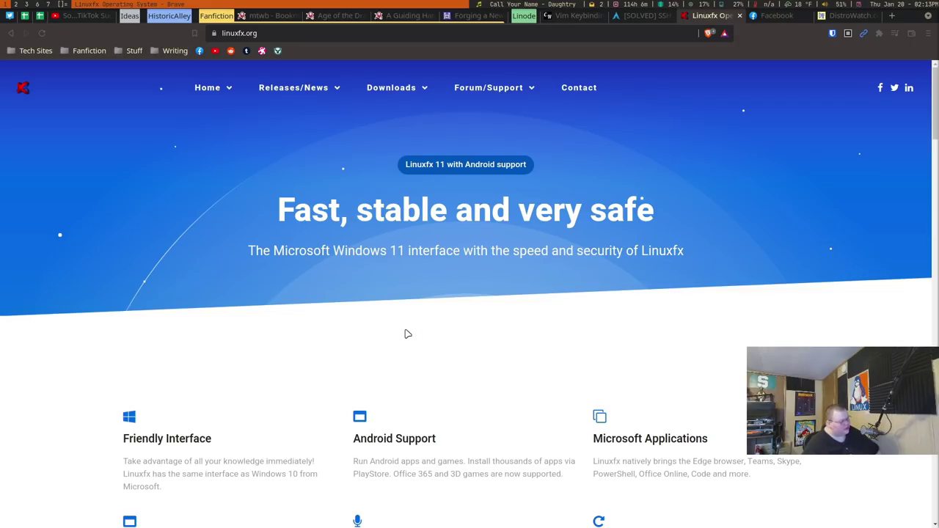
Scroll down linuxfx.org and switch the carousel to the Linuxfx 11 Professional slide
scroll(406, 333, down, 4)
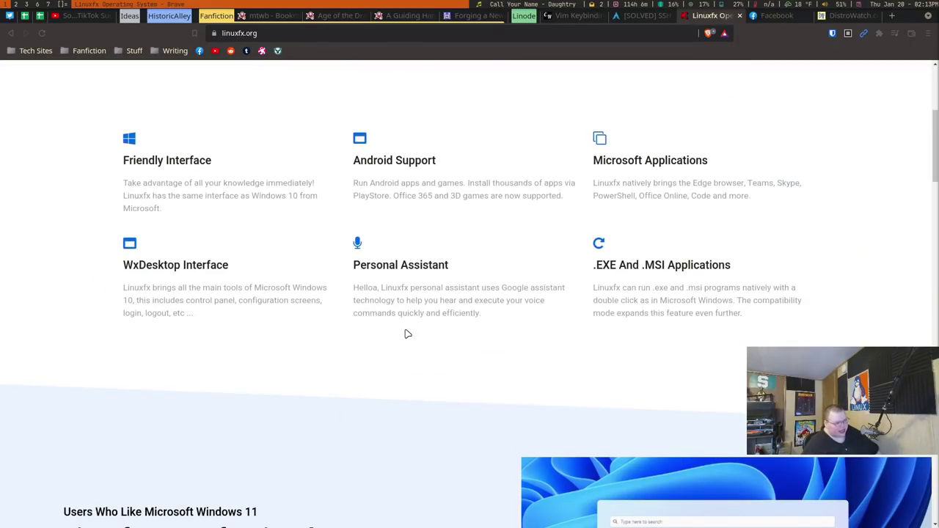
scroll(406, 333, down, 4)
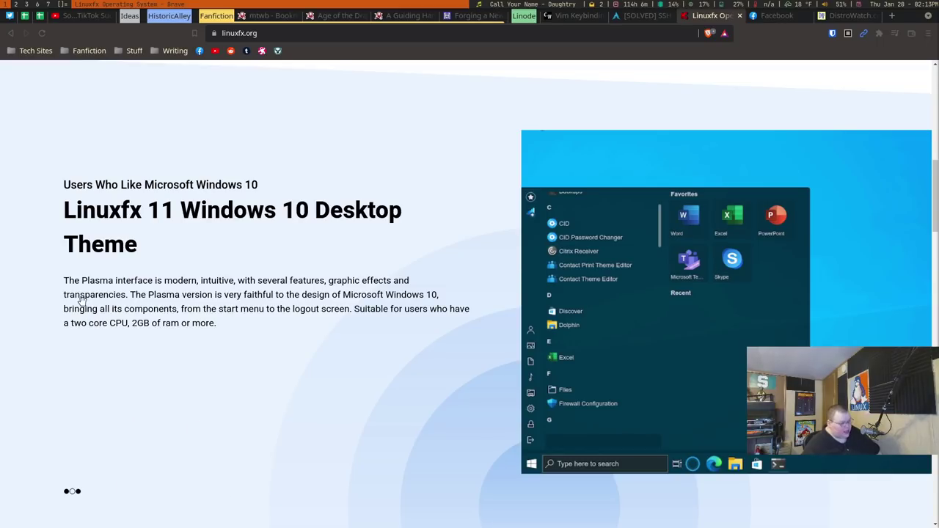
click(67, 492)
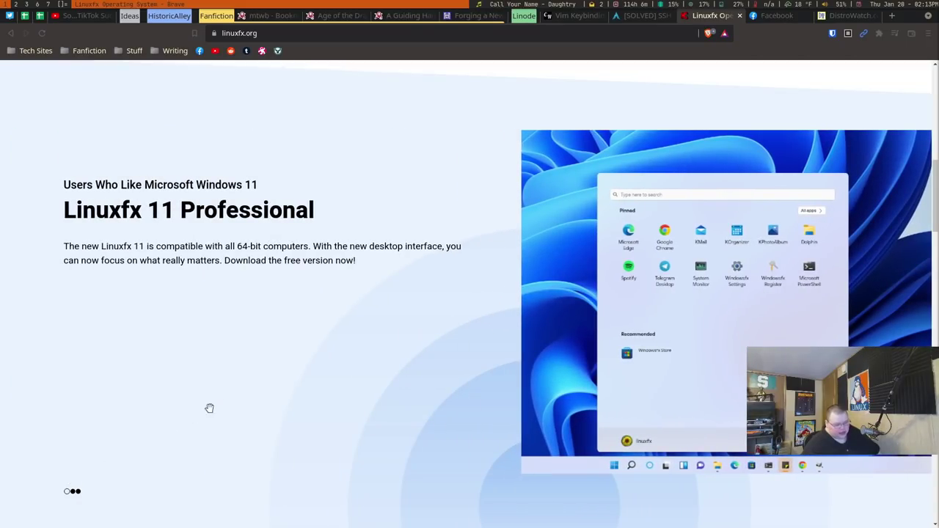
Scroll to the comparison table and highlight the $35 price, WxDesktop and voice assistant entries
scroll(316, 369, down, 2)
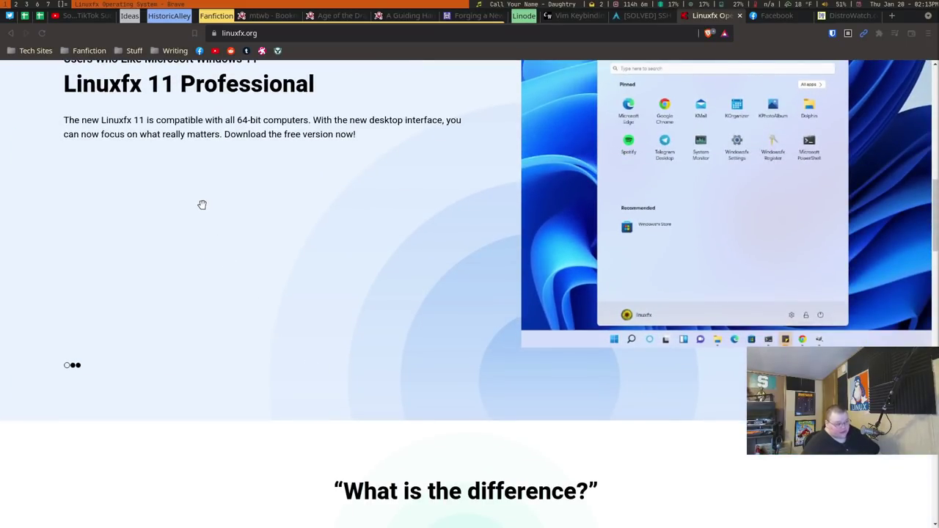
scroll(294, 244, down, 1)
scroll(328, 254, down, 5)
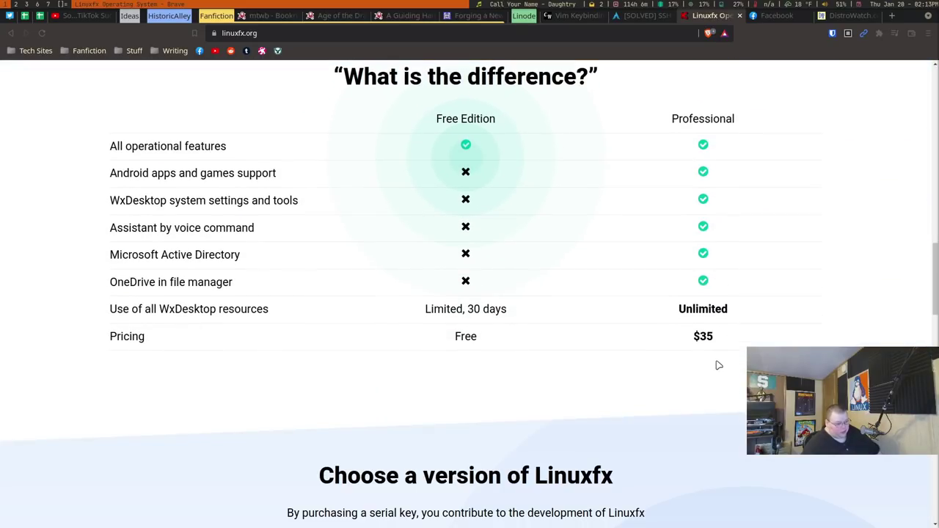
drag(721, 339, 693, 338)
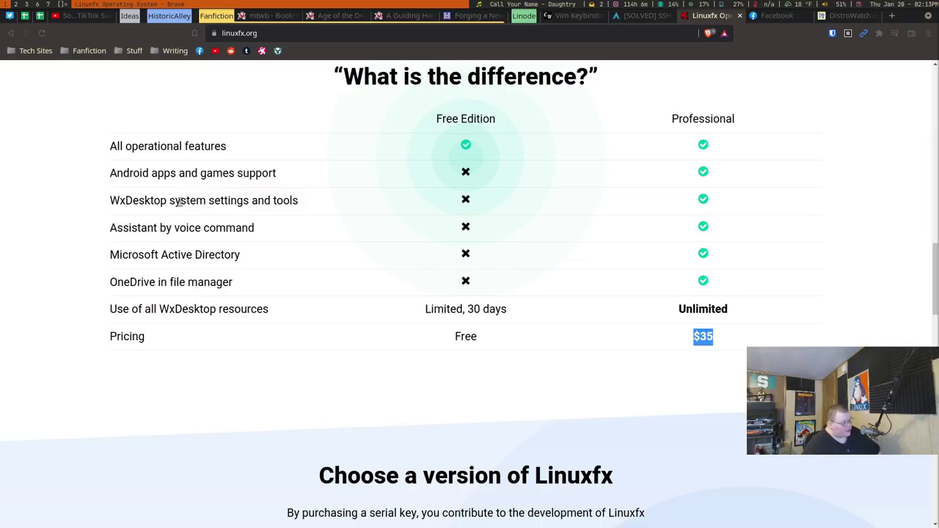
drag(108, 201, 165, 192)
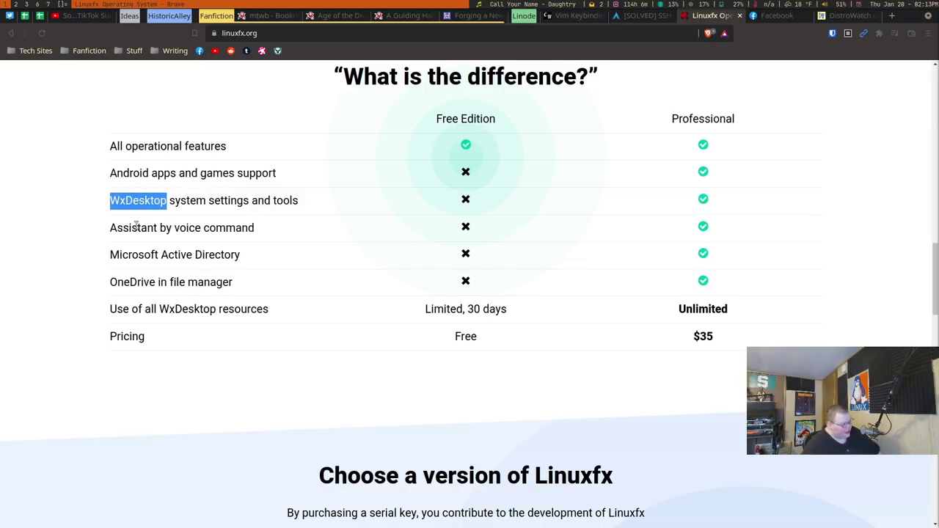
drag(123, 228, 321, 227)
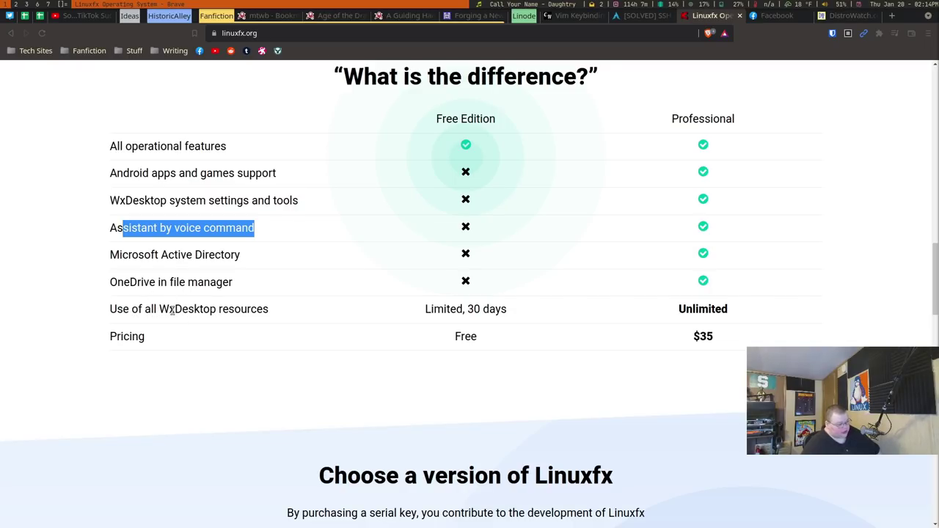
drag(160, 311, 210, 312)
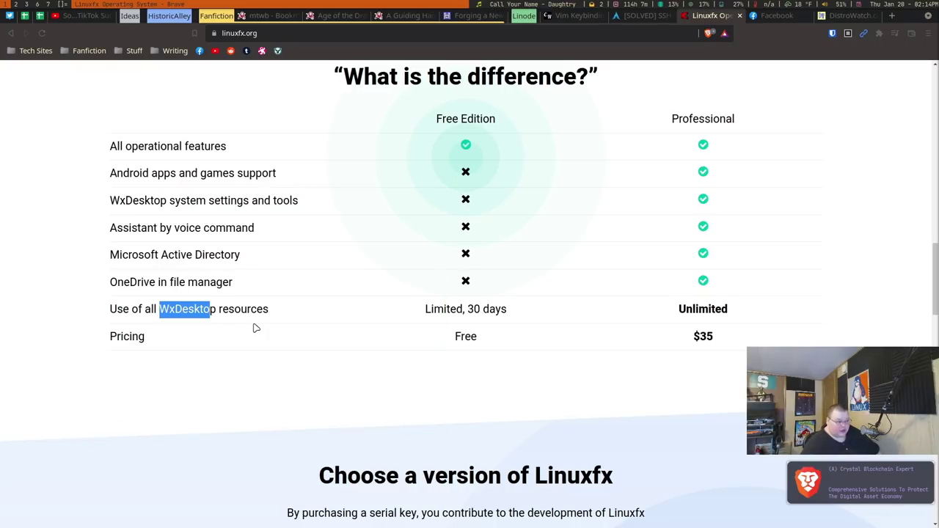
Highlight the Android Support, Personal Assistant, .EXE/.MSI and Microsoft Applications headings while scrolling up
scroll(256, 328, up, 10)
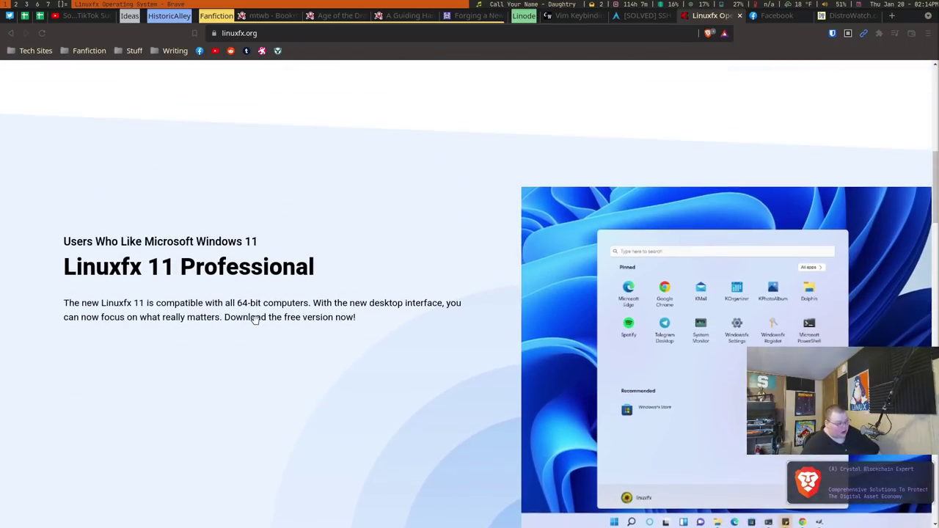
scroll(256, 319, up, 5)
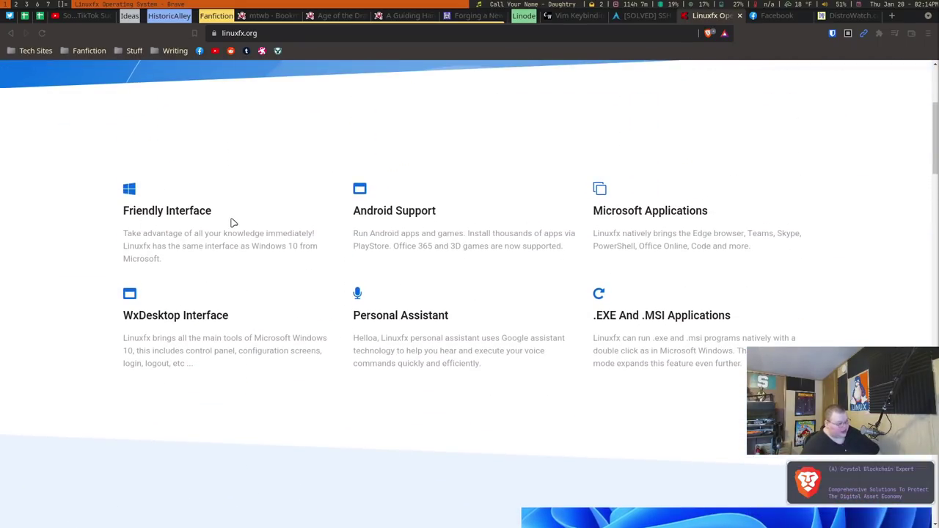
drag(351, 212, 433, 211)
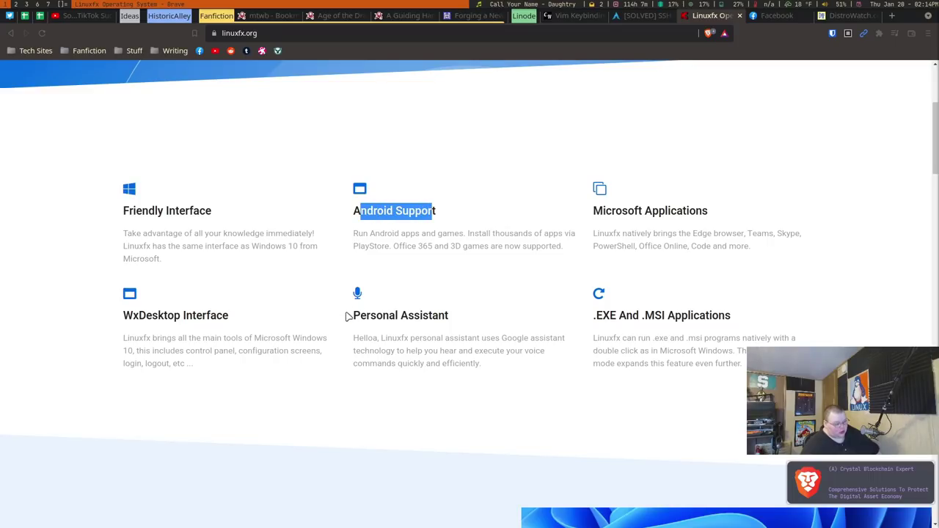
drag(349, 315, 436, 316)
drag(600, 315, 725, 316)
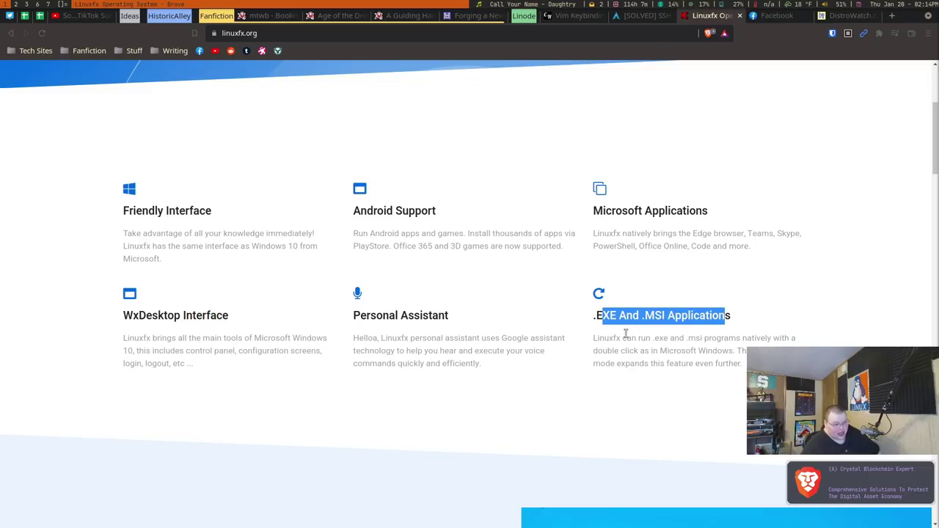
drag(591, 316, 710, 317)
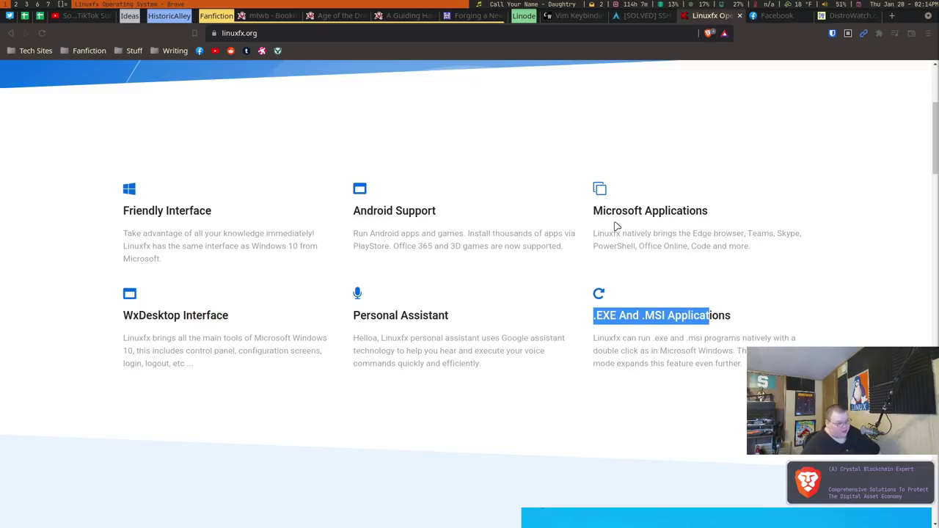
drag(595, 211, 775, 234)
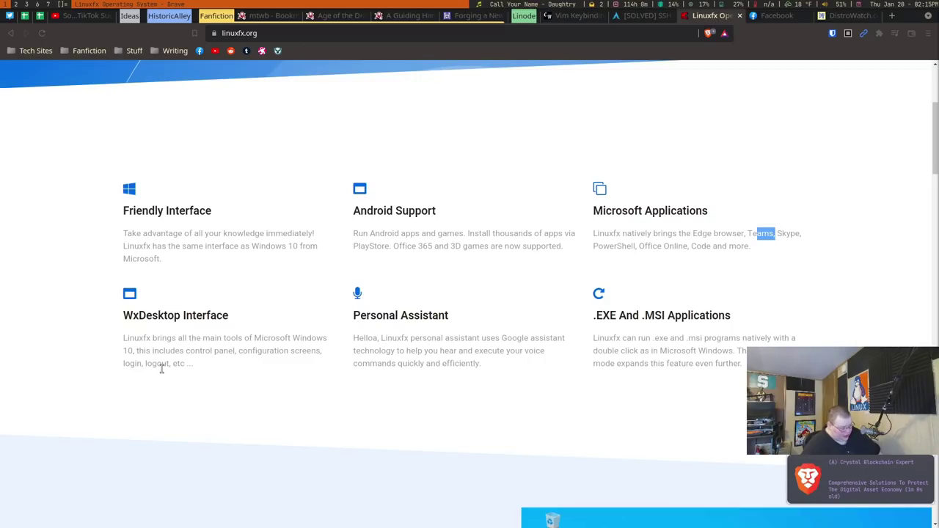
scroll(162, 369, up, 5)
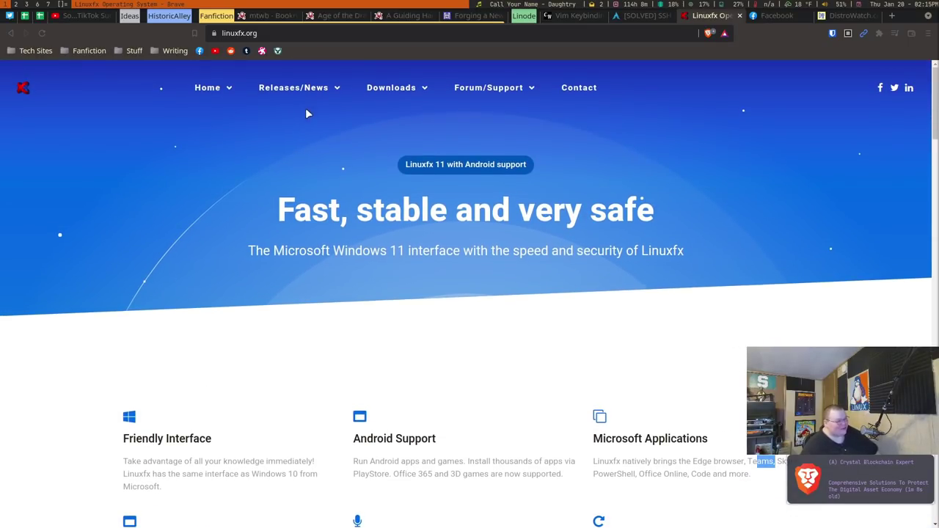
Open the Linuxfx 11.1 WxDesktop 11.0.3 release notes and highlight the word 'American'
click(311, 110)
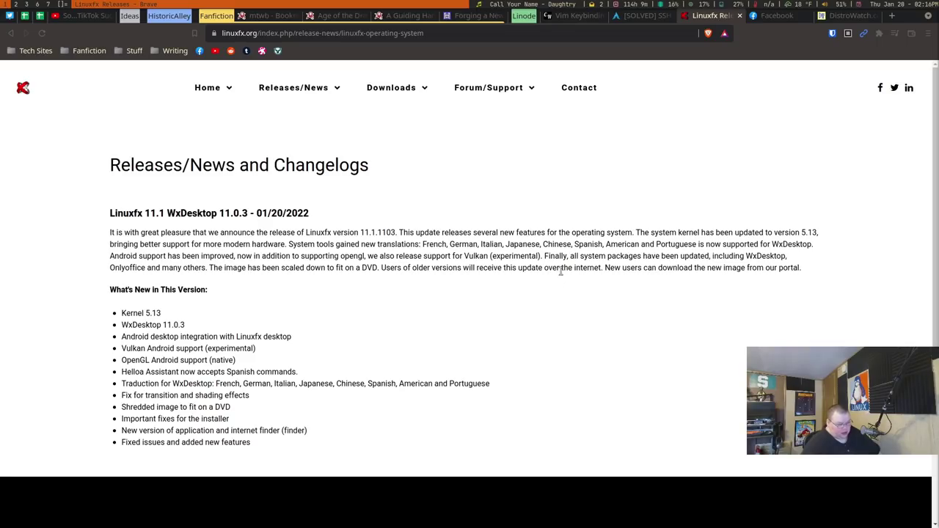
drag(606, 244, 641, 248)
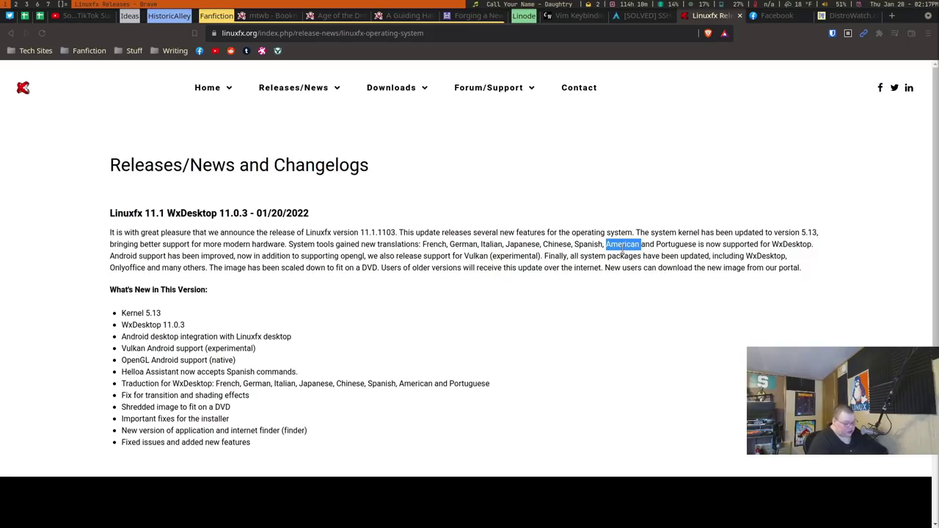
Attach linuxfx-11.1.1103-plasma-win11-theme.iso to the LinuxFX optical drive and boot it full screen
key(alt+Tab)
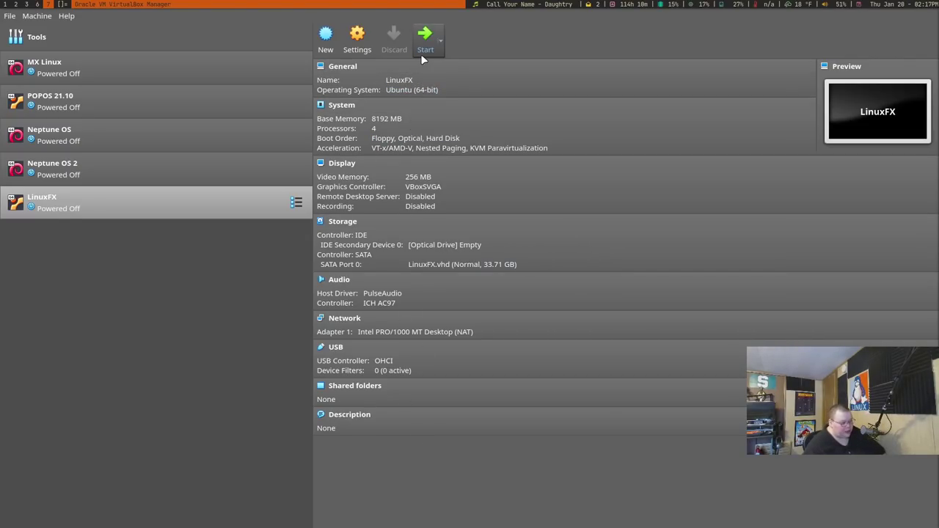
click(437, 245)
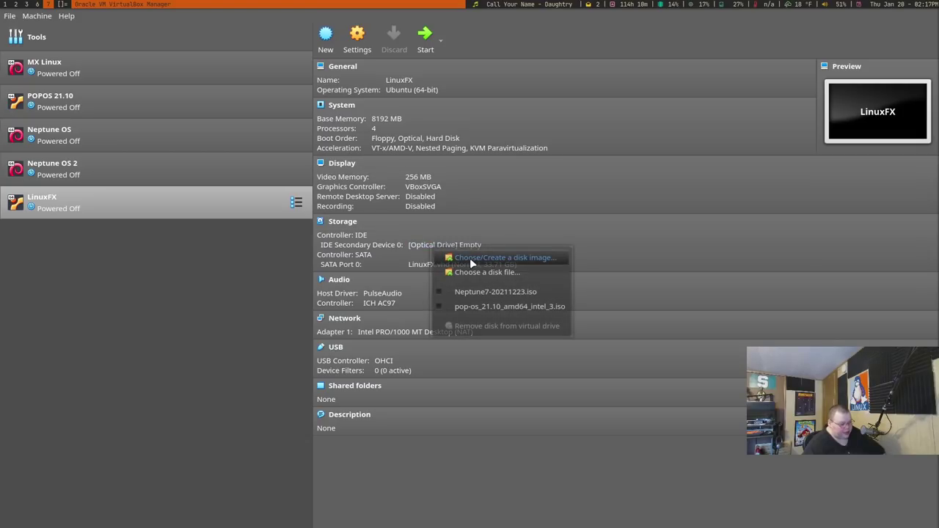
click(473, 273)
click(304, 299)
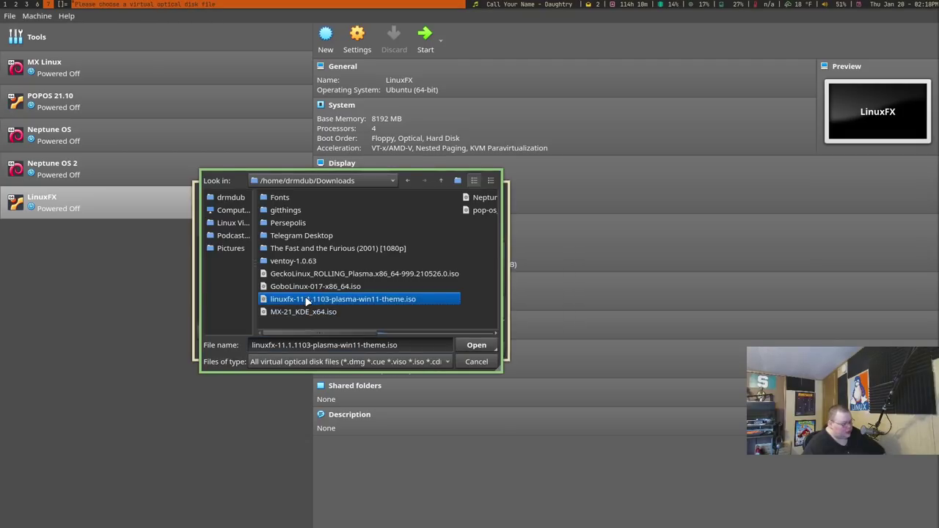
click(477, 345)
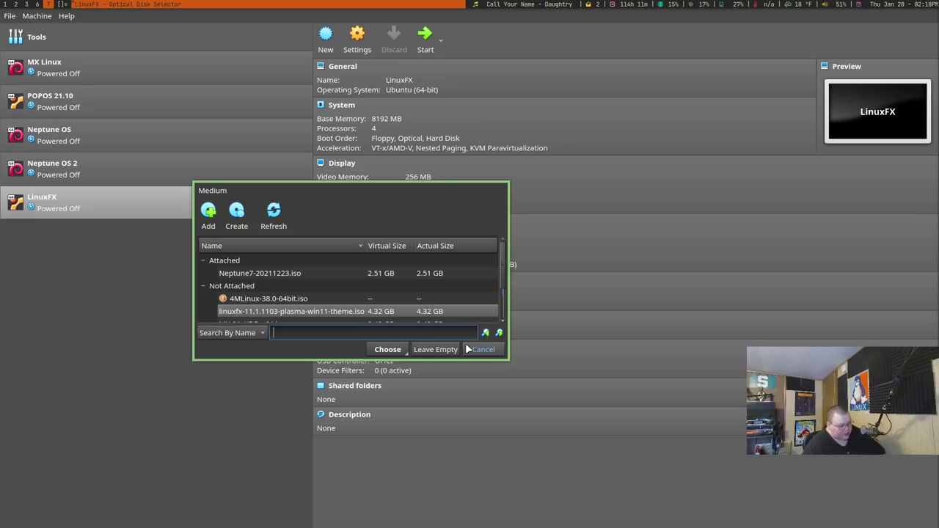
click(386, 351)
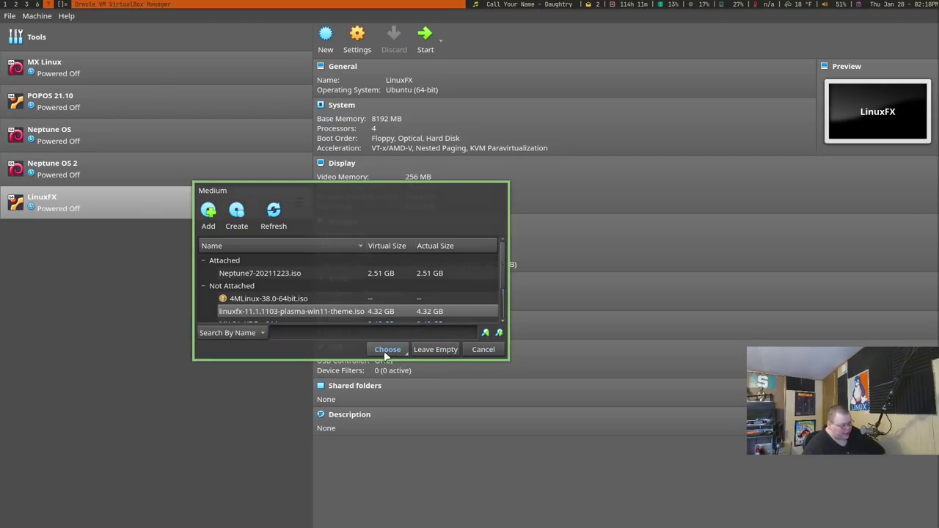
click(426, 37)
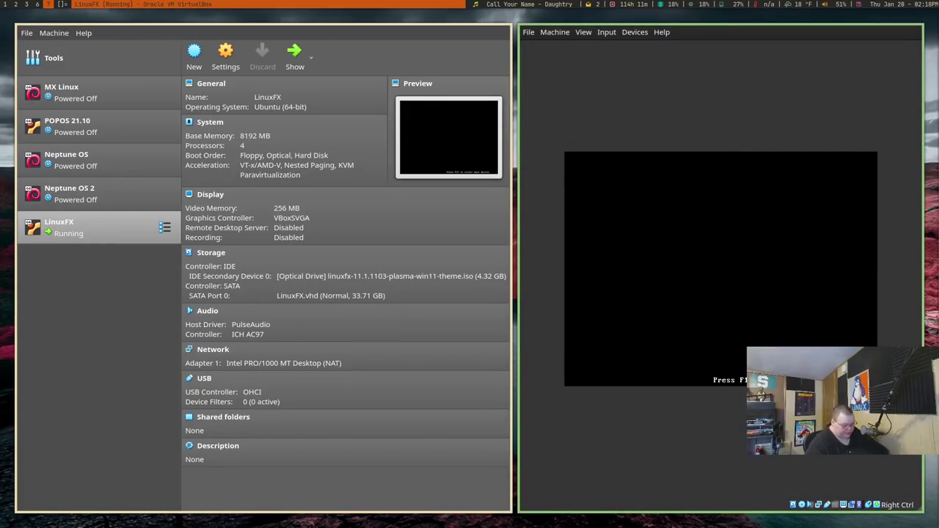
key(ctrl+f)
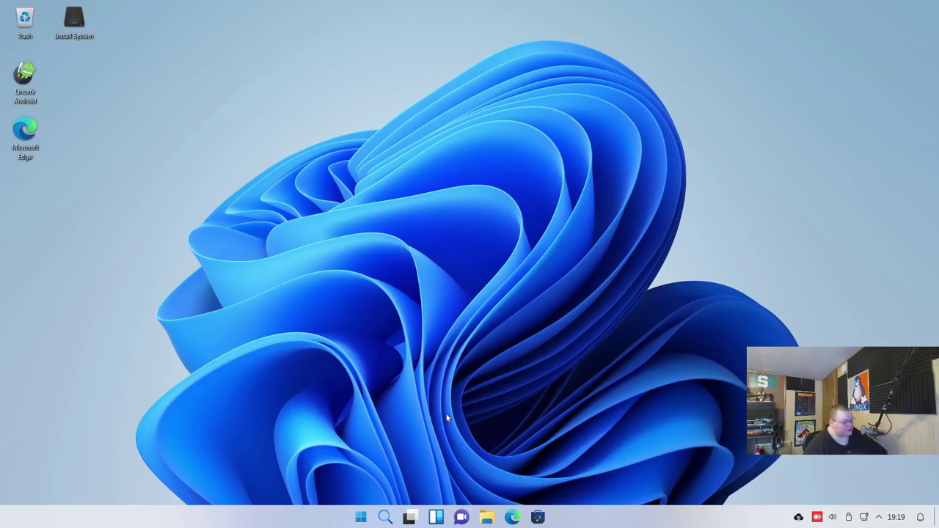
Preview the application launcher and widgets panel, then dismiss the Microsoft Teams welcome window
click(361, 518)
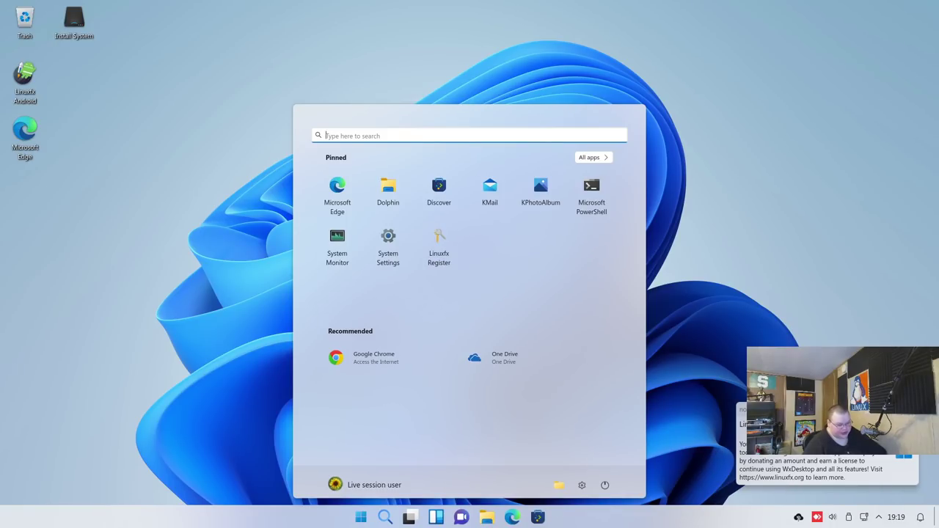
click(360, 518)
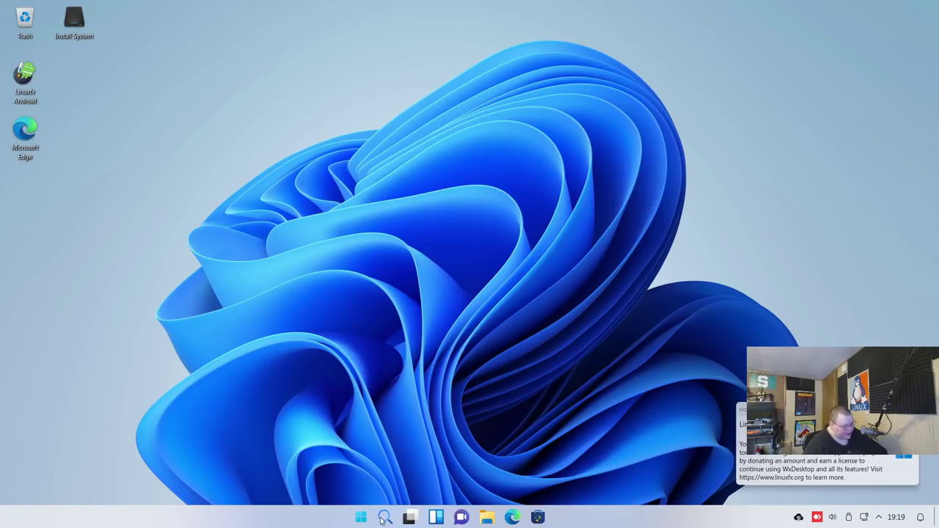
click(436, 517)
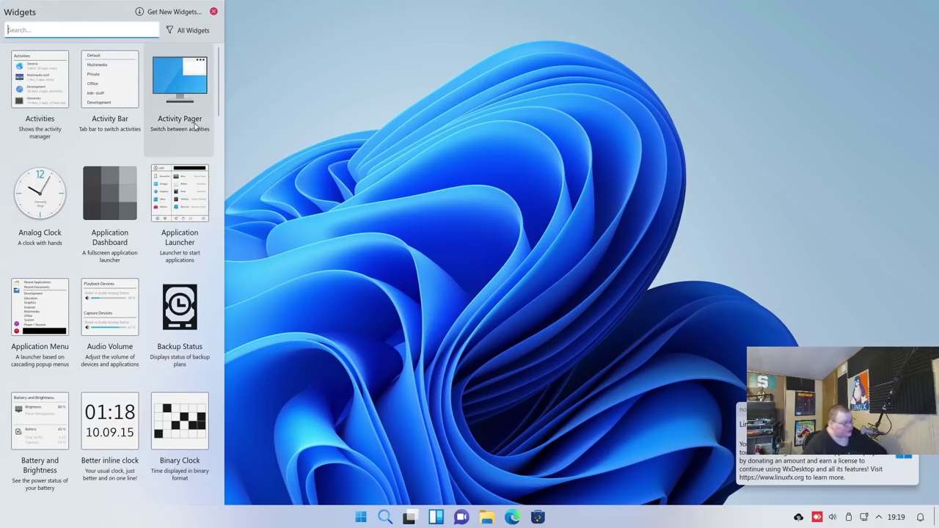
click(214, 12)
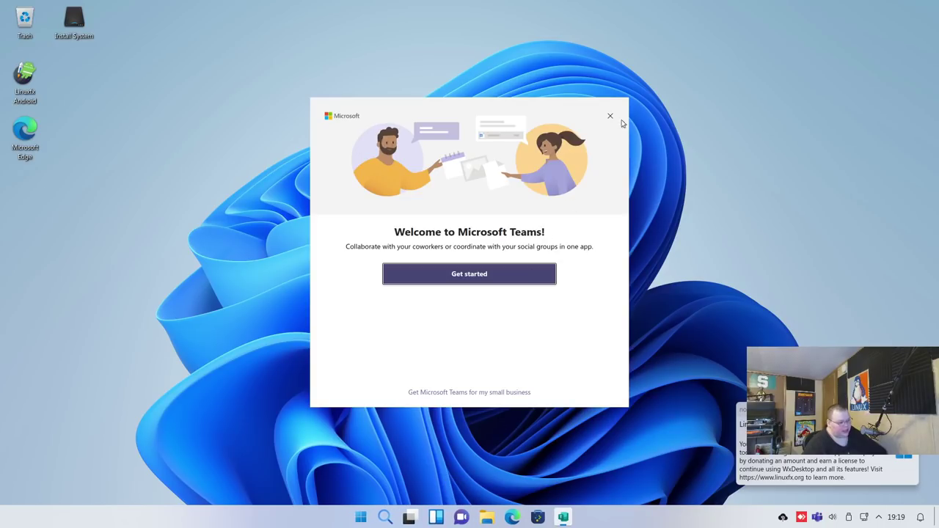
click(609, 119)
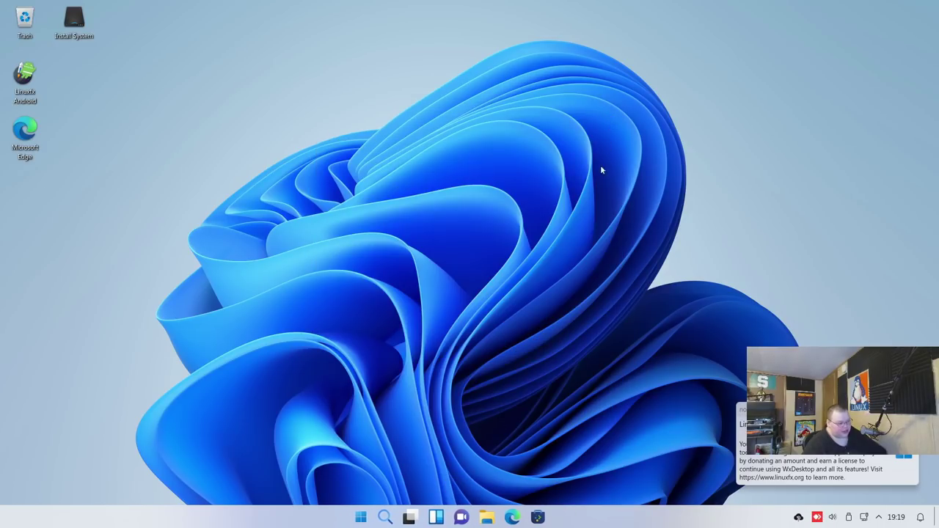
Open Dolphin at Home and the software store, reposition the store, then close it
click(487, 518)
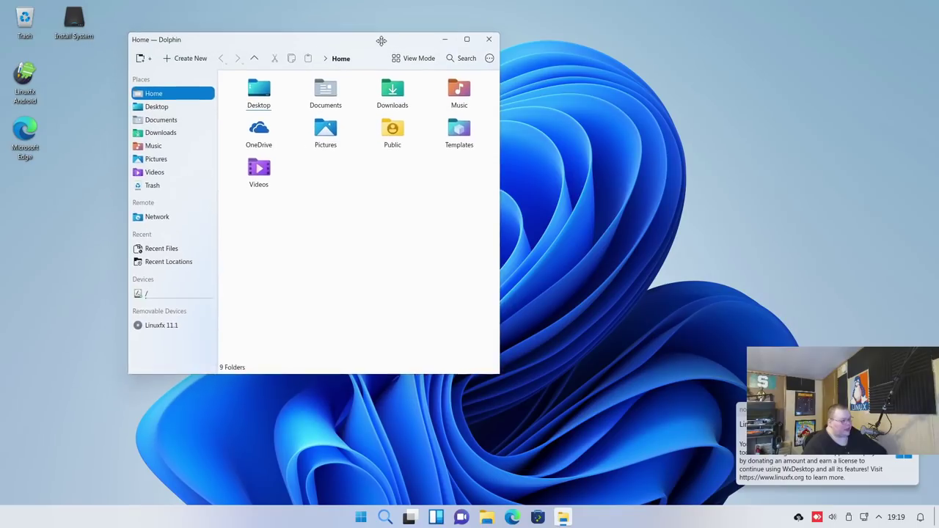
click(538, 518)
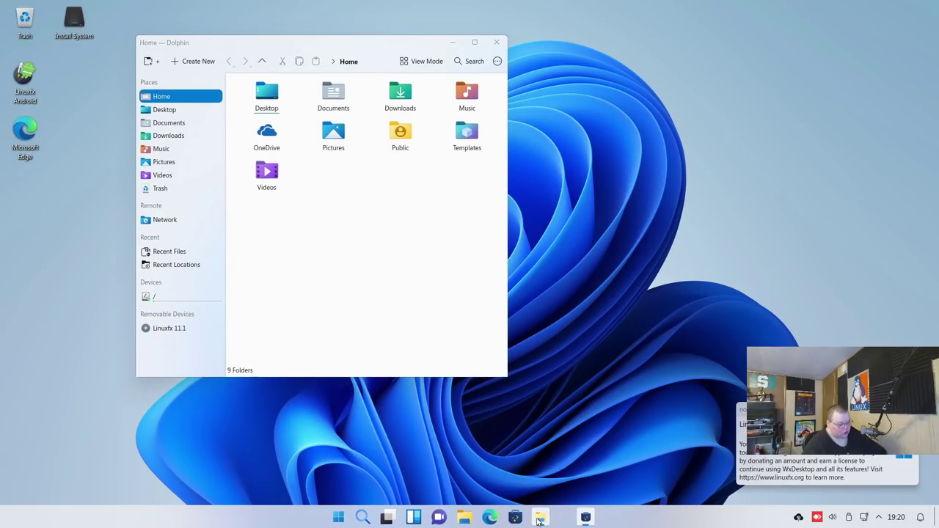
drag(717, 7, 638, 30)
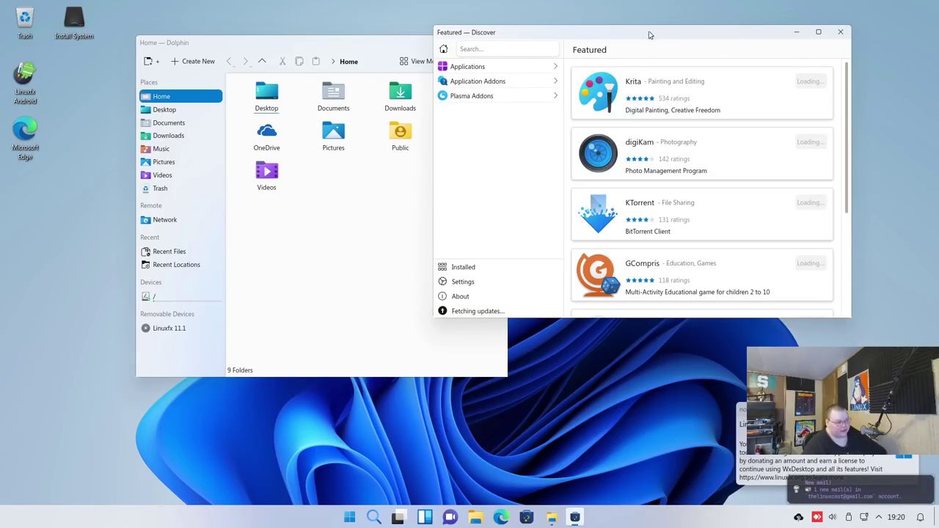
click(840, 31)
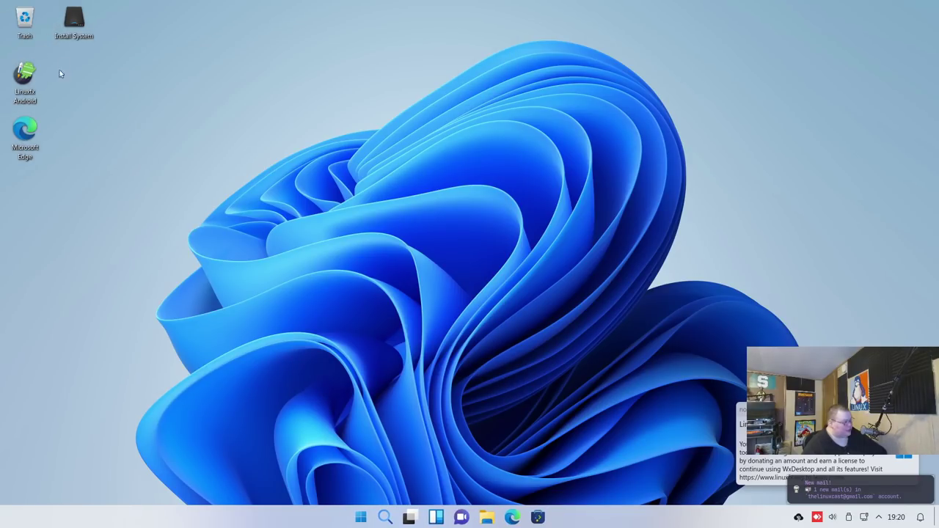
Launch the Linuxfx installer and accept the New York location and default keyboard layout
double_click(74, 22)
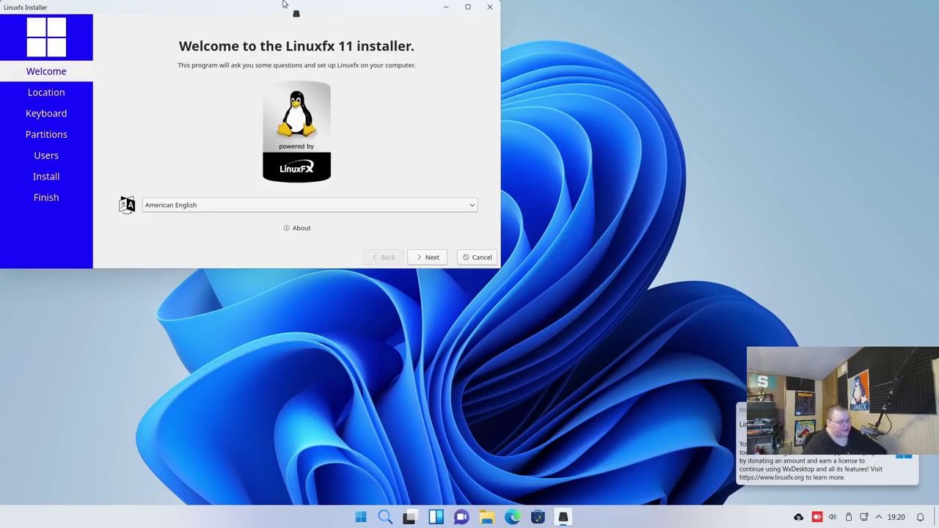
drag(286, 6, 503, 84)
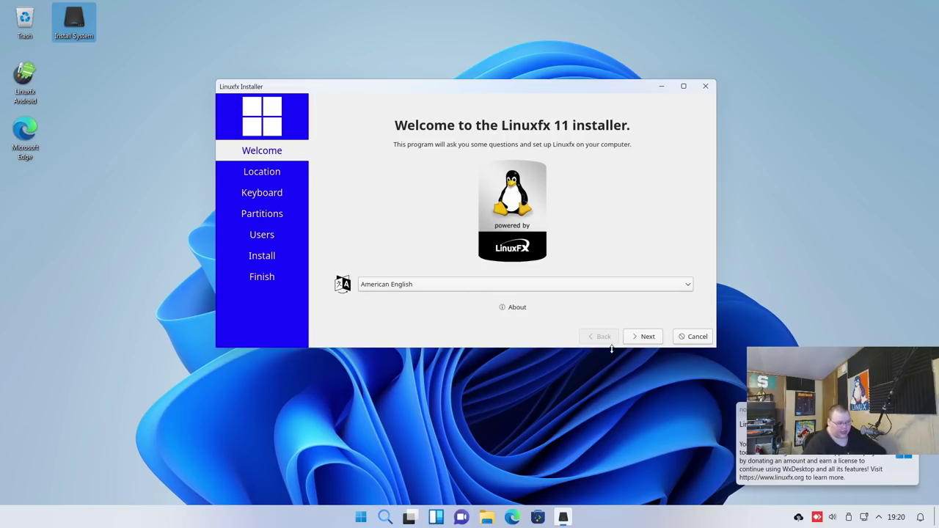
click(639, 338)
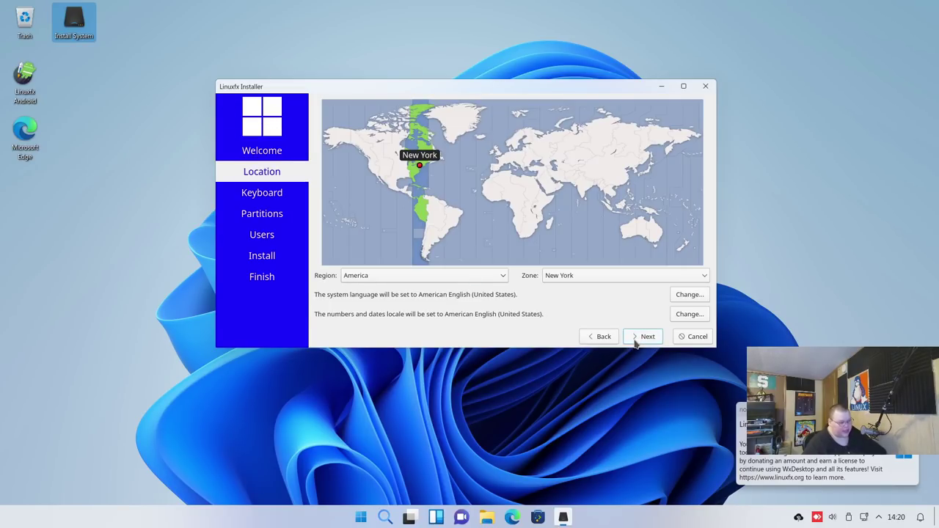
click(646, 337)
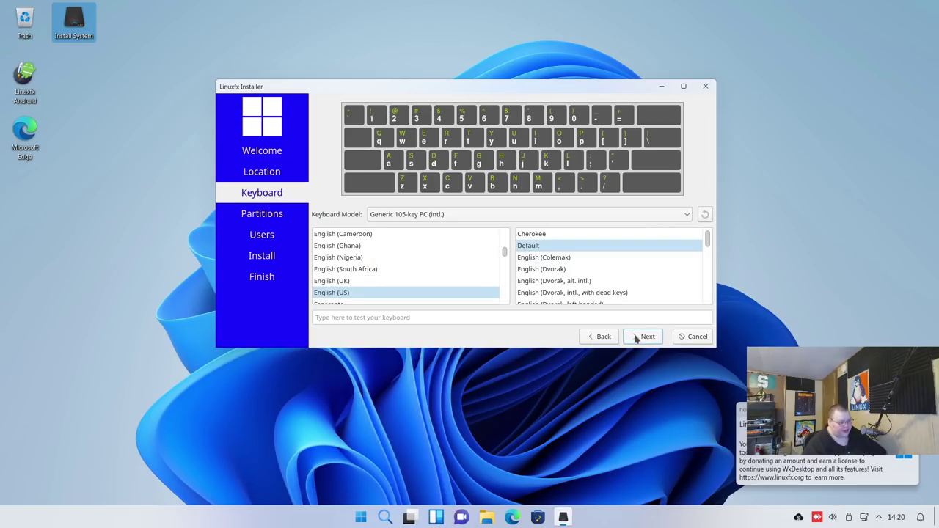
click(645, 337)
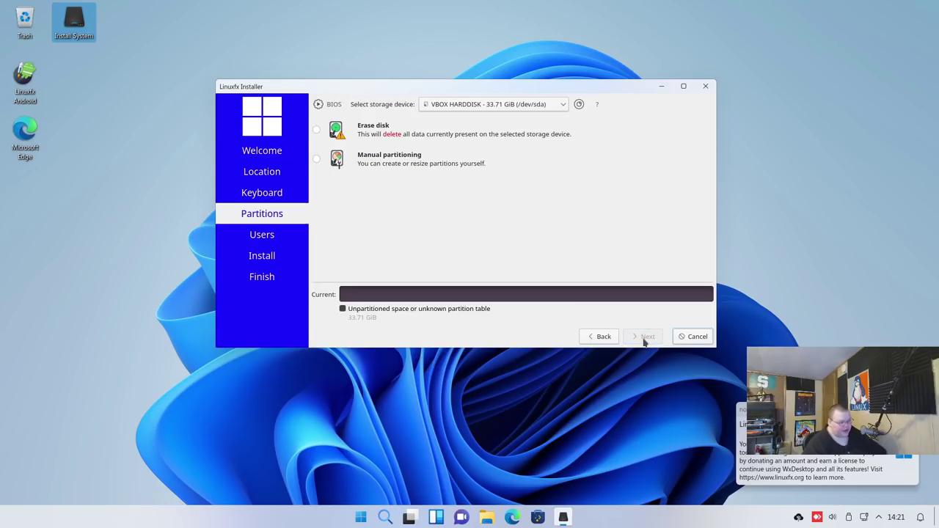
Choose Erase disk with system encryption left off
click(316, 130)
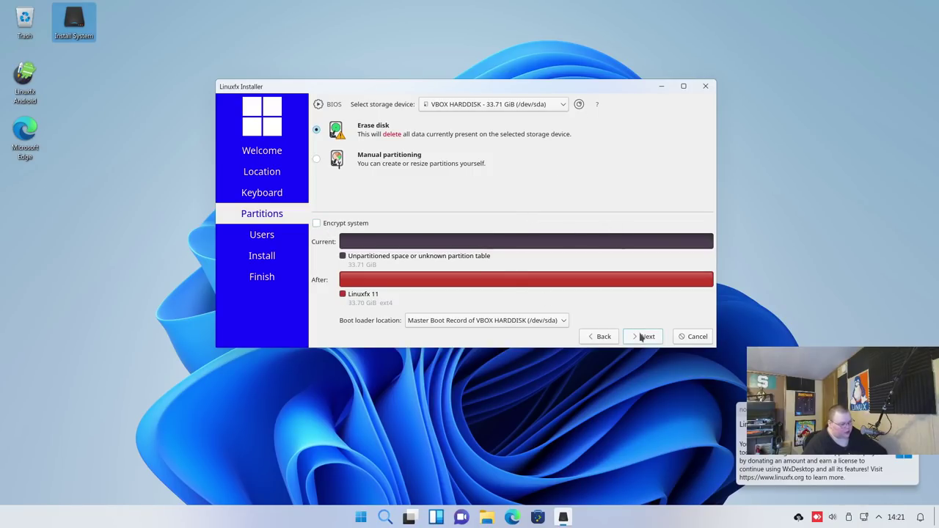
click(316, 223)
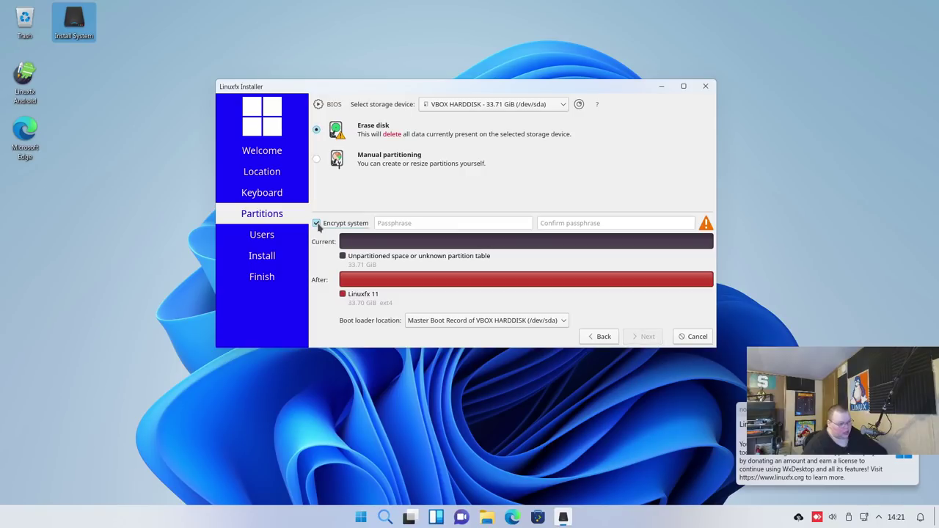
click(317, 223)
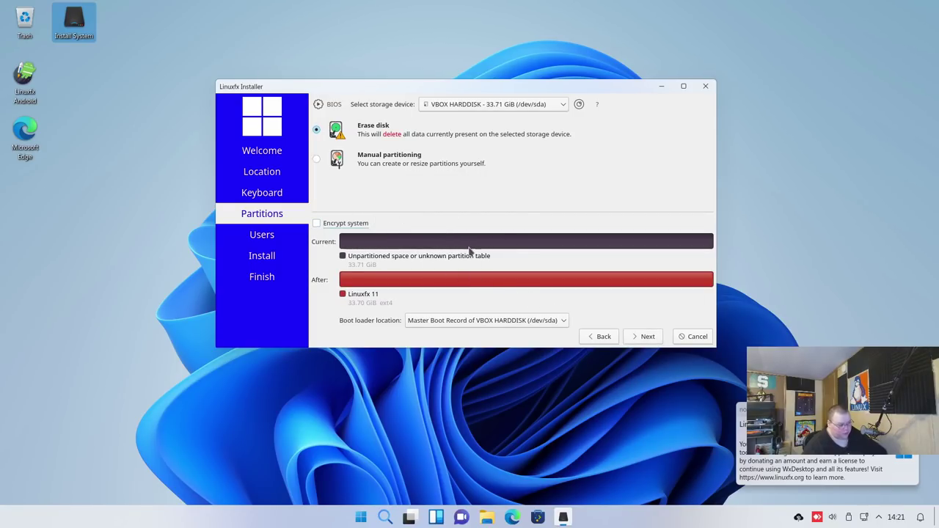
click(646, 337)
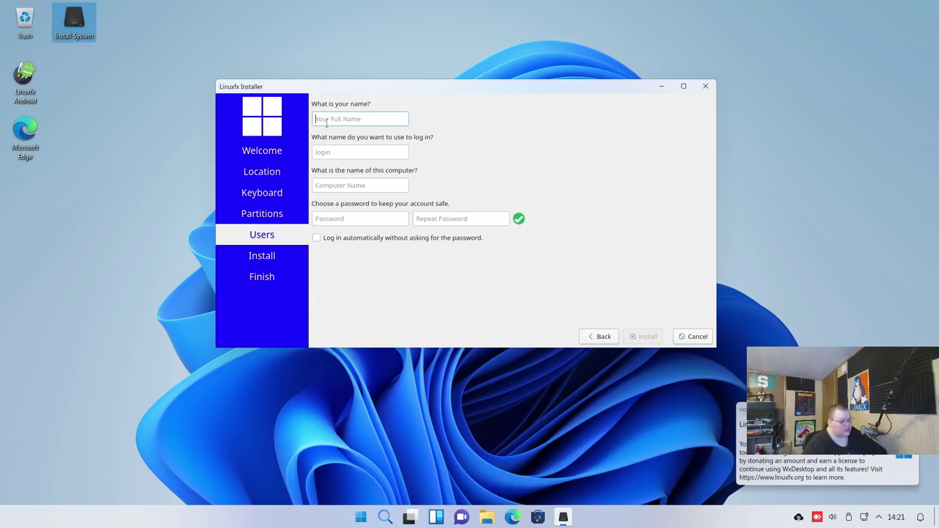
Enter the user's name, computer name windoze and account password, then start installing
text(matt)
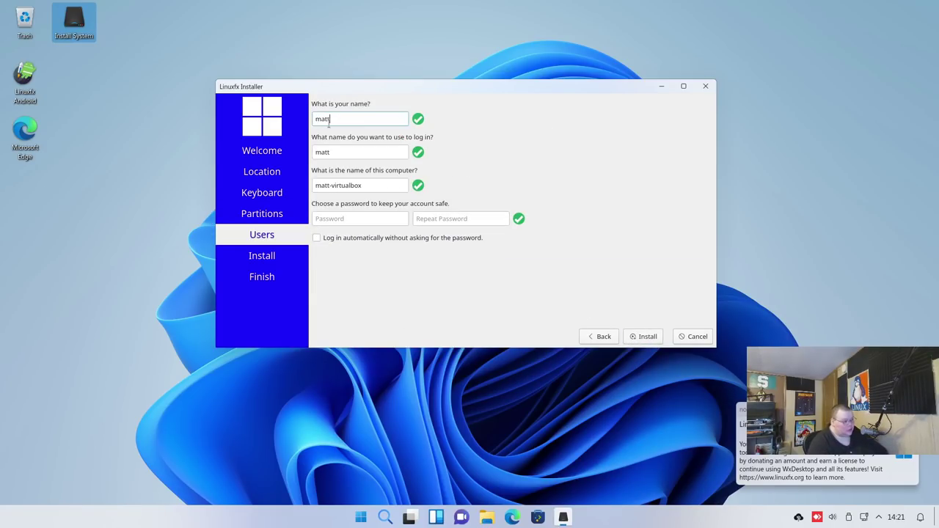
key(Tab)
key(Tab)
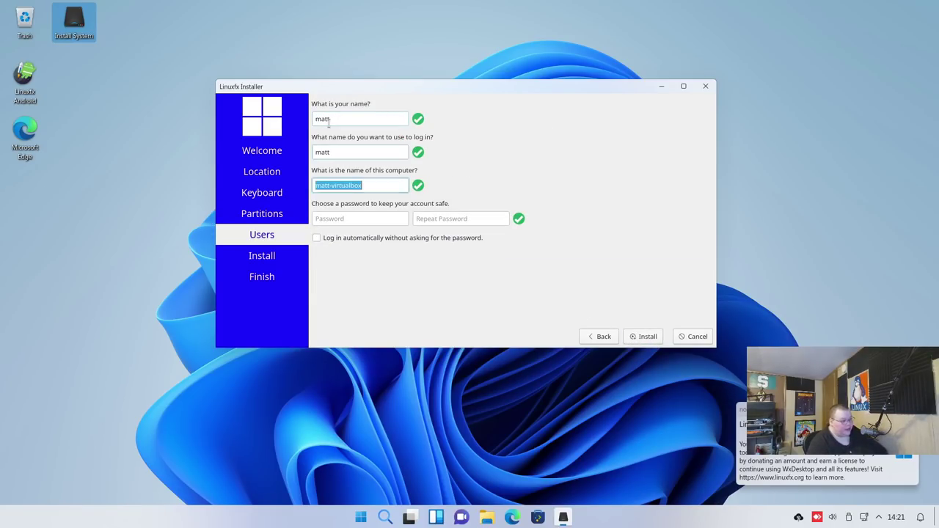
text(windoze)
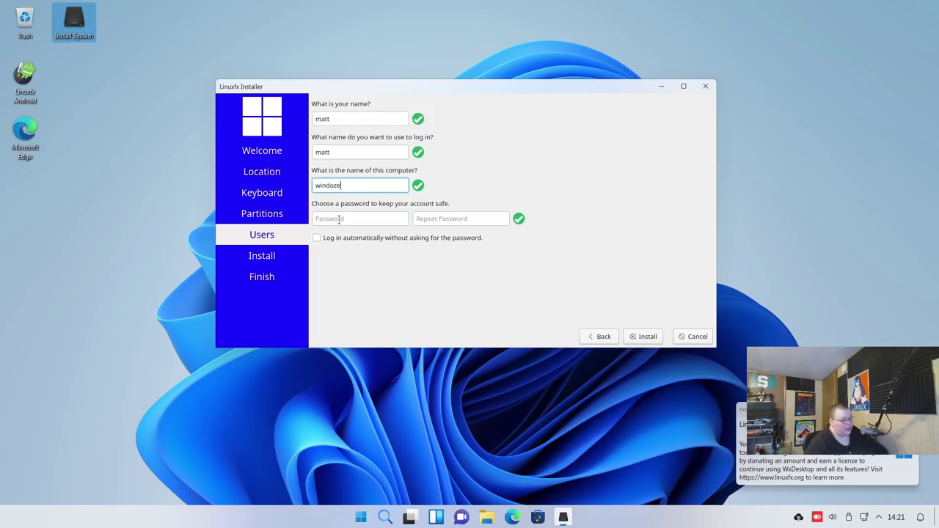
click(338, 218)
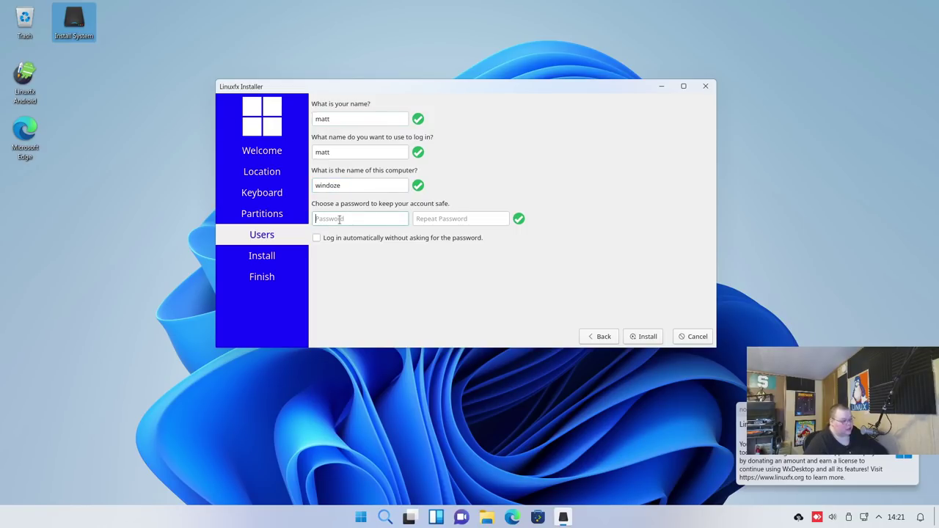
text(pas)
key(Tab)
text(pas)
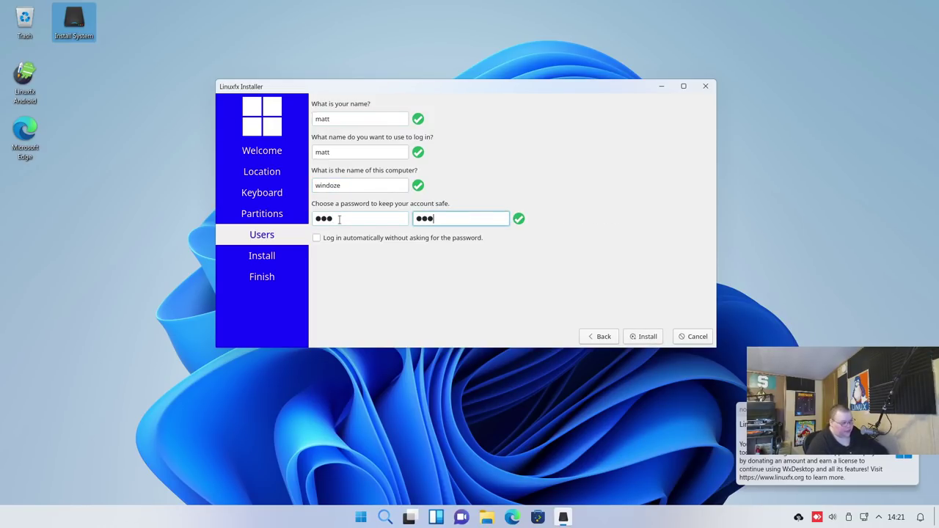
click(639, 337)
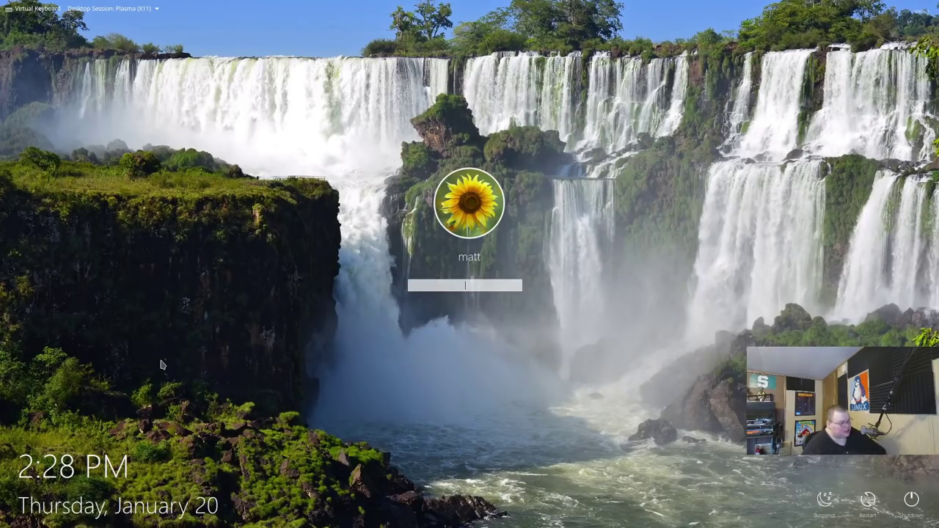
Check the Desktop Session list and keep Plasma (X11) selected
click(149, 9)
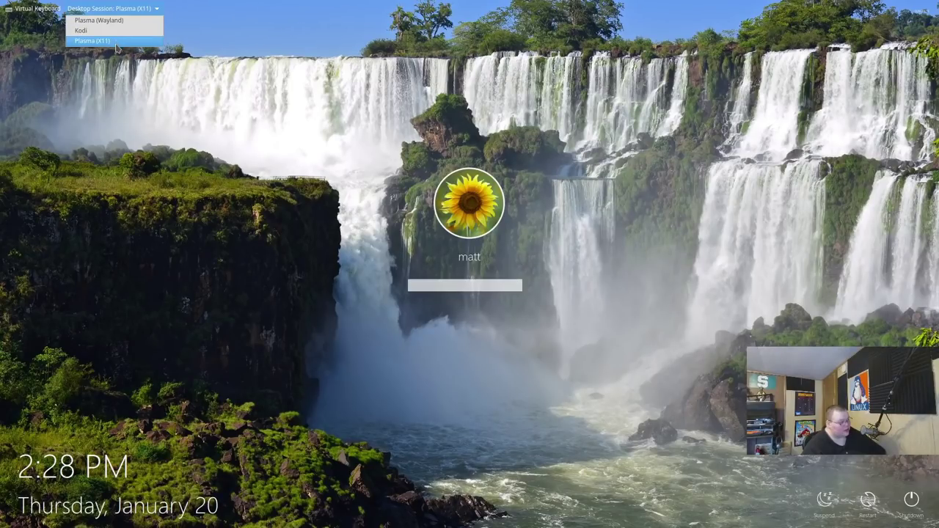
click(82, 67)
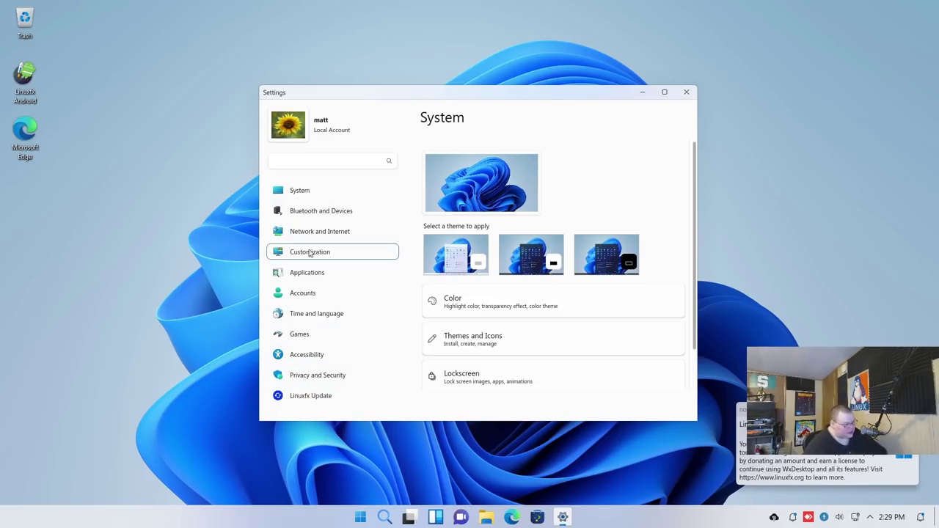
Show the System overview, dismiss the trial-mode notice, and check then close the notifications panel
click(317, 192)
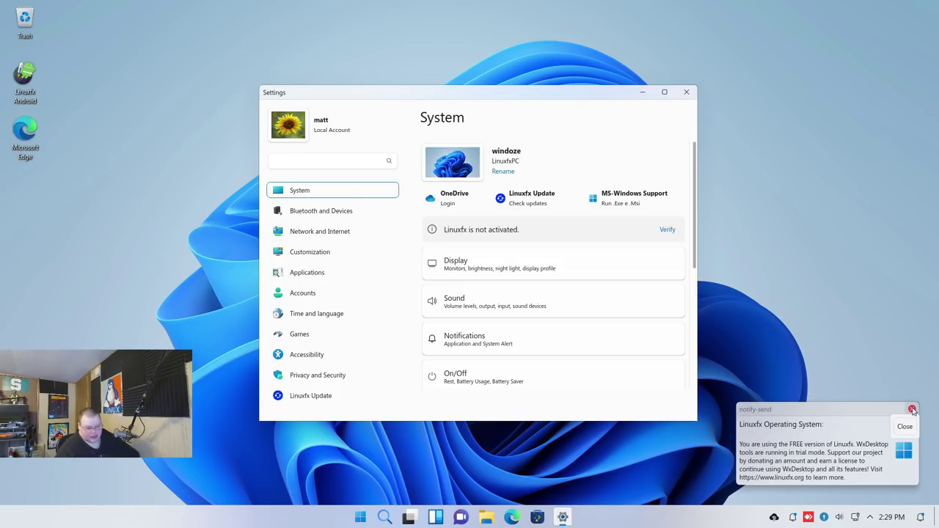
click(912, 410)
click(792, 517)
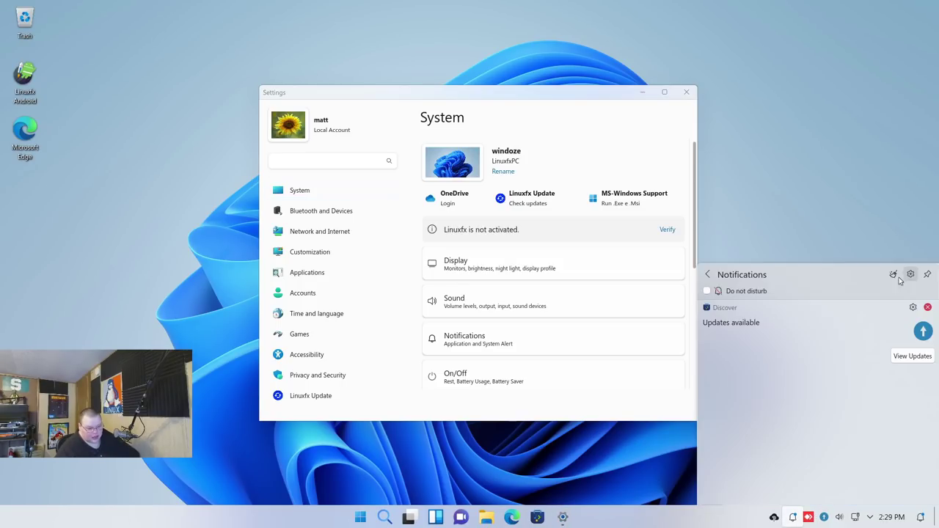
click(707, 275)
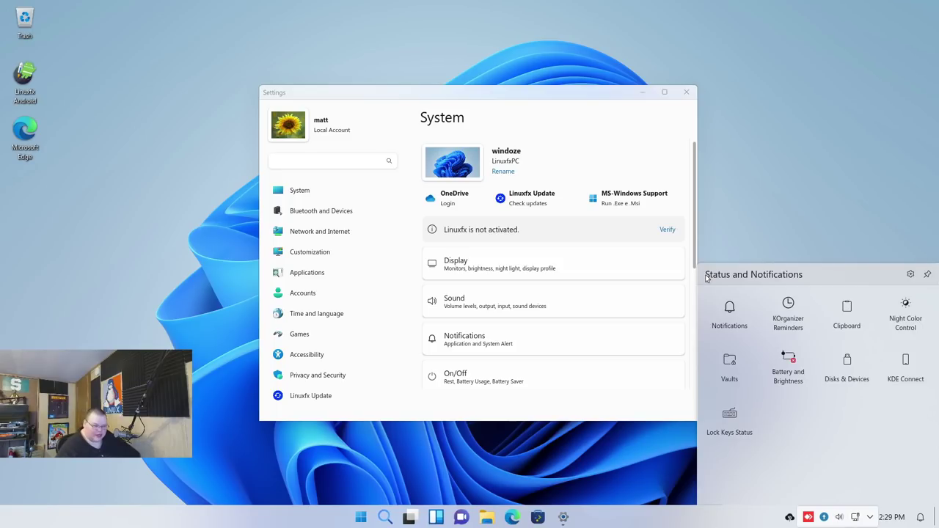
click(747, 241)
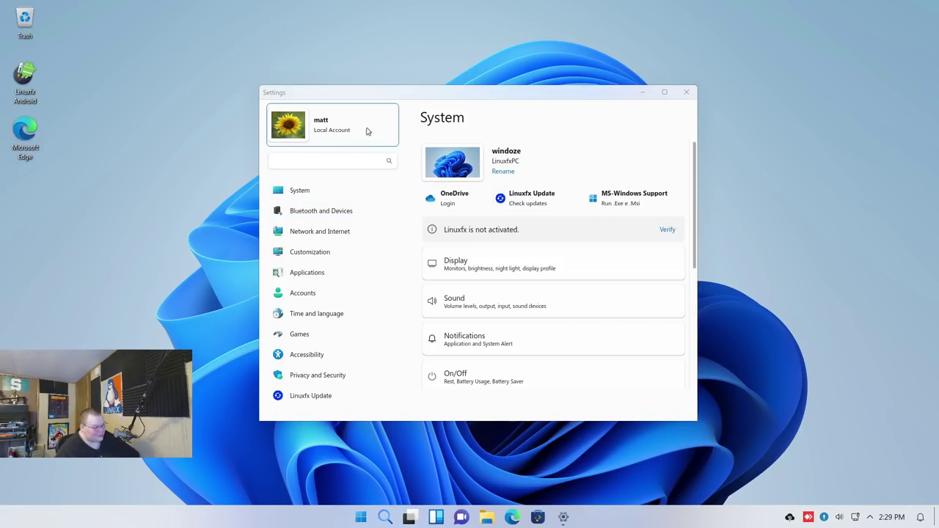
Open the Notifications settings from the System page and cancel without changes
click(317, 195)
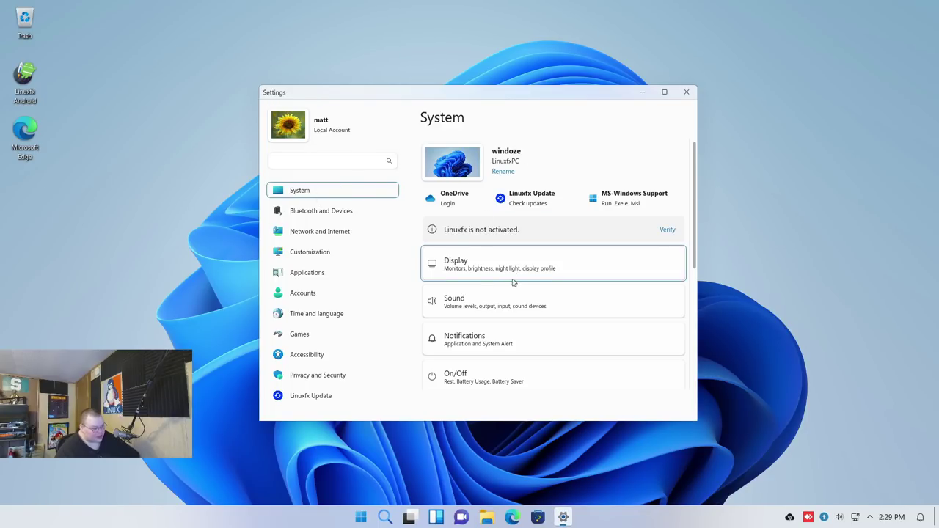
click(489, 334)
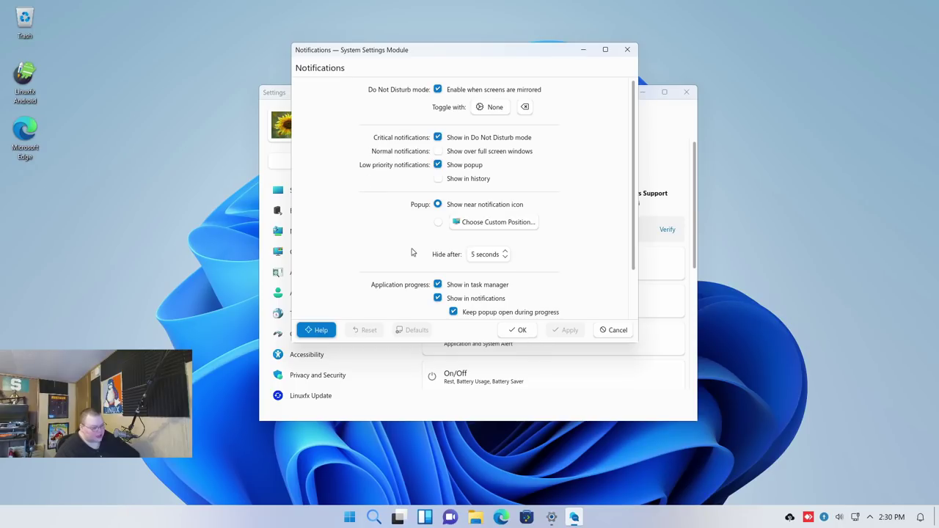
scroll(605, 253, down, 2)
scroll(605, 252, up, 2)
click(617, 331)
Check and close the Storage health and Multitasking dialogs, then bring up Sound settings
click(501, 350)
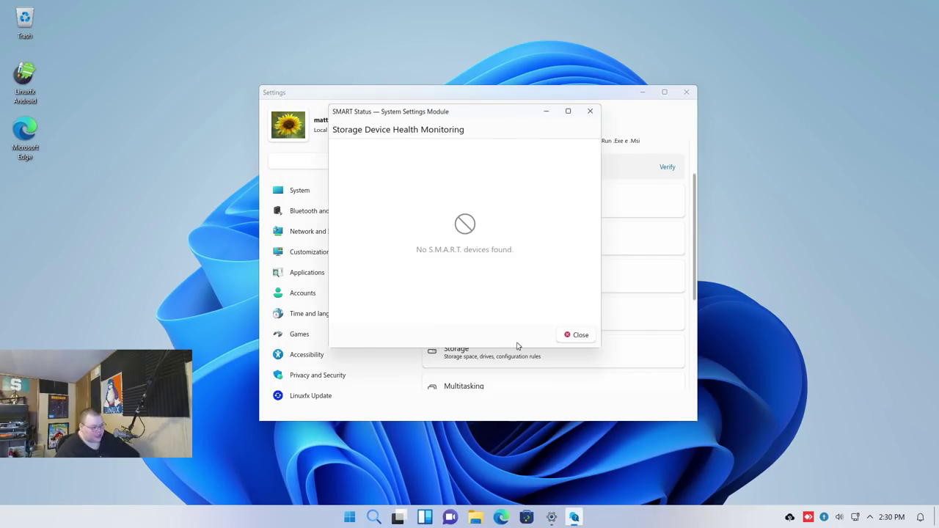
click(574, 334)
scroll(531, 349, down, 2)
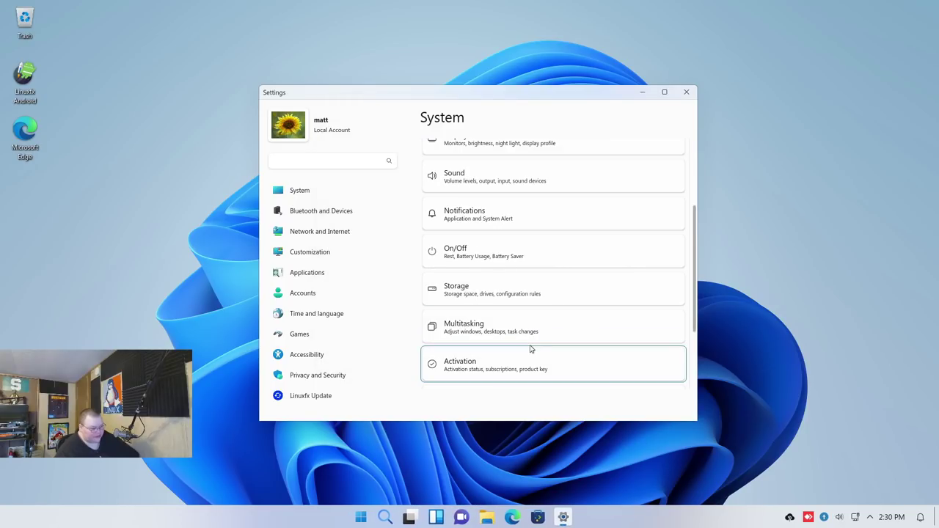
click(490, 338)
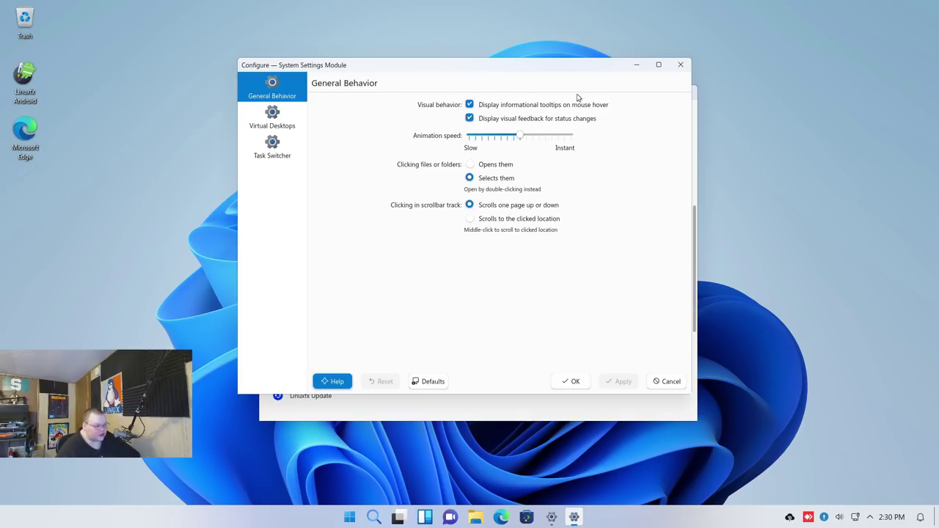
click(681, 65)
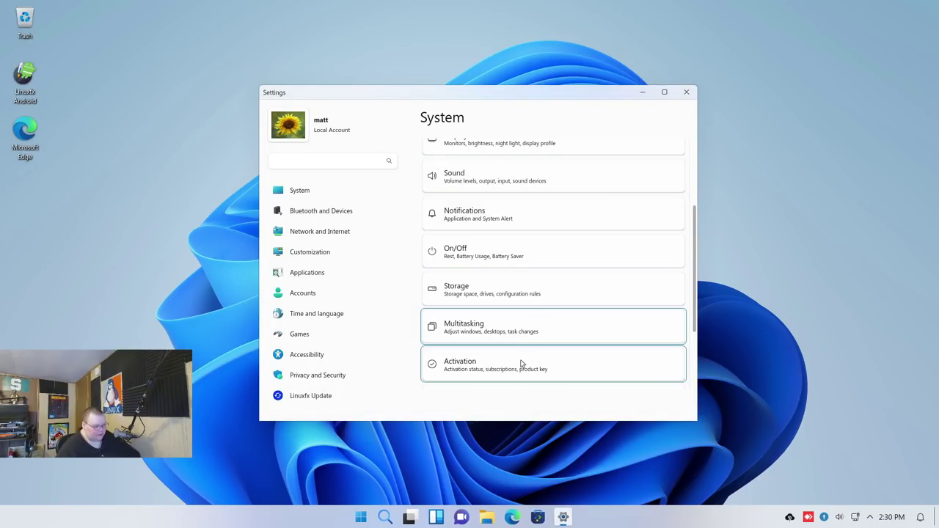
click(467, 170)
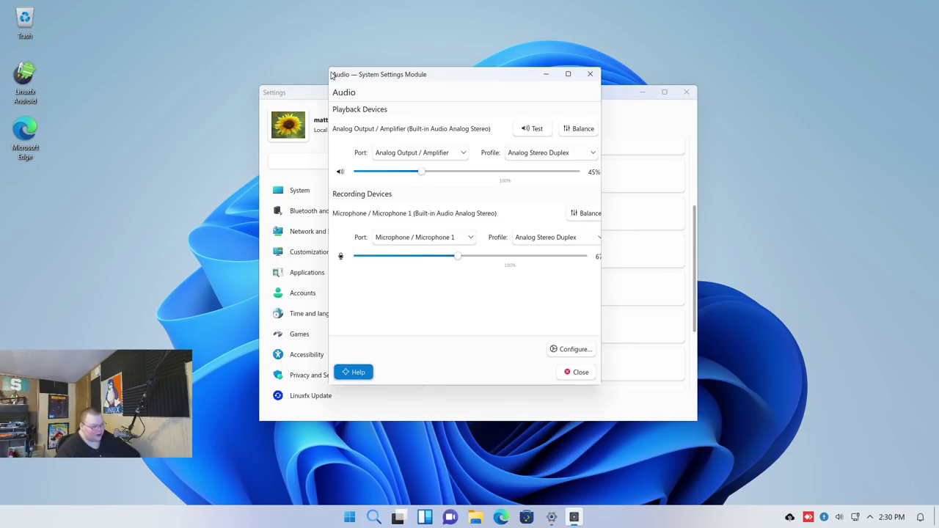
Widen the Audio window, toggle its extra output options, then close the Audio settings
drag(330, 74, 73, 64)
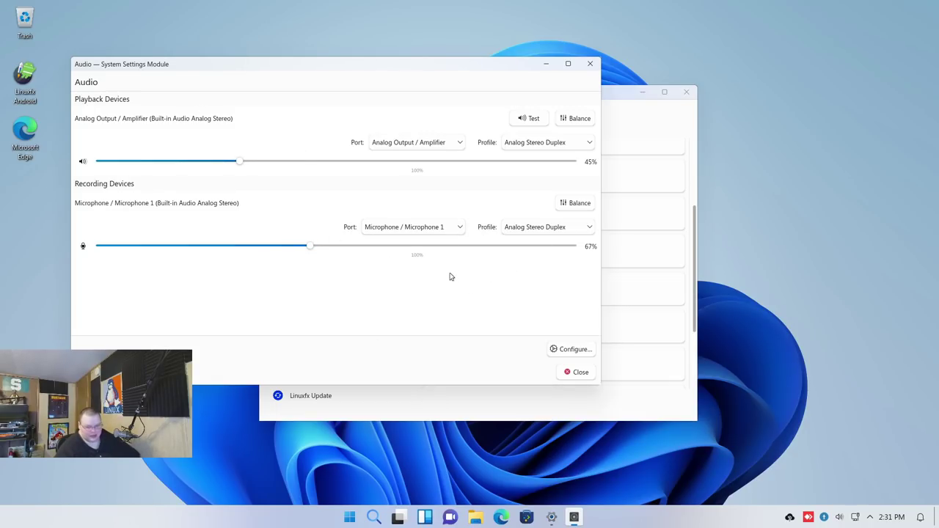
click(562, 350)
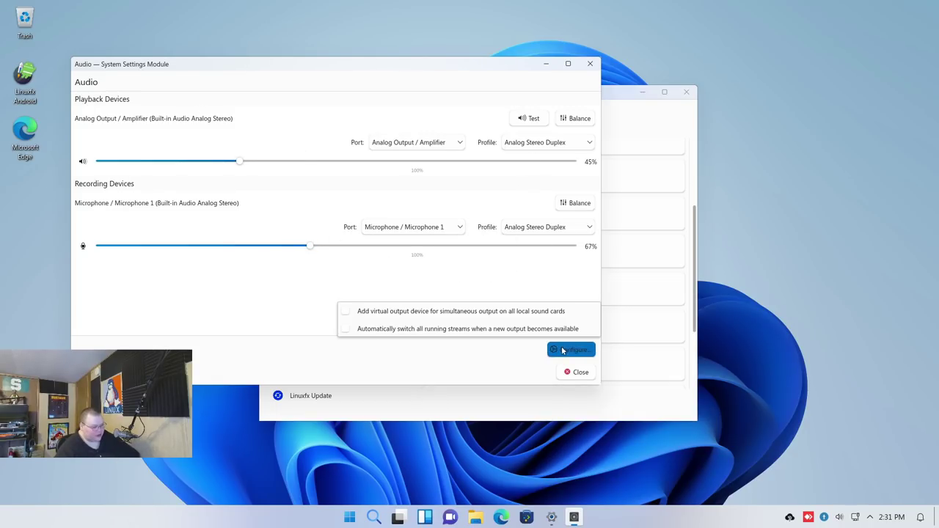
click(563, 350)
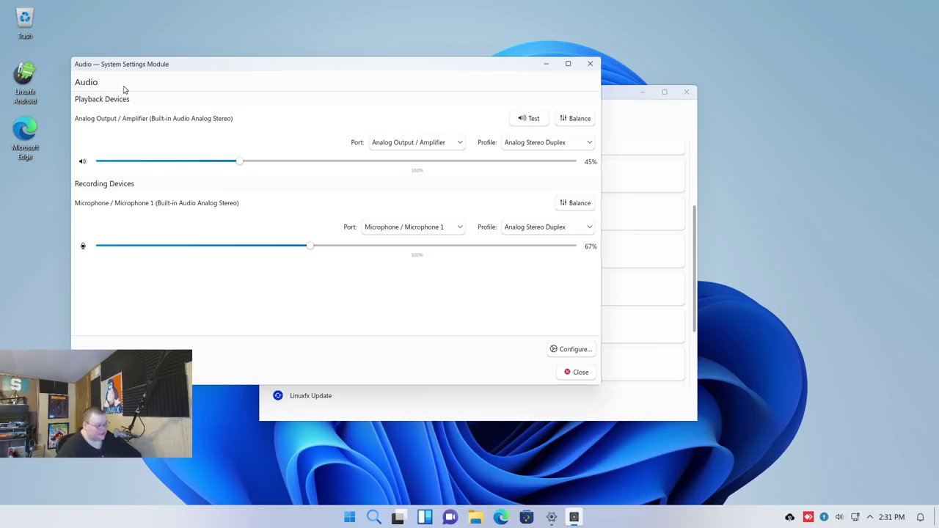
click(589, 63)
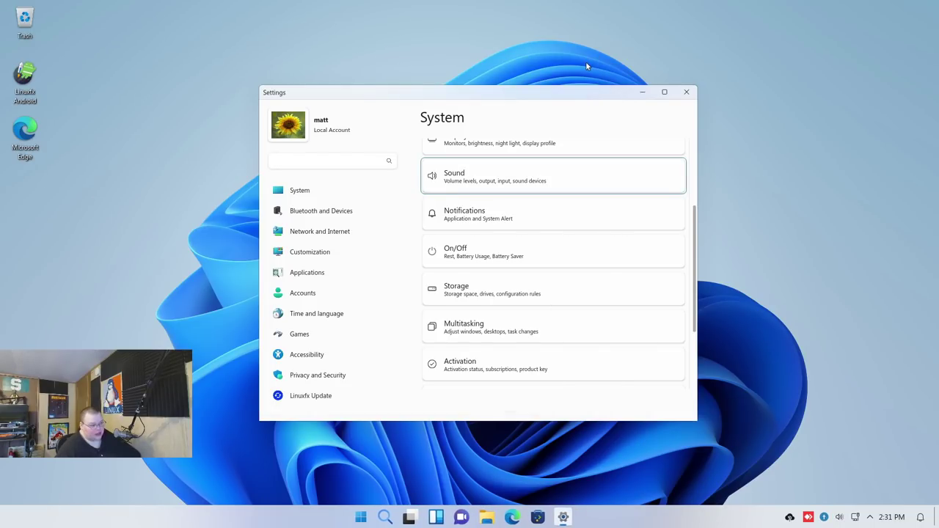
Scroll the System list and look at the Recovery settings, then close them
scroll(540, 286, down, 3)
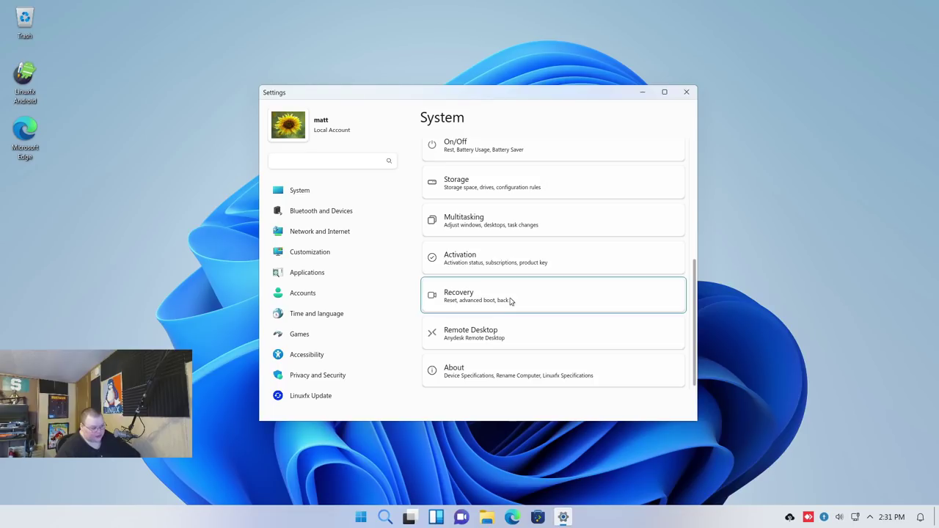
click(512, 301)
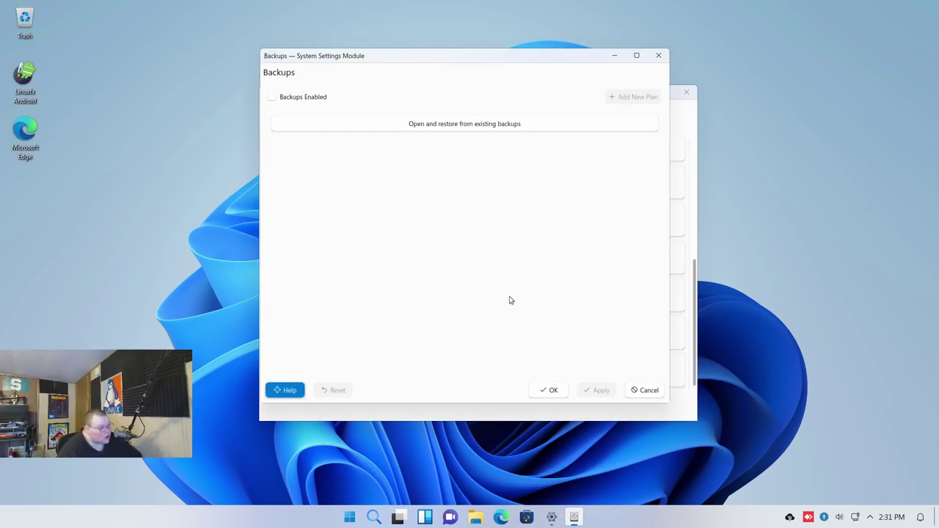
click(660, 56)
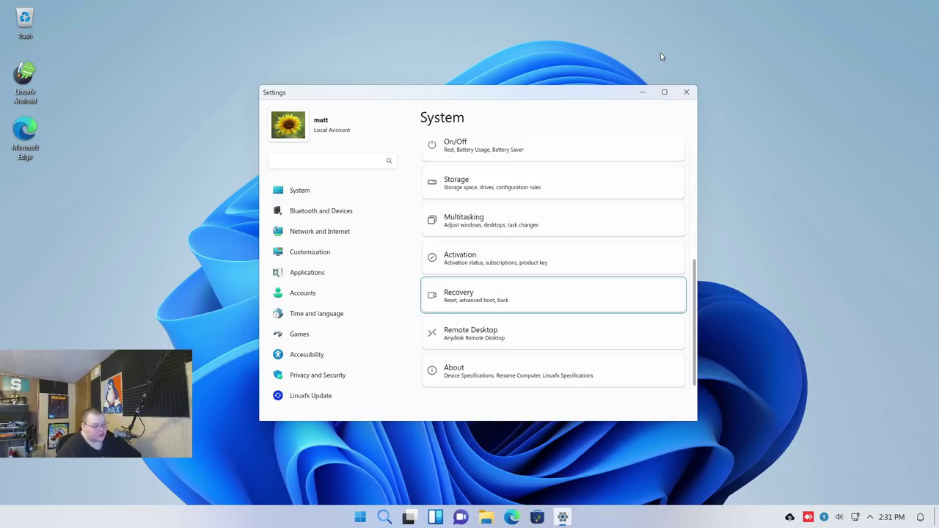
Launch AnyDesk and read the Linuxfx 11.1 Free Edition device specifications on the About page
click(490, 330)
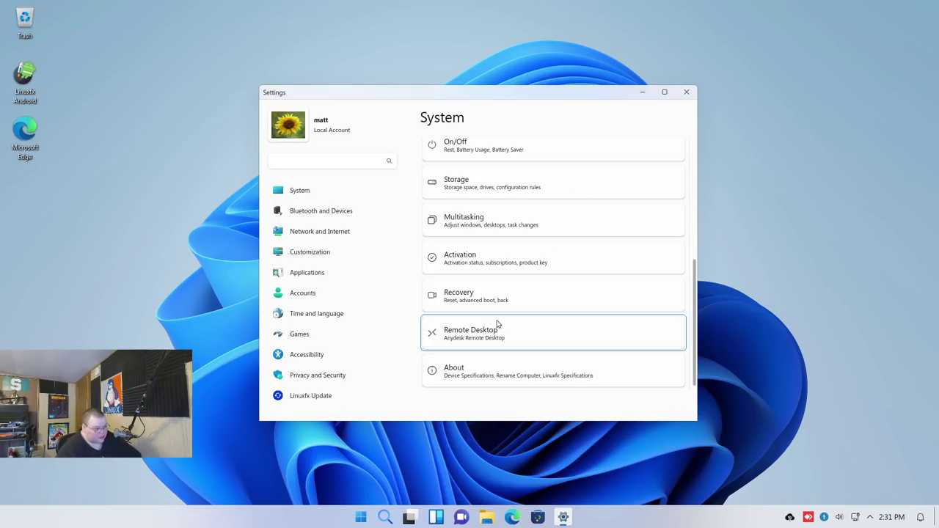
click(576, 358)
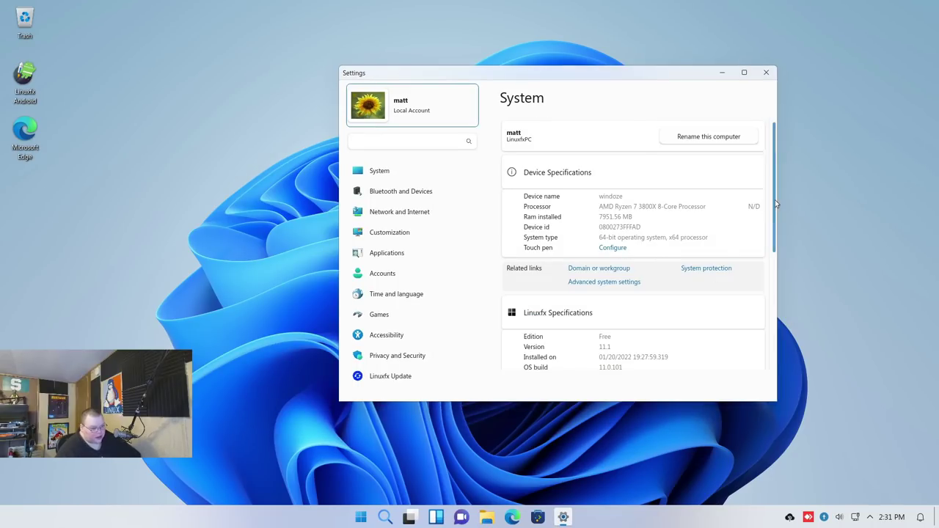
drag(774, 199, 772, 327)
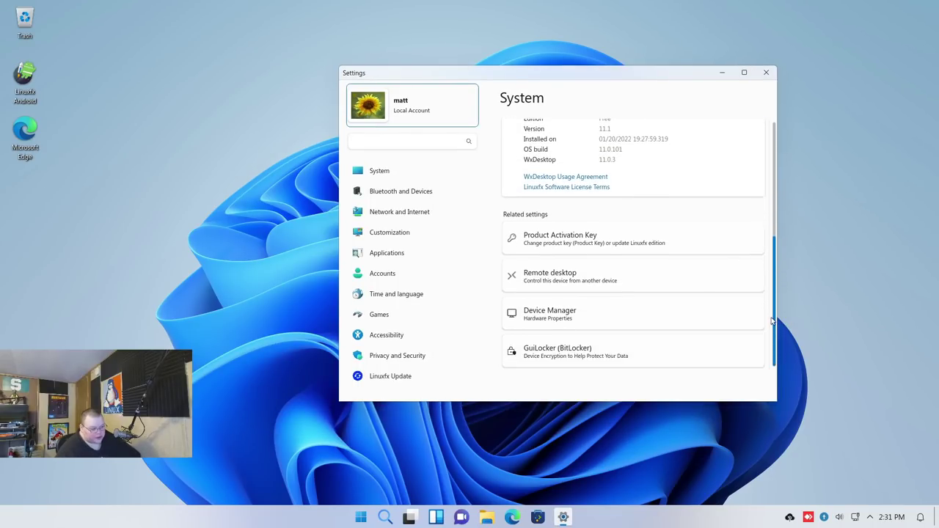
scroll(554, 243, up, 5)
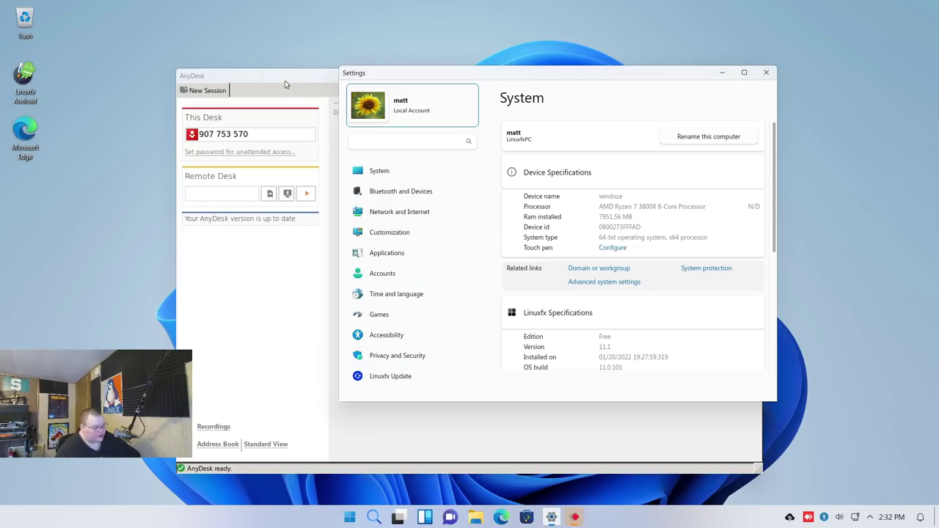
Close AnyDesk, check the Games controller settings and Time and language, then minimize Settings
click(330, 85)
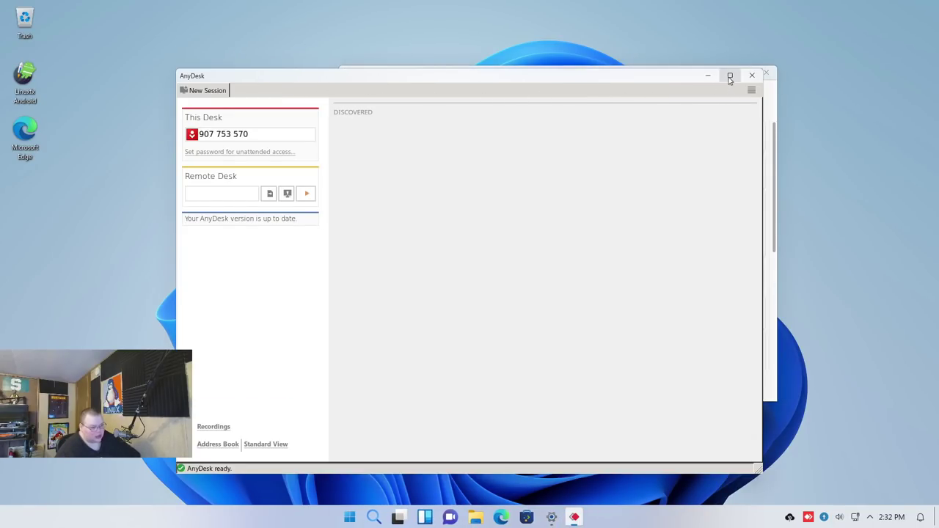
click(752, 75)
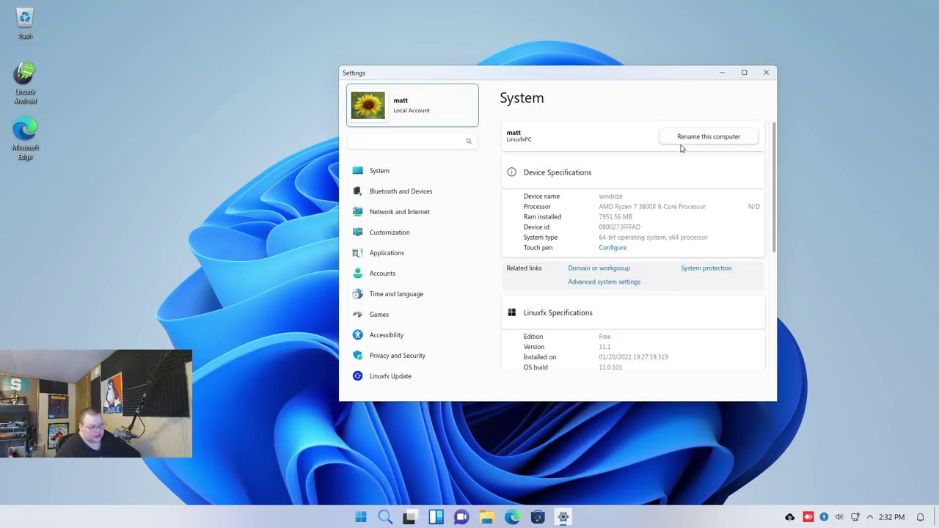
click(390, 316)
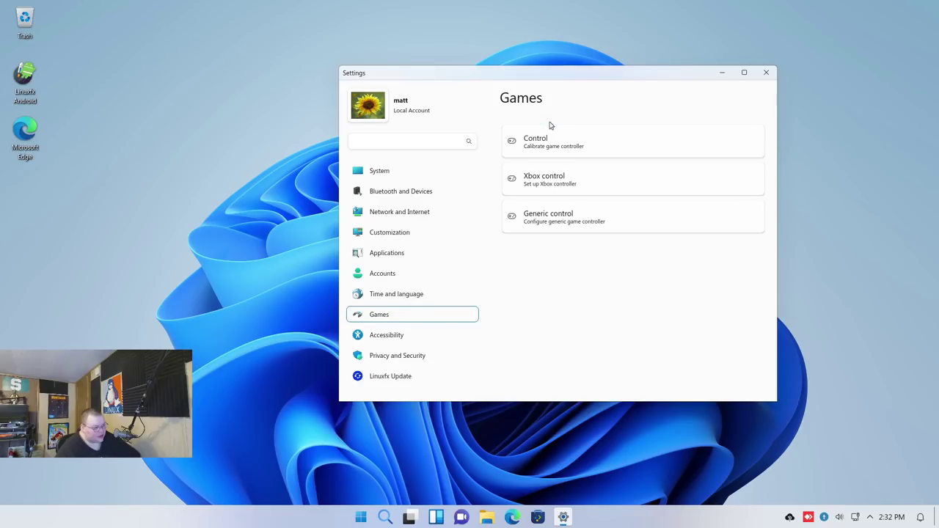
click(581, 147)
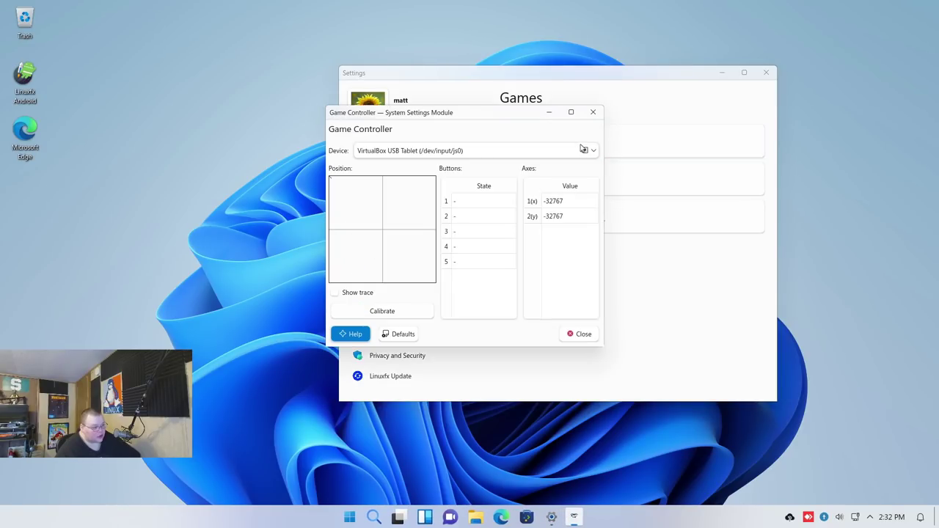
click(593, 112)
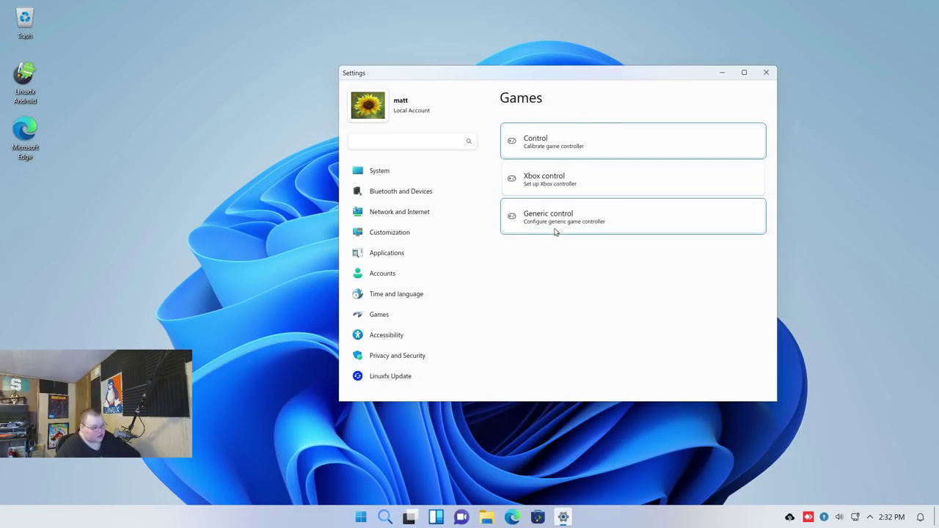
click(408, 300)
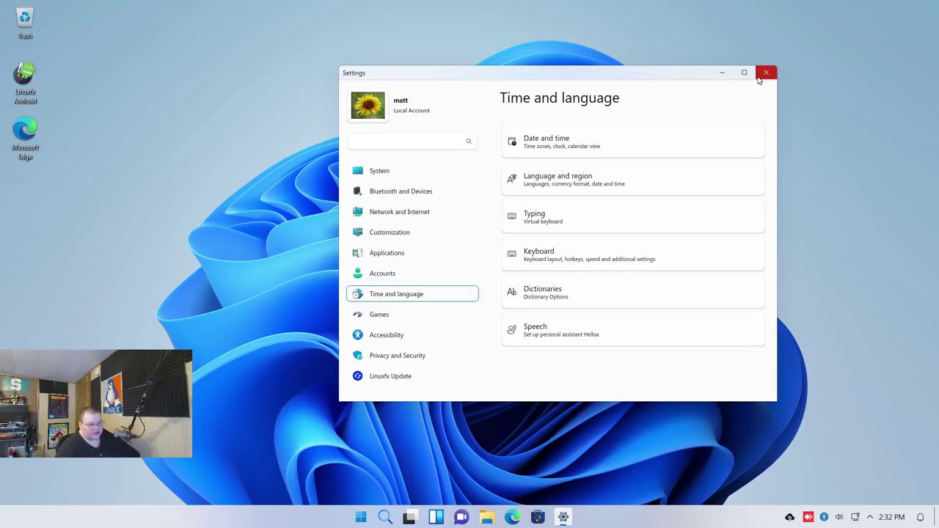
click(723, 73)
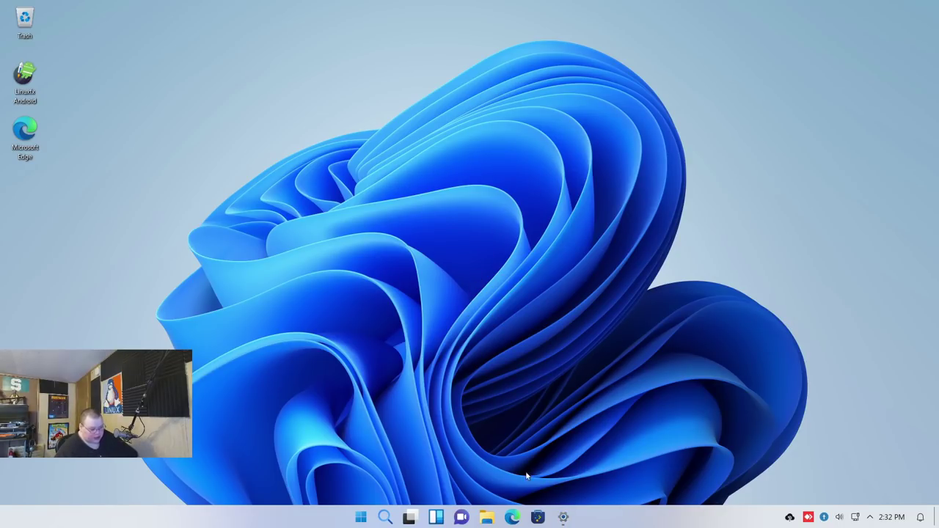
Open the Linuxfx Store software center, center its window, then close it
click(563, 518)
click(562, 518)
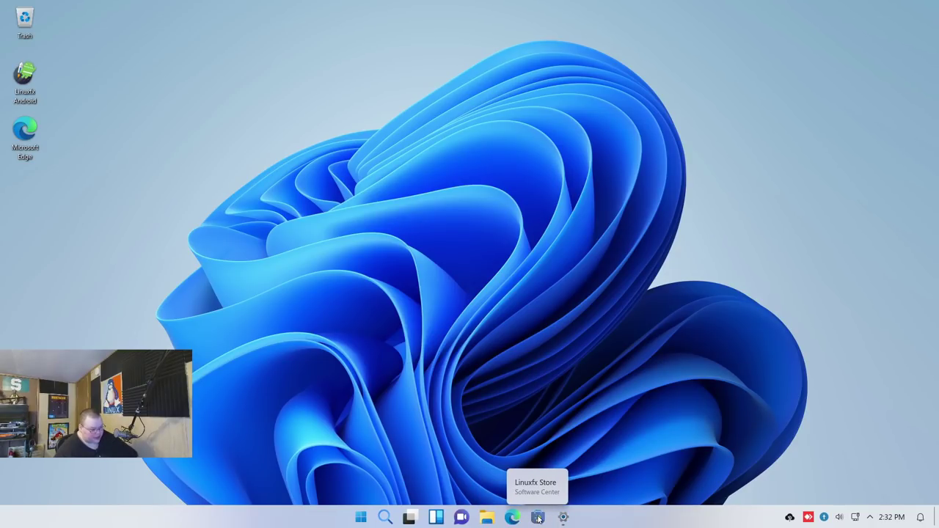
click(538, 518)
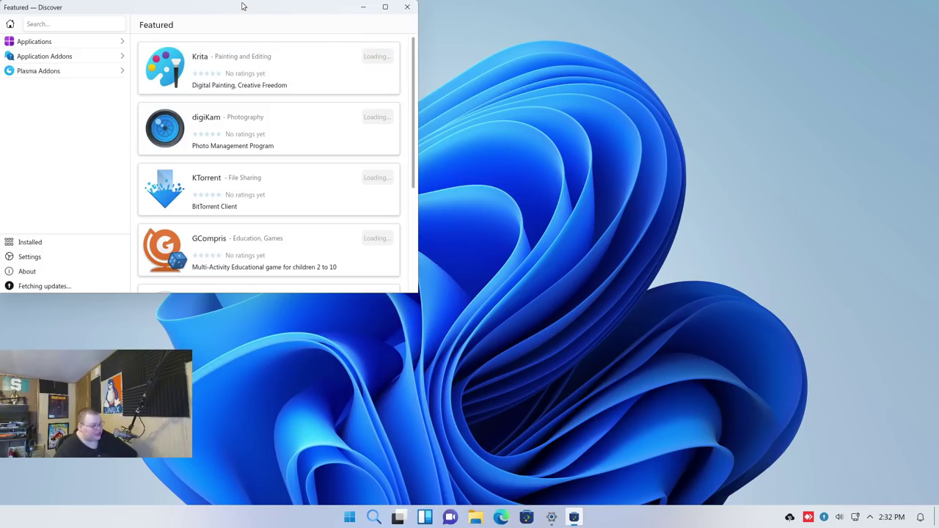
drag(253, 7, 548, 84)
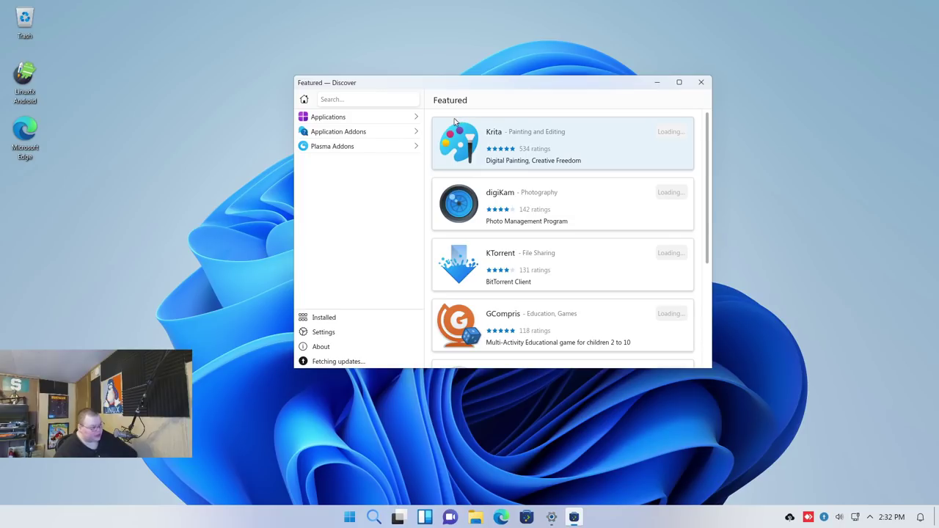
drag(331, 83, 357, 82)
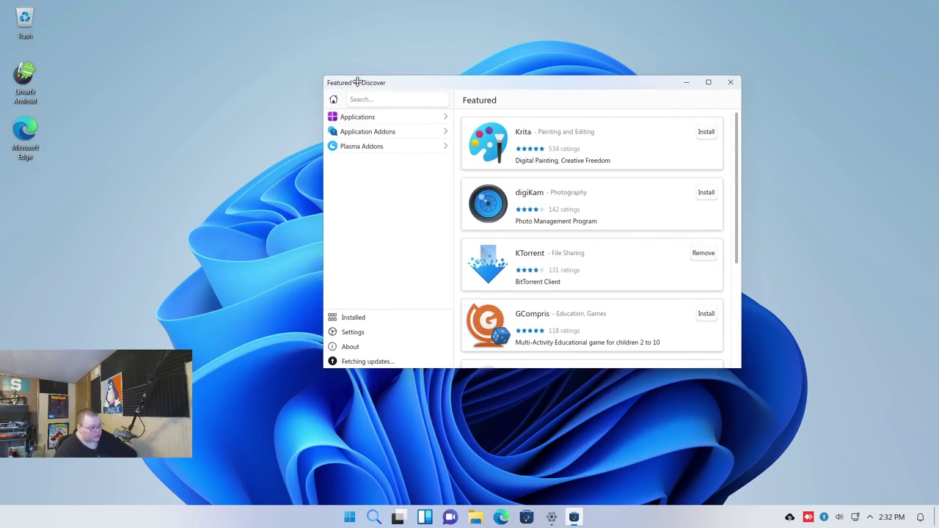
click(729, 83)
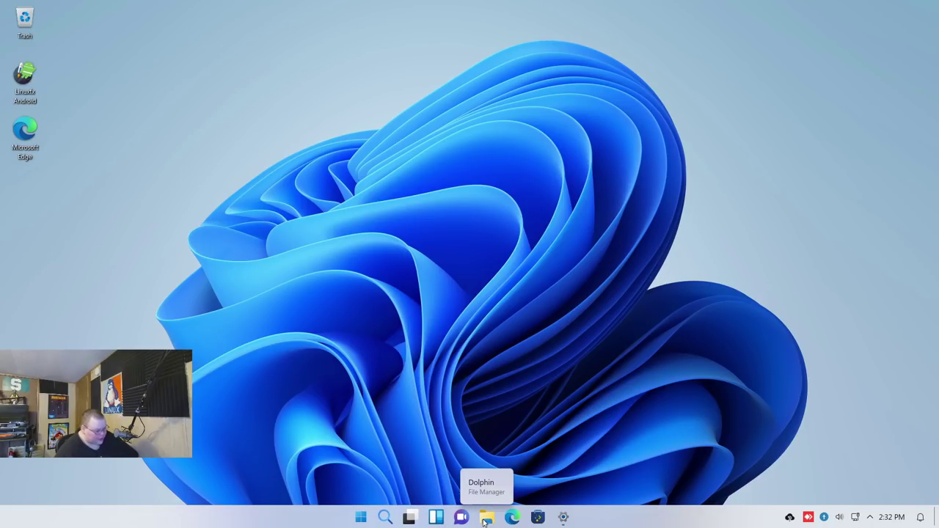
Search 'settings' in the application launcher and start System Settings
click(410, 518)
click(410, 514)
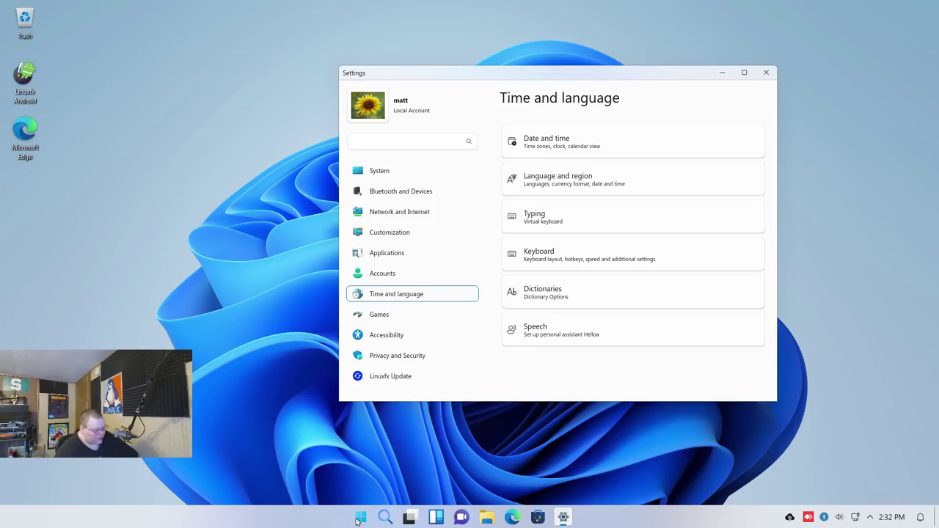
click(359, 518)
click(359, 518)
click(358, 519)
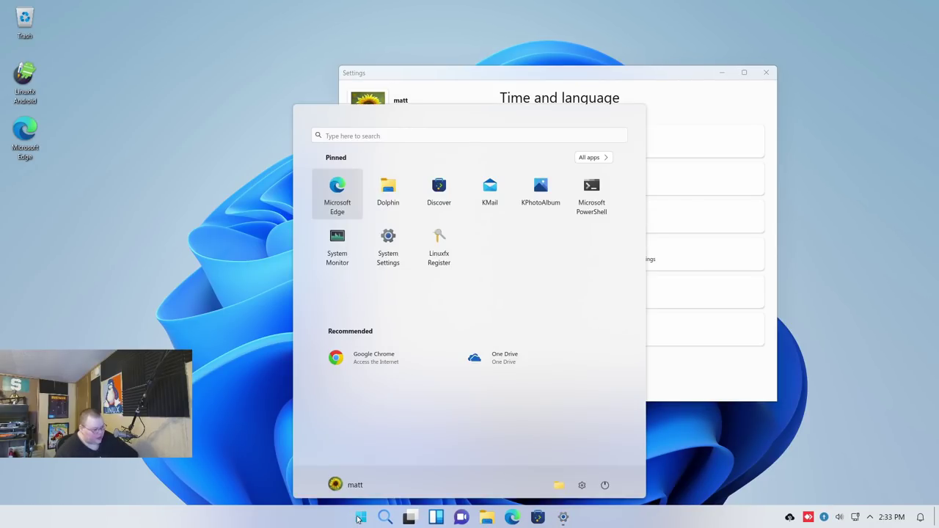
click(353, 136)
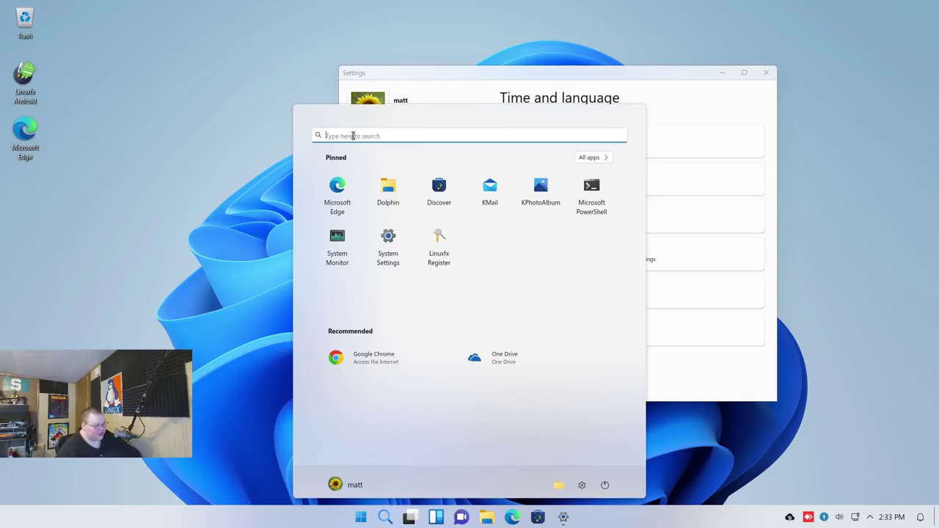
text(settings)
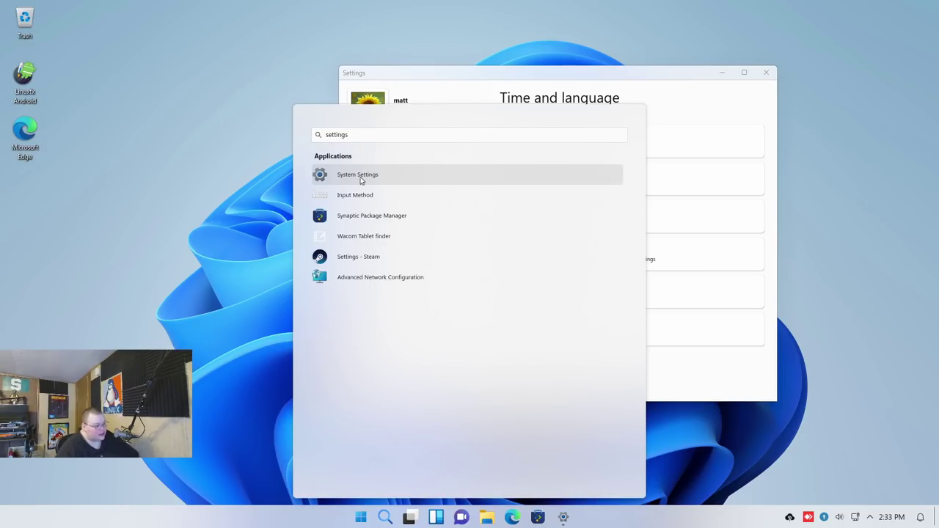
click(361, 180)
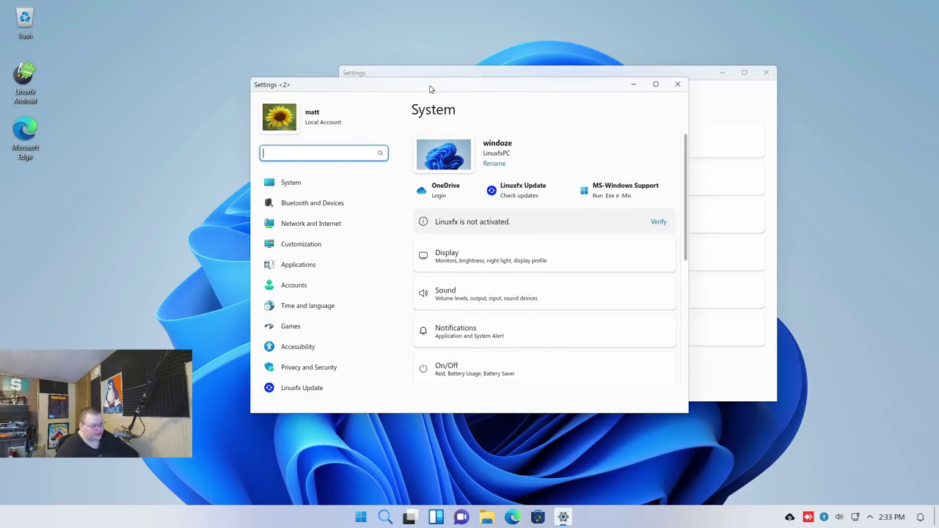
Move the new Settings window left and dismiss a repeated 'settings' search
drag(436, 87, 270, 86)
key(super)
text(settings)
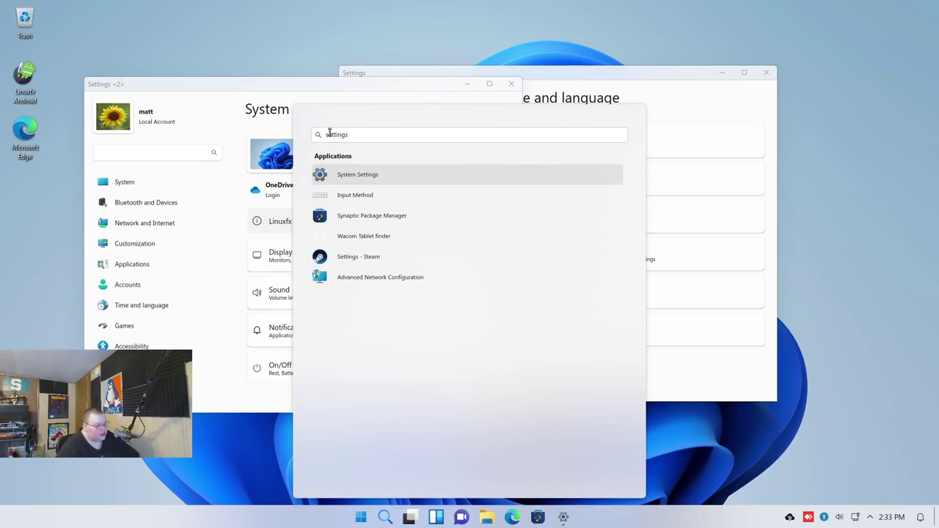
click(232, 79)
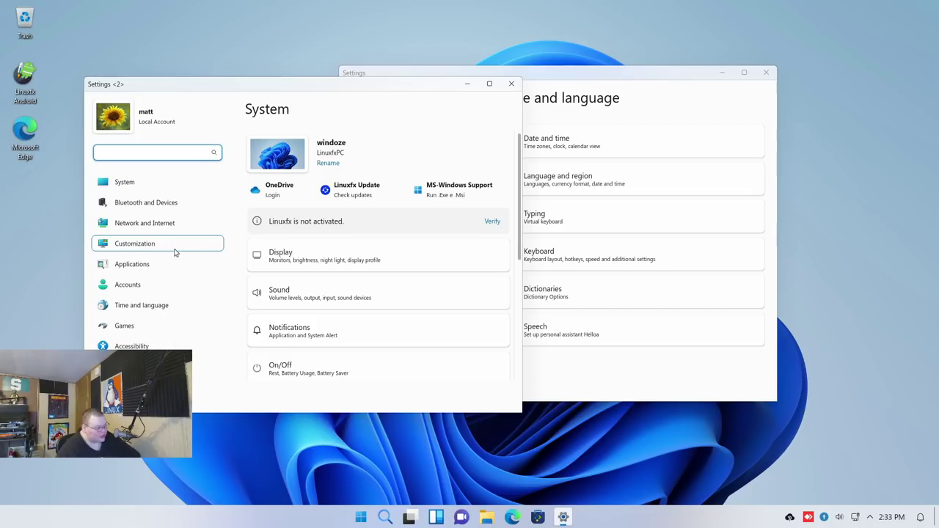
click(151, 244)
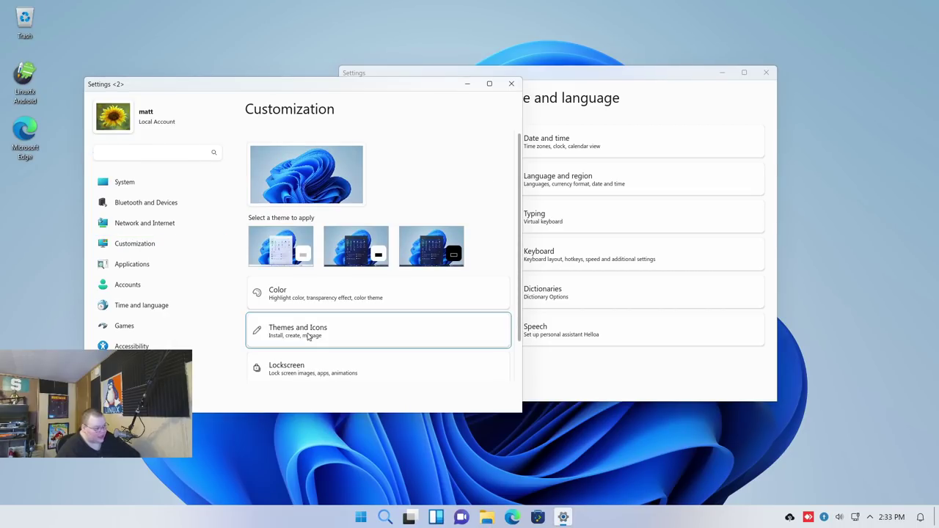
click(309, 336)
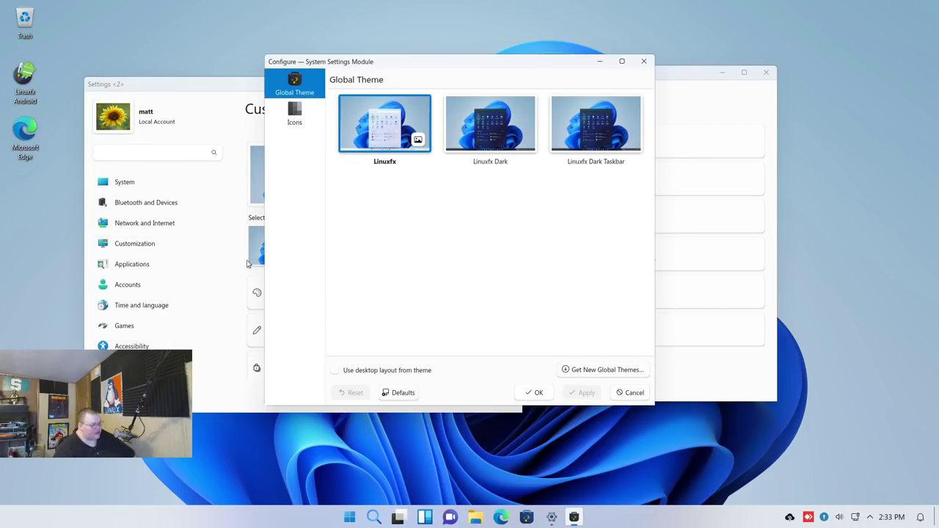
click(212, 91)
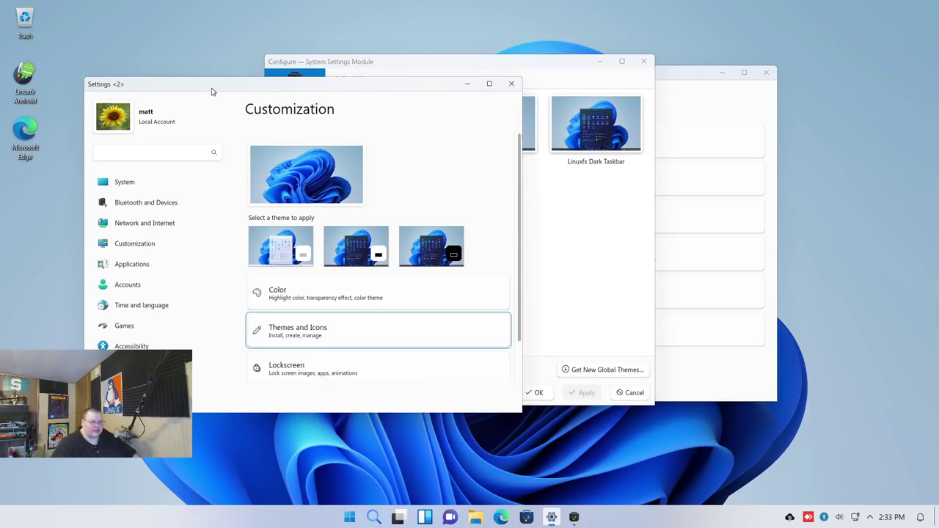
drag(212, 91, 389, 100)
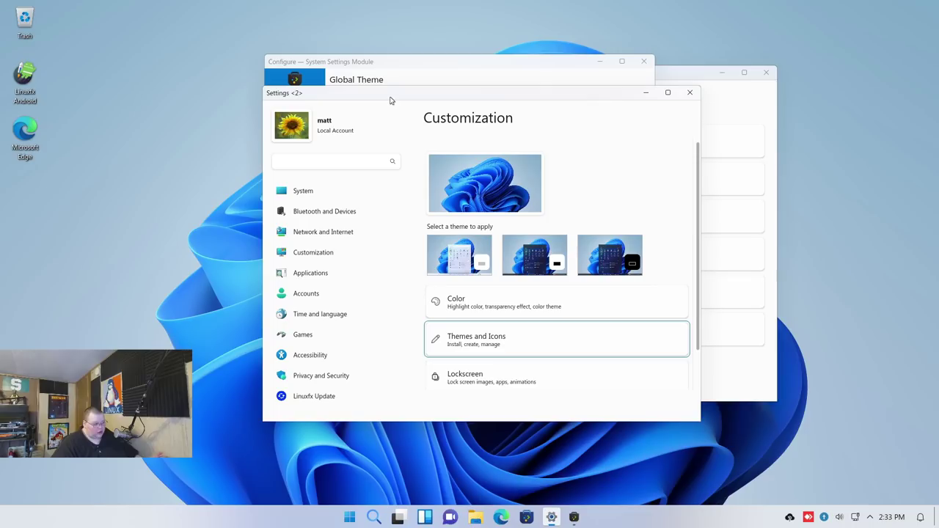
click(328, 293)
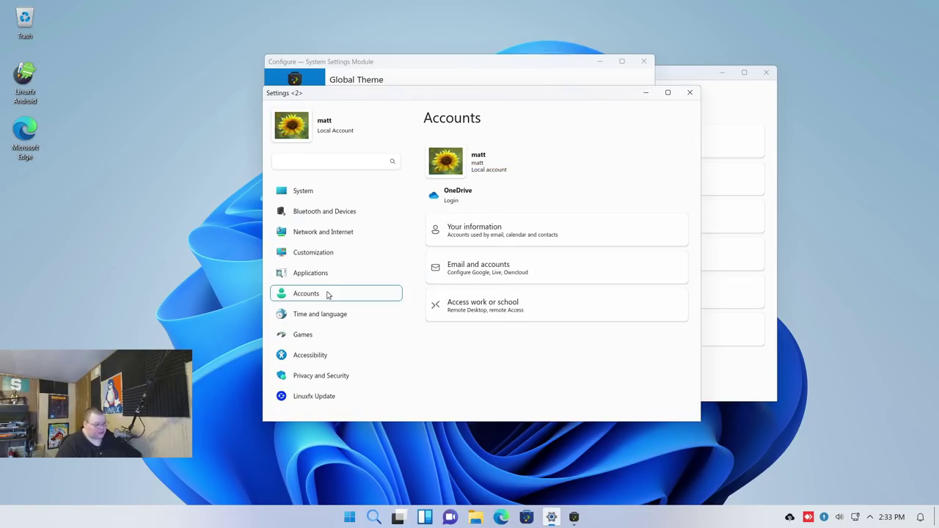
click(488, 230)
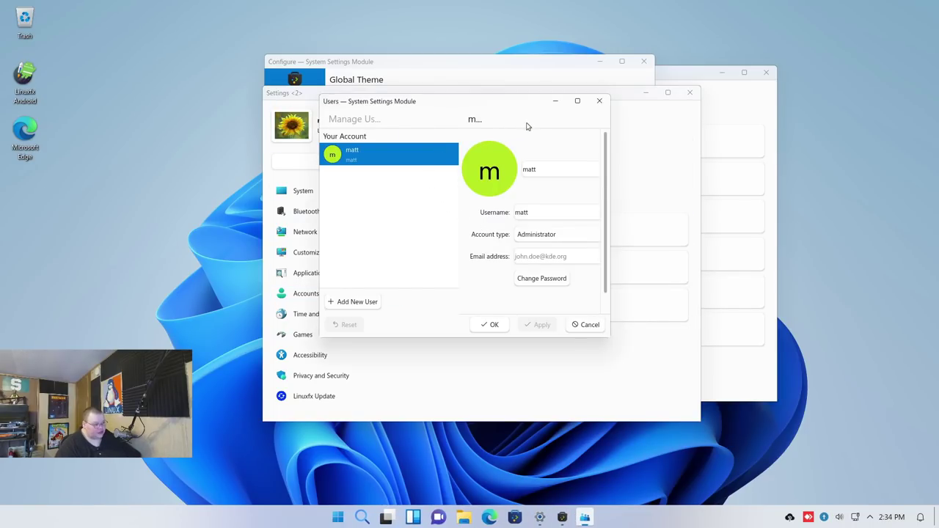
drag(507, 109, 545, 122)
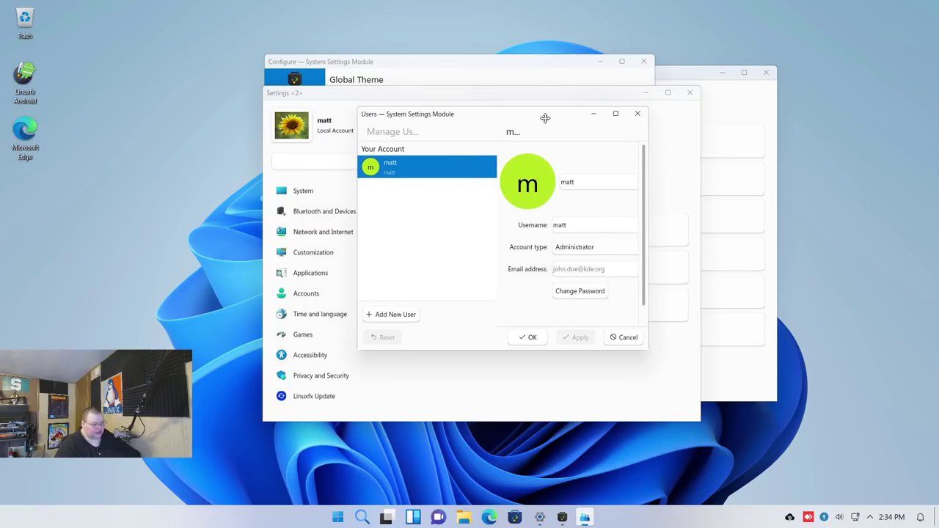
click(636, 115)
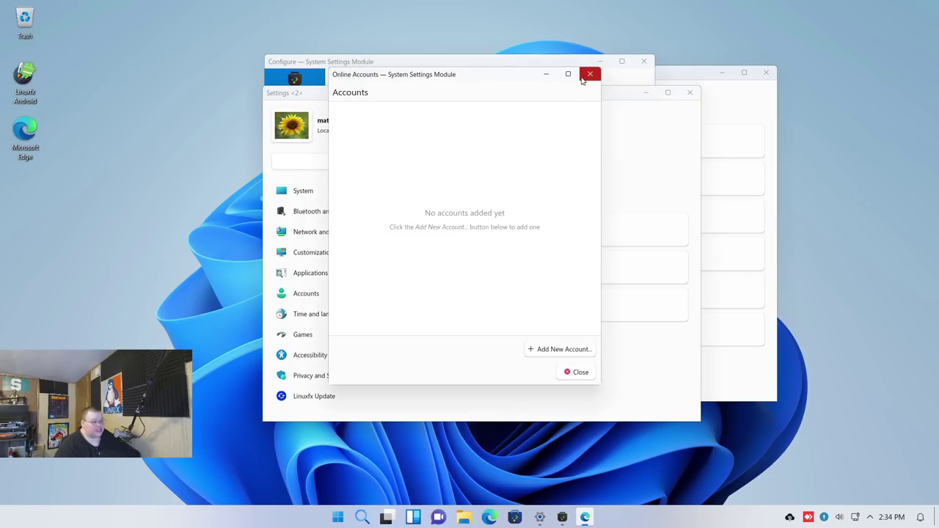
click(582, 77)
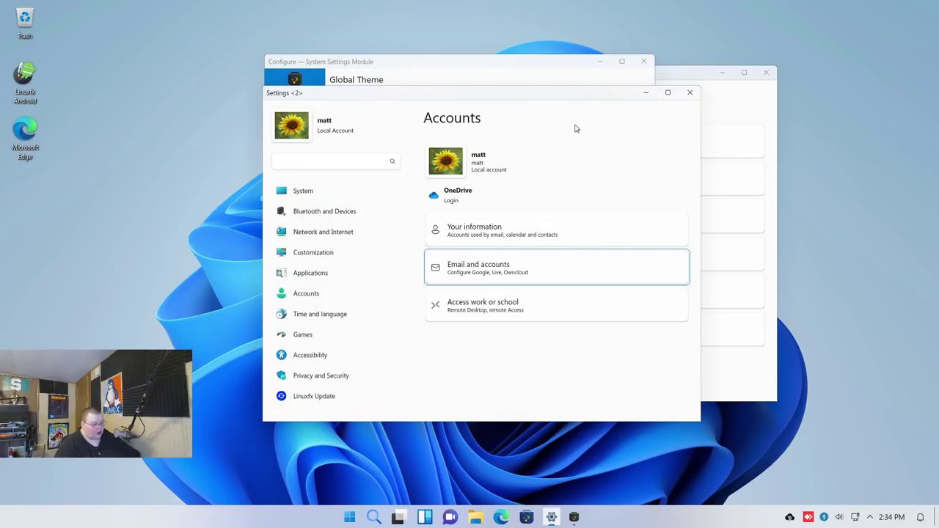
click(304, 358)
click(475, 159)
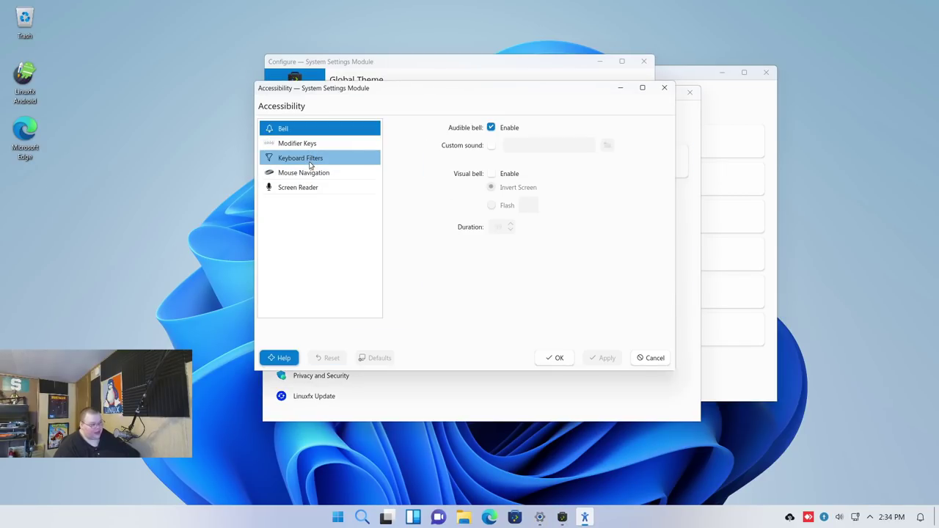
click(309, 160)
click(310, 173)
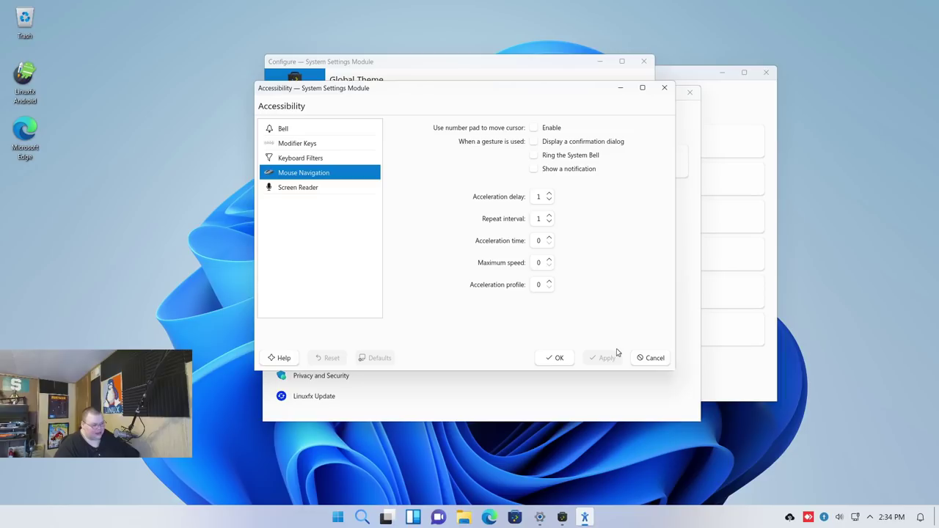
click(637, 358)
click(338, 277)
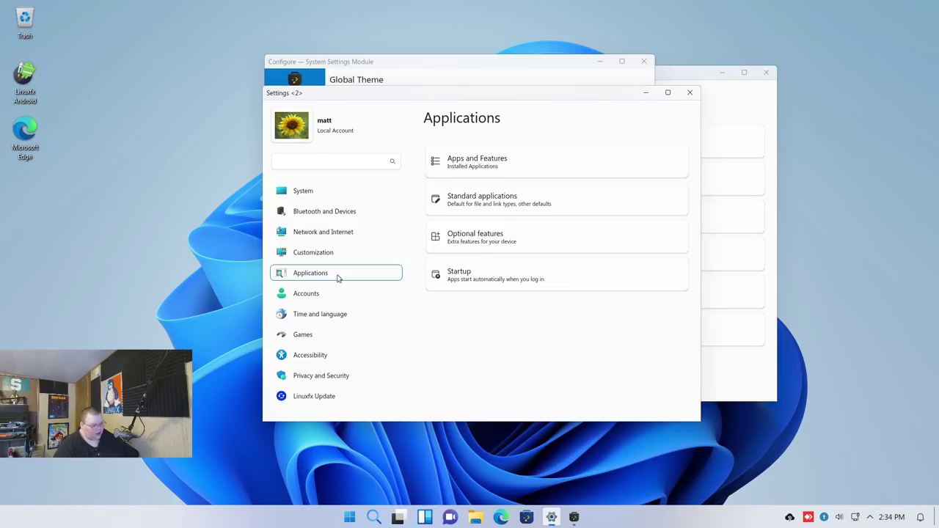
click(313, 252)
scroll(489, 331, down, 3)
click(488, 379)
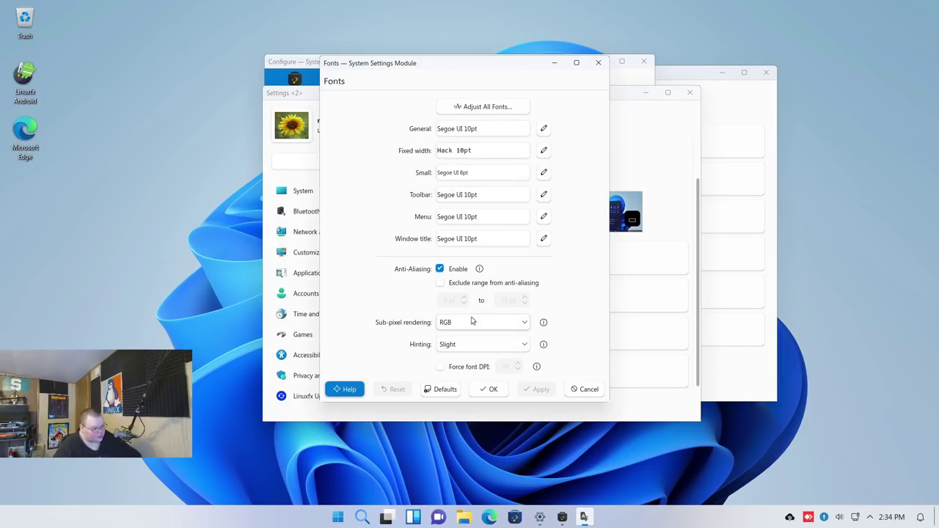
click(585, 389)
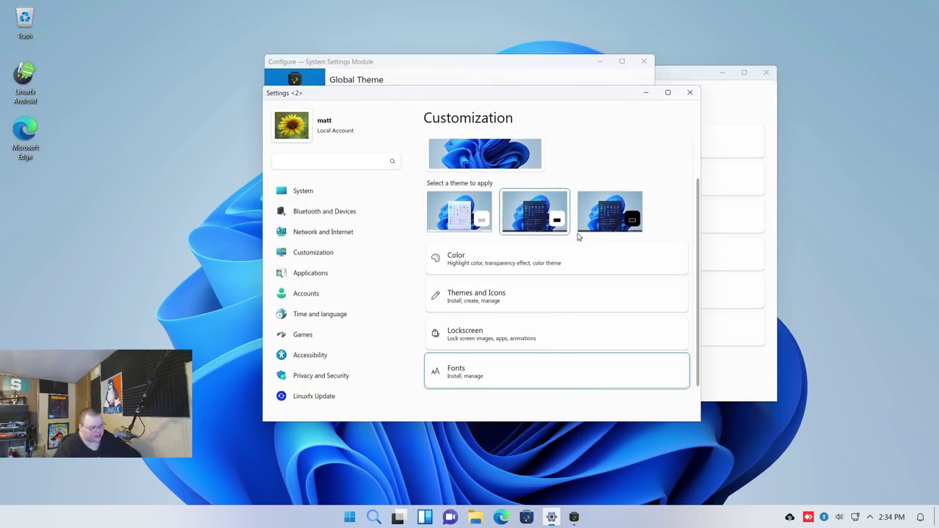
click(506, 339)
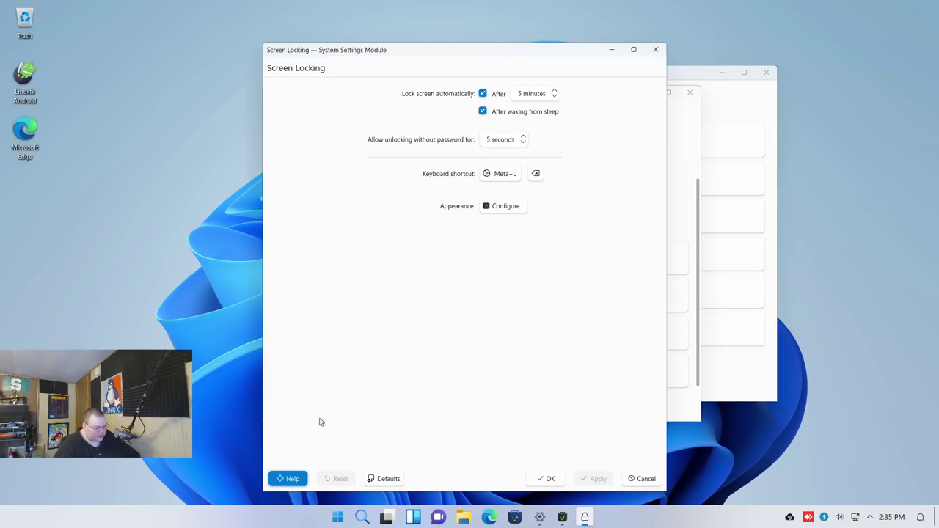
click(640, 478)
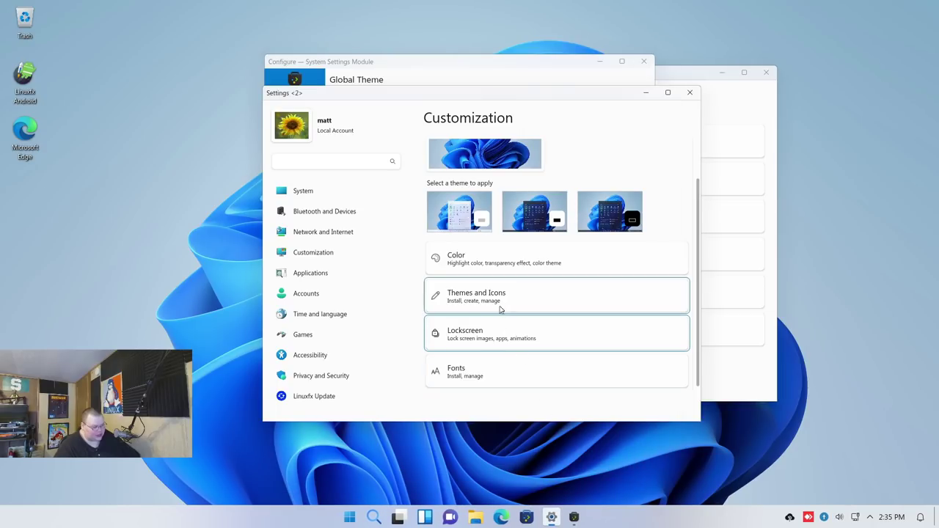
Browse downloadable global themes from Themes and Icons, then close that window
click(499, 299)
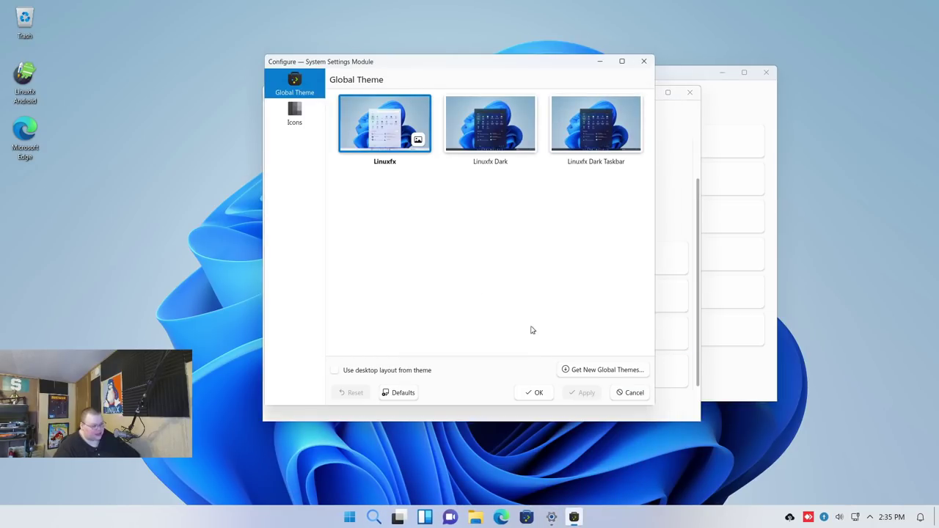
click(591, 370)
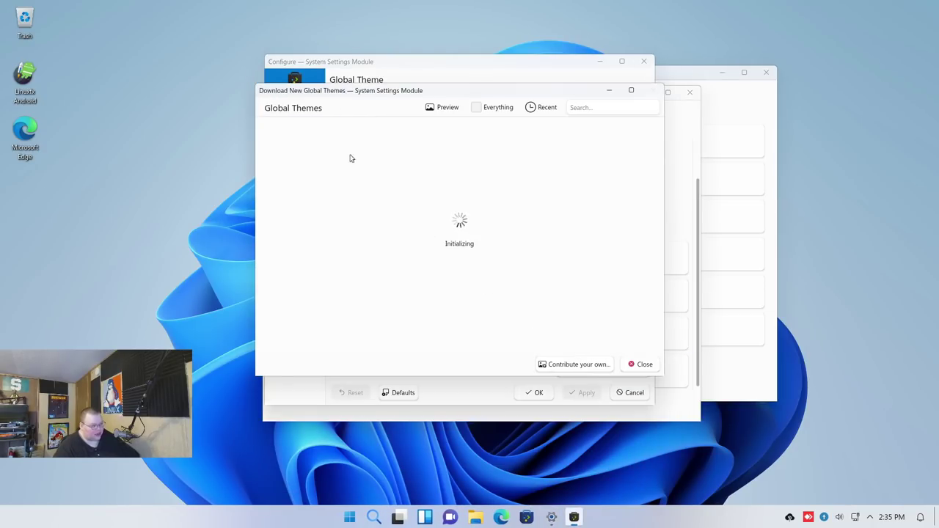
drag(380, 88, 270, 112)
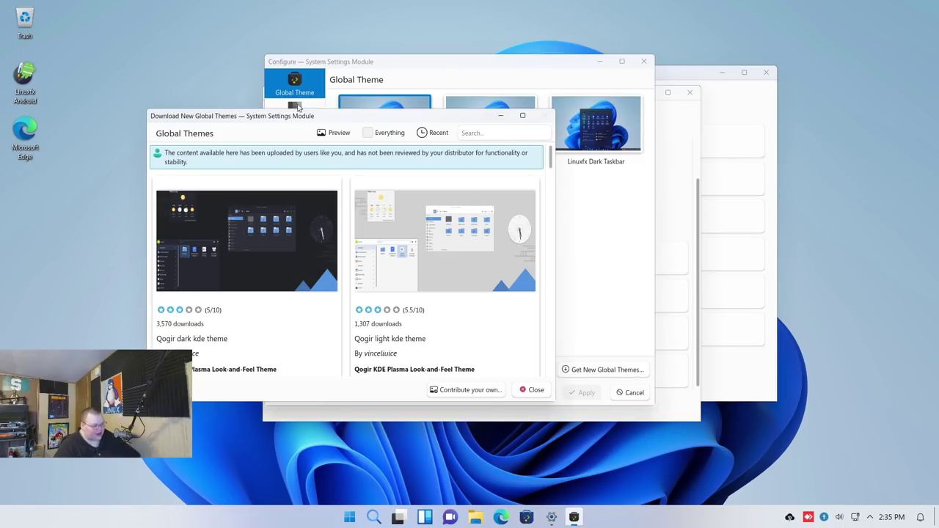
click(545, 117)
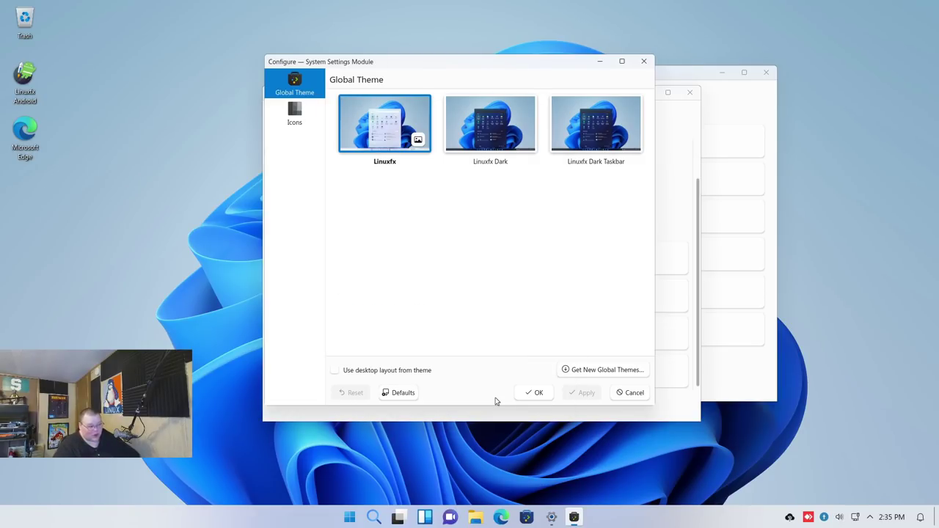
Apply the Linuxfx Dark global theme and close the Colors scheme window
click(485, 131)
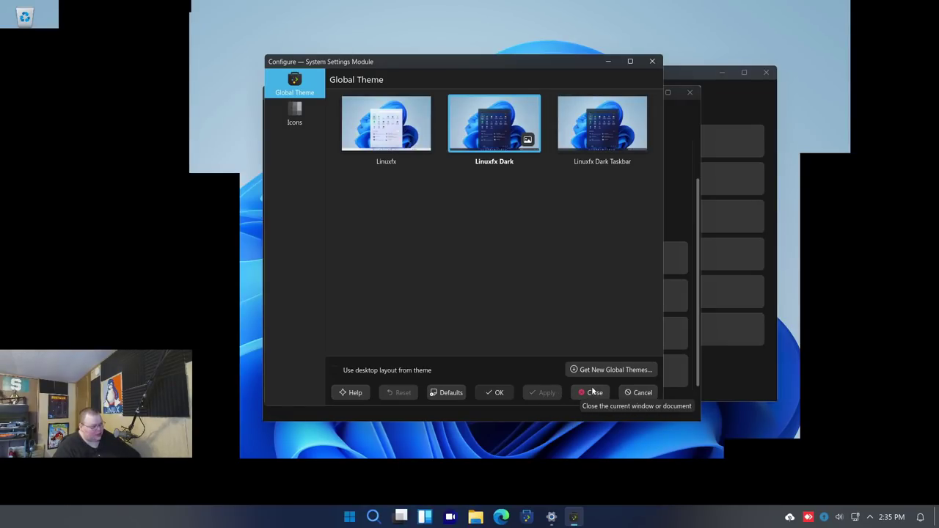
click(593, 392)
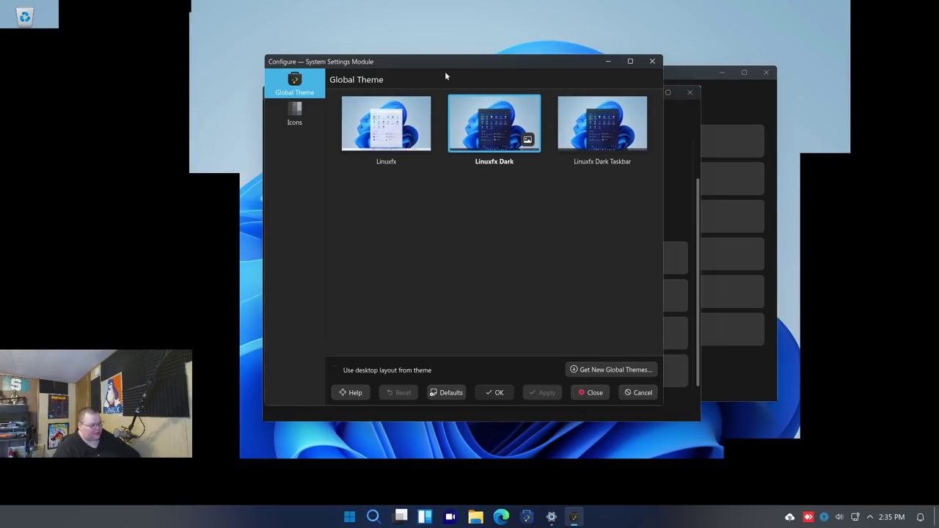
drag(444, 72, 400, 96)
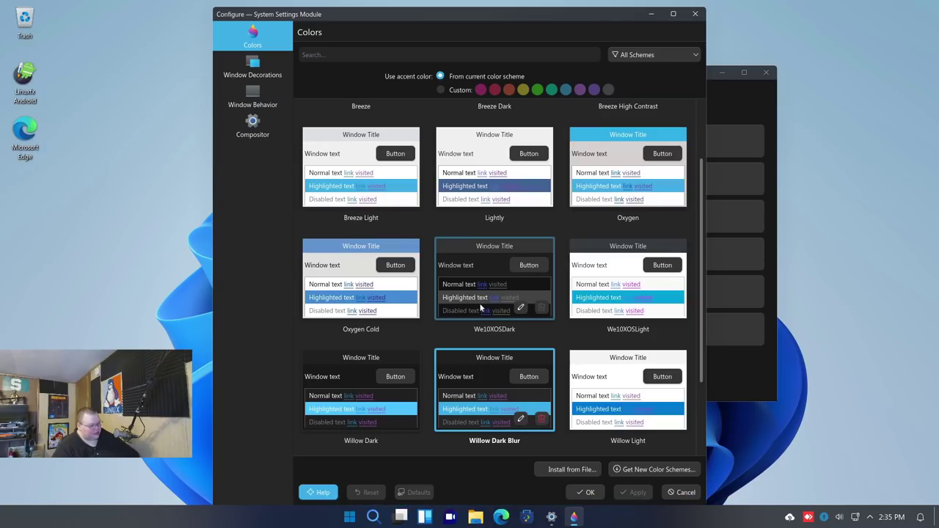
drag(543, 28, 444, 35)
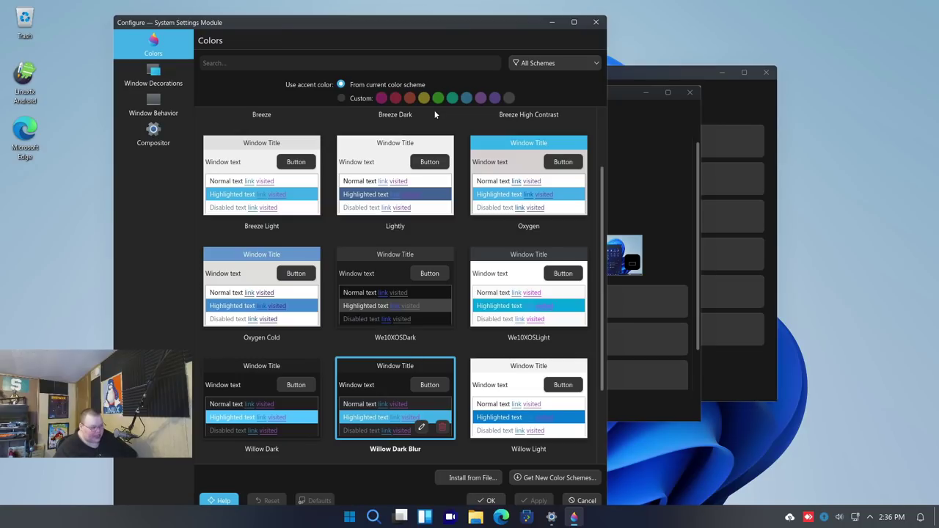
click(595, 22)
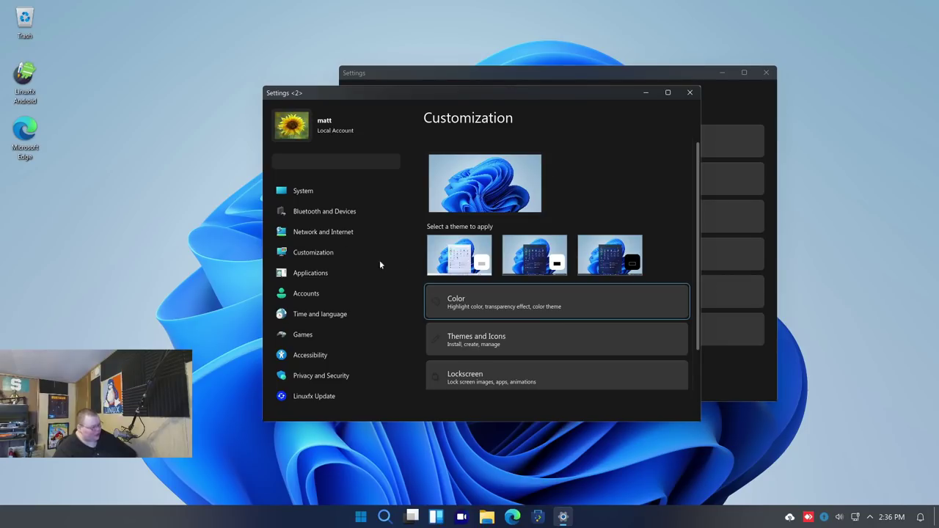
View the Games and Privacy and Security pages, opening and closing the Linuxfx Security firewall
scroll(570, 250, down, 1)
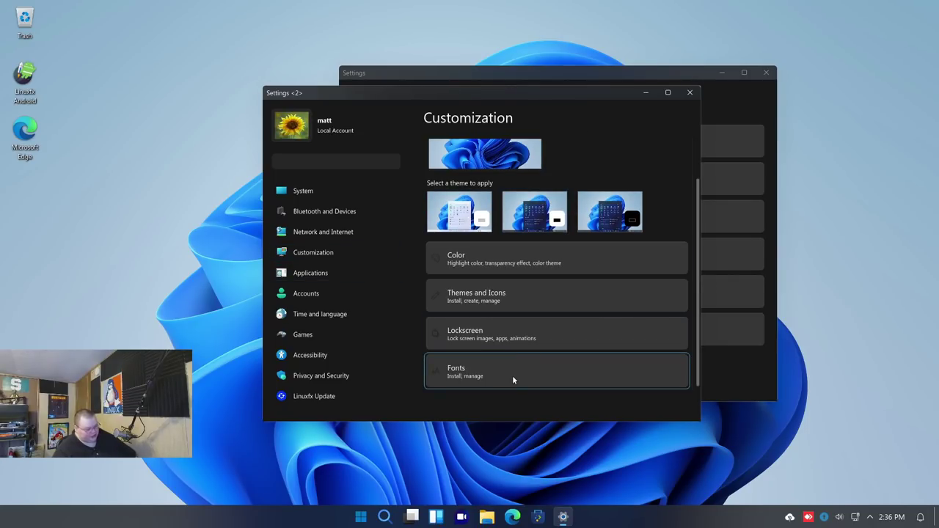
scroll(514, 367, up, 1)
scroll(530, 316, down, 1)
scroll(485, 276, up, 1)
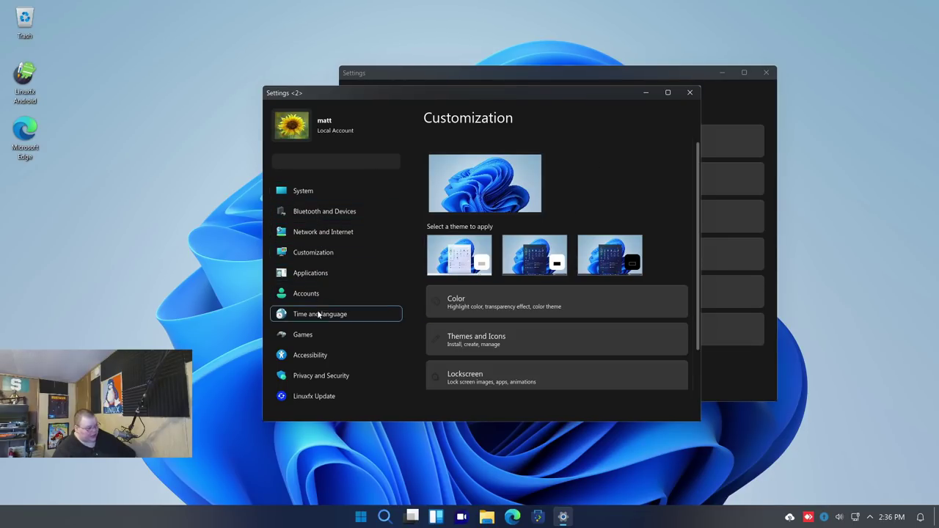
click(318, 336)
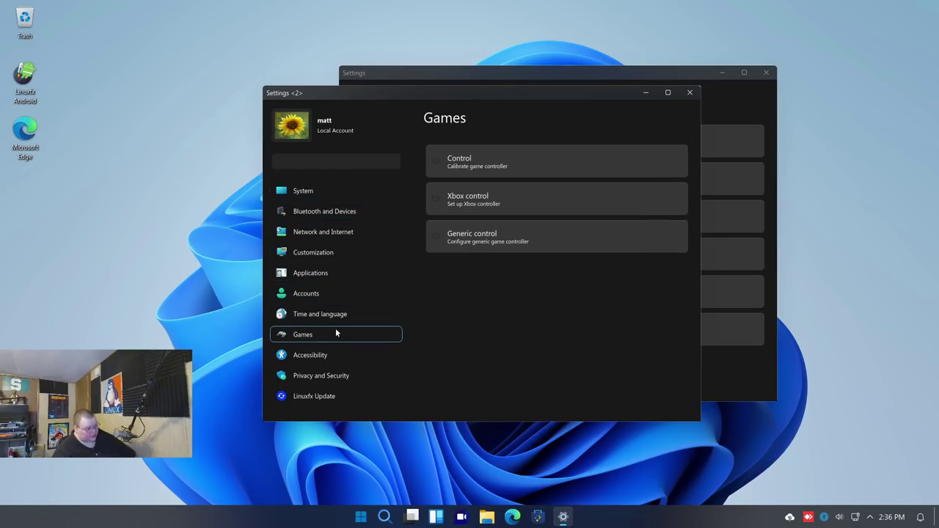
click(343, 377)
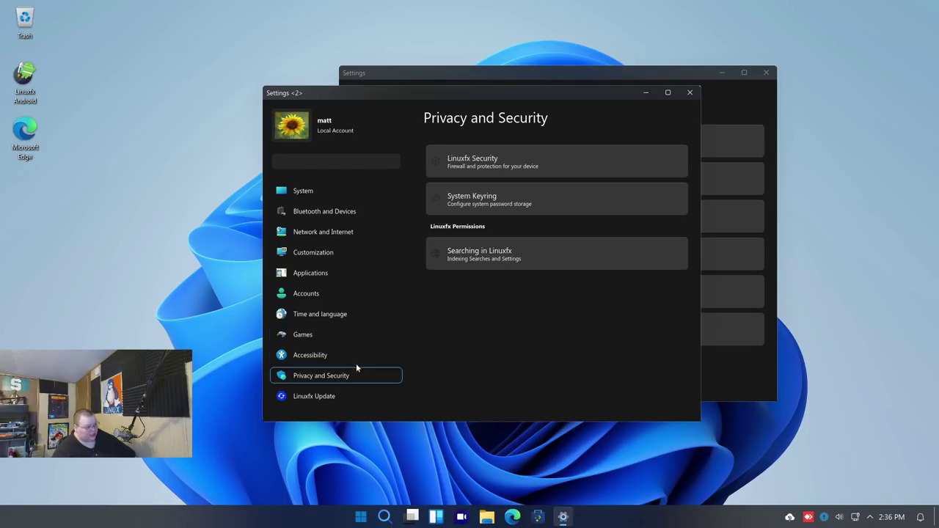
click(486, 160)
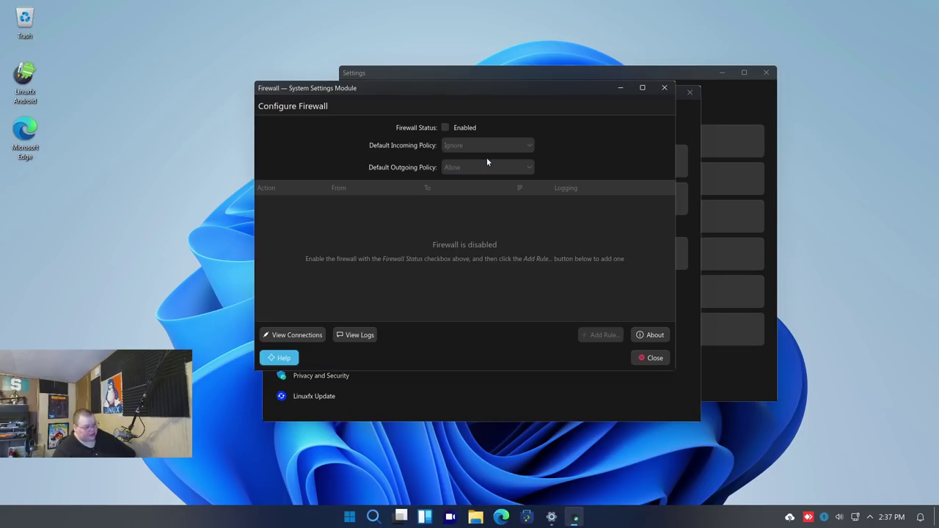
drag(457, 91, 356, 96)
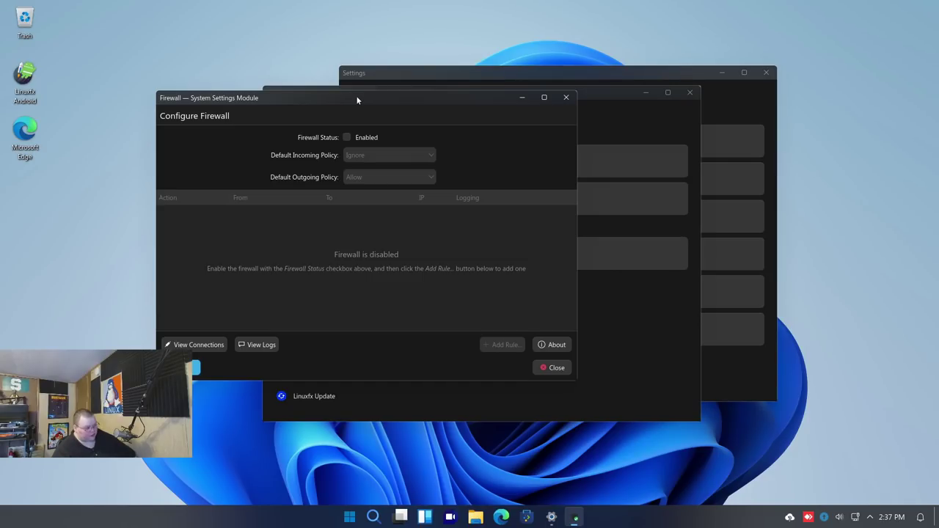
click(566, 97)
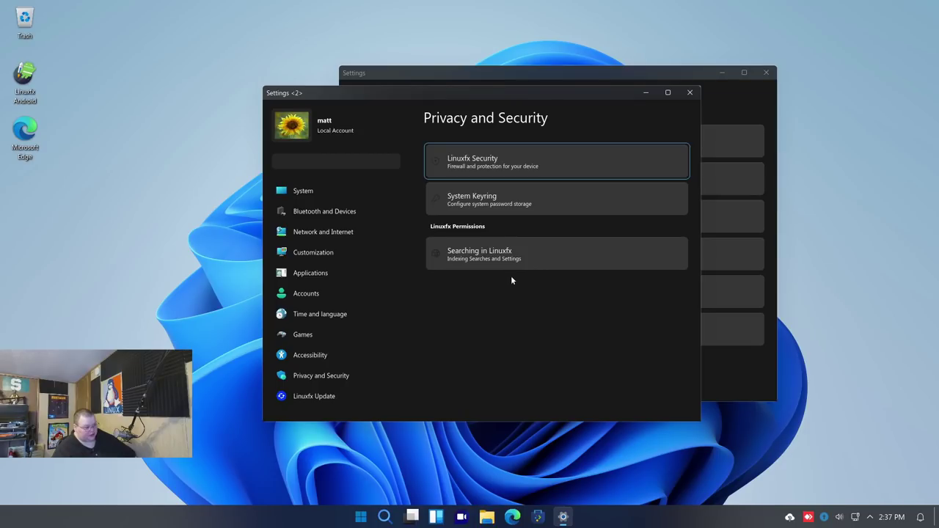
Check for WxDesktop updates on the Linuxfx Update page, dismiss the notice, and open Start
click(382, 396)
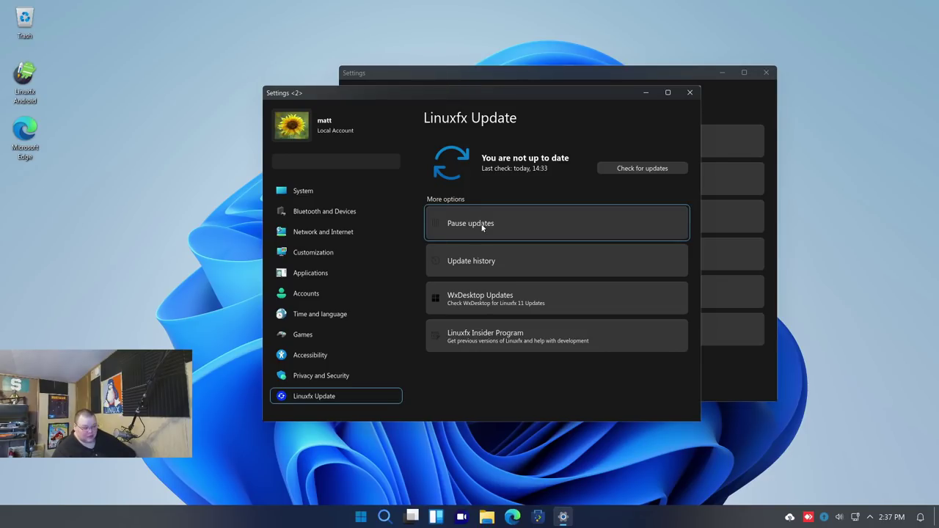
click(504, 303)
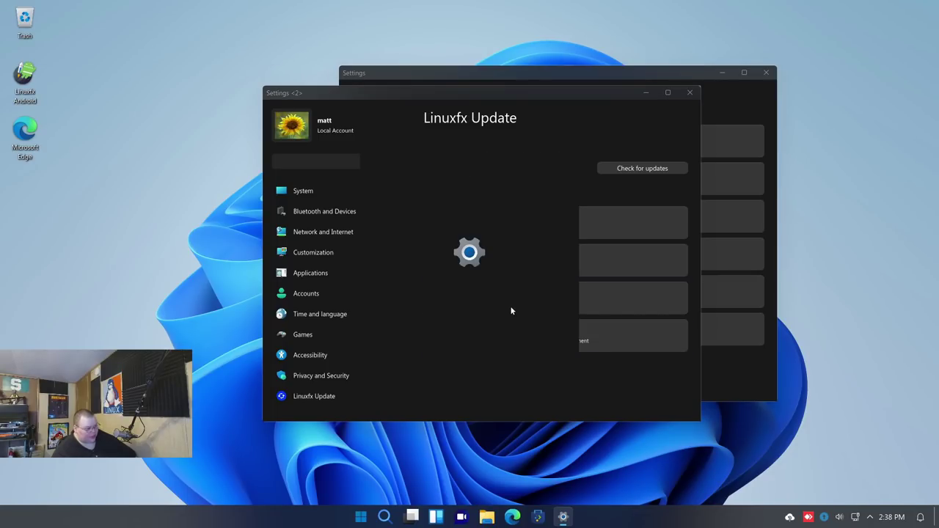
click(470, 275)
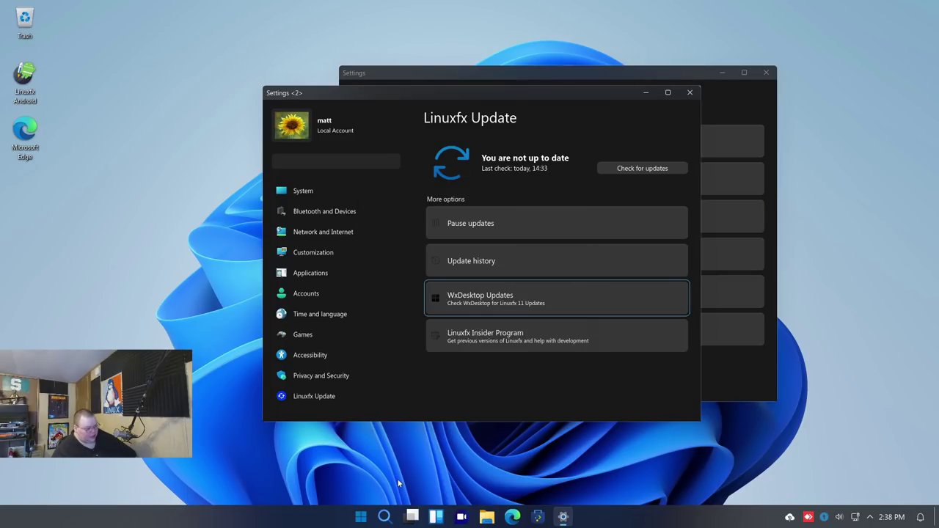
click(361, 516)
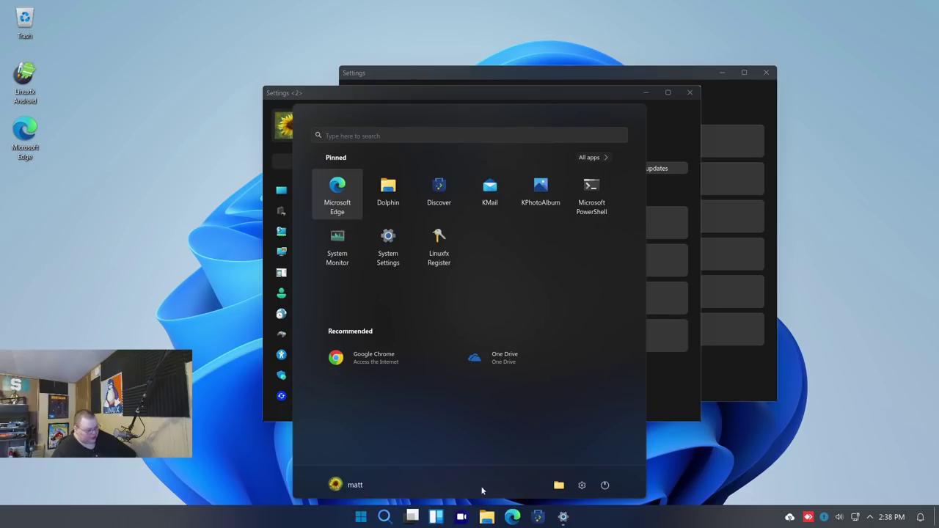
Bring up the Shutdown prompt from the Start power button, then cancel it
click(605, 485)
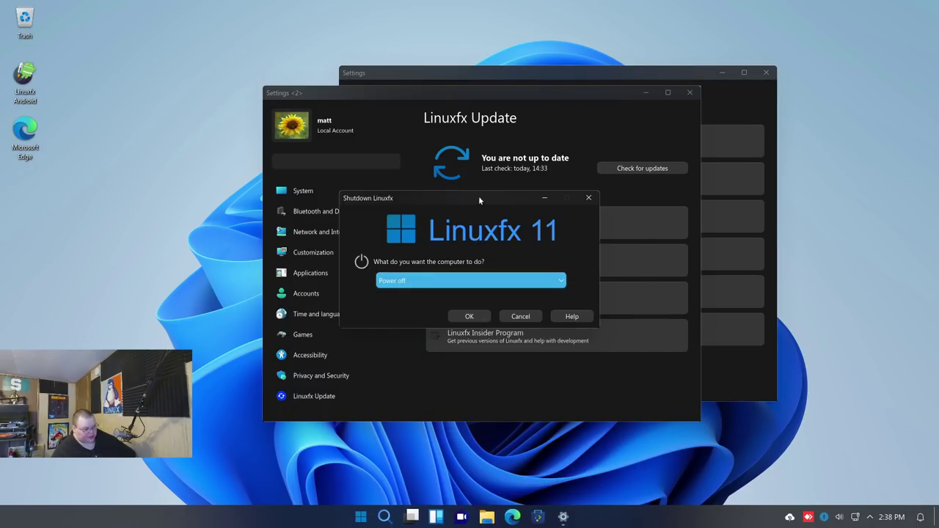
drag(470, 198, 477, 128)
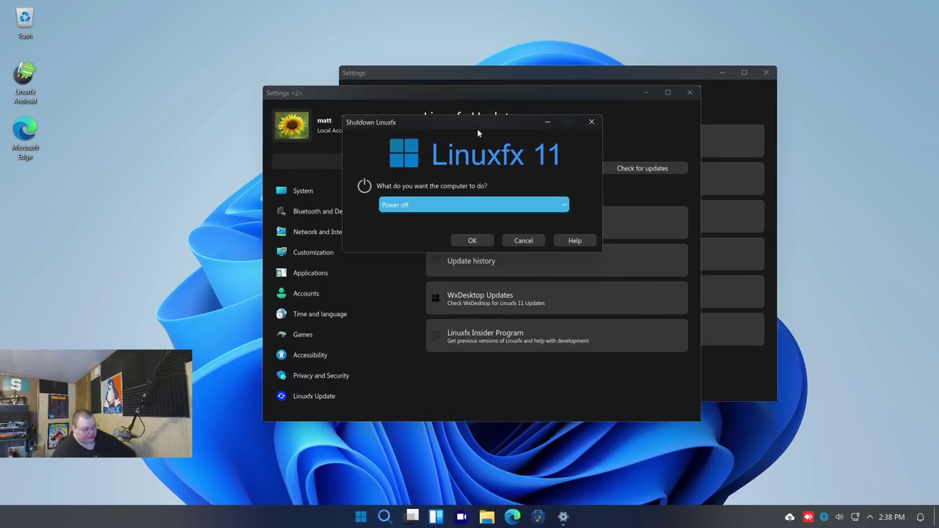
click(524, 240)
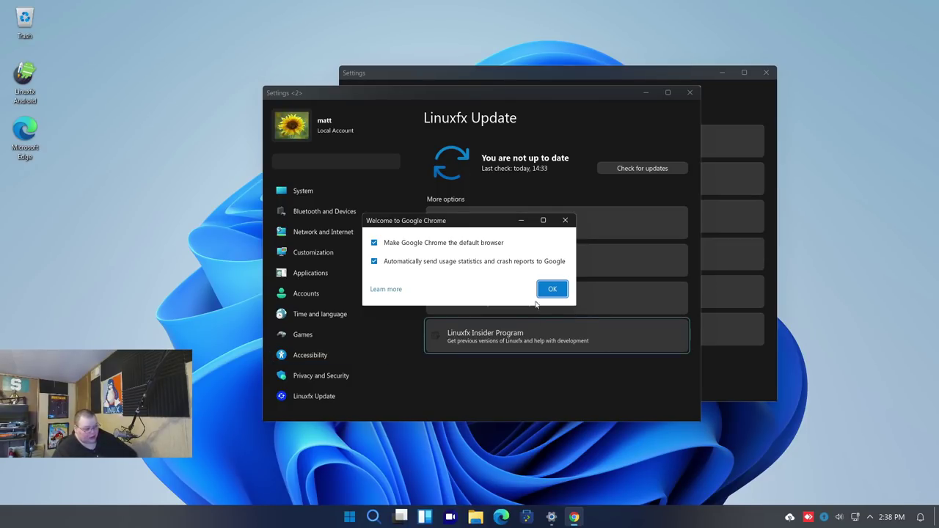
Accept Chrome's first-run options, close Chrome, and show the Start menu's All apps list
click(565, 220)
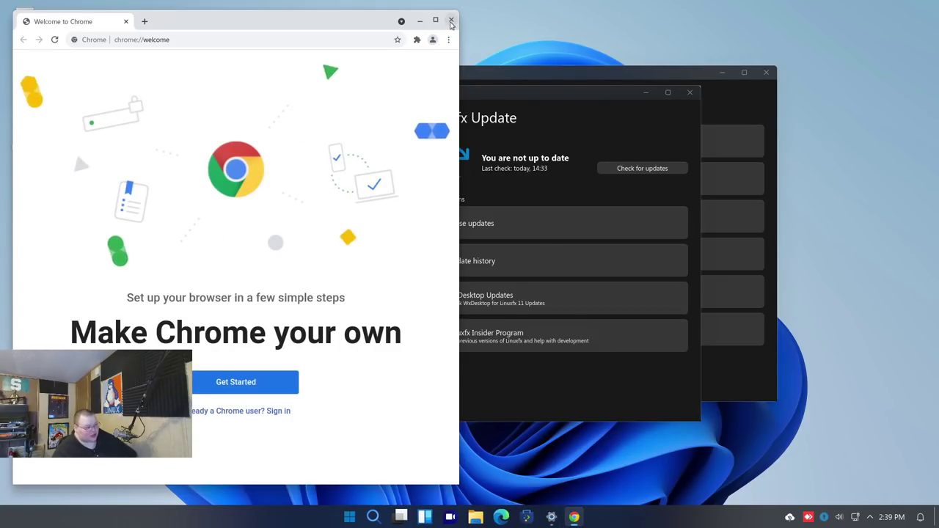
click(451, 22)
click(360, 517)
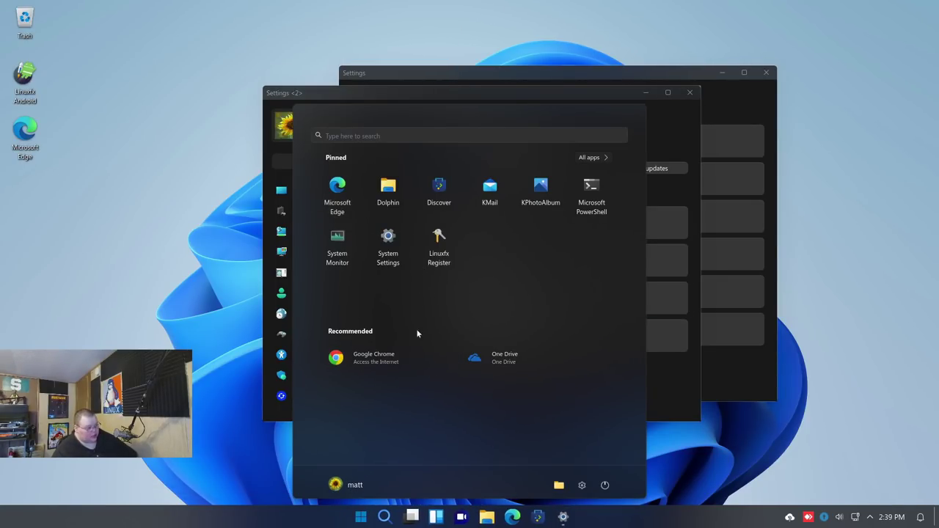
click(591, 157)
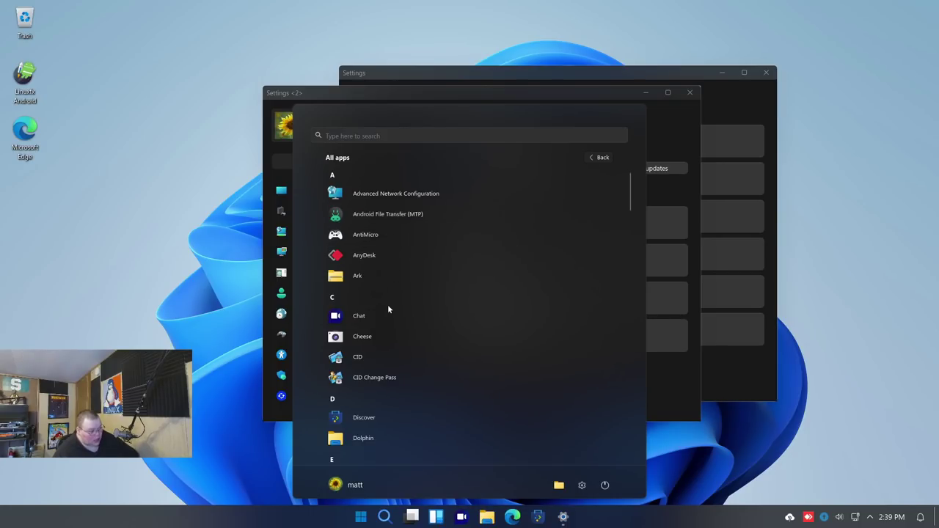
Launch Linuxfx Android from its desktop icon, accepting the virtualization warning and image-list refresh
click(111, 165)
double_click(25, 77)
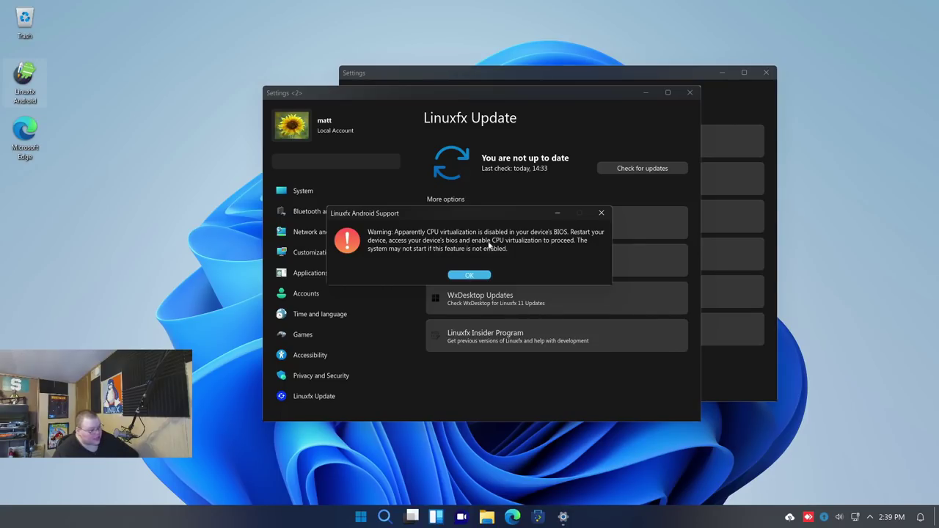
click(469, 274)
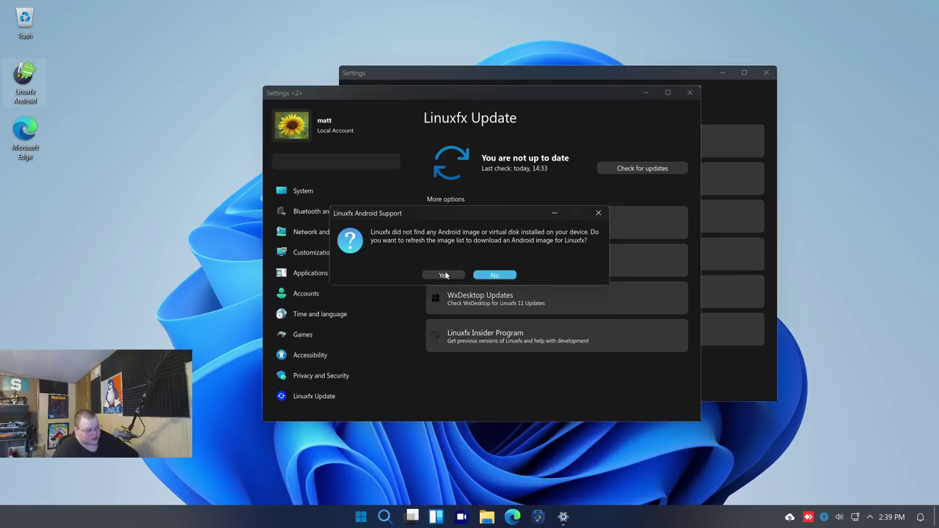
click(443, 275)
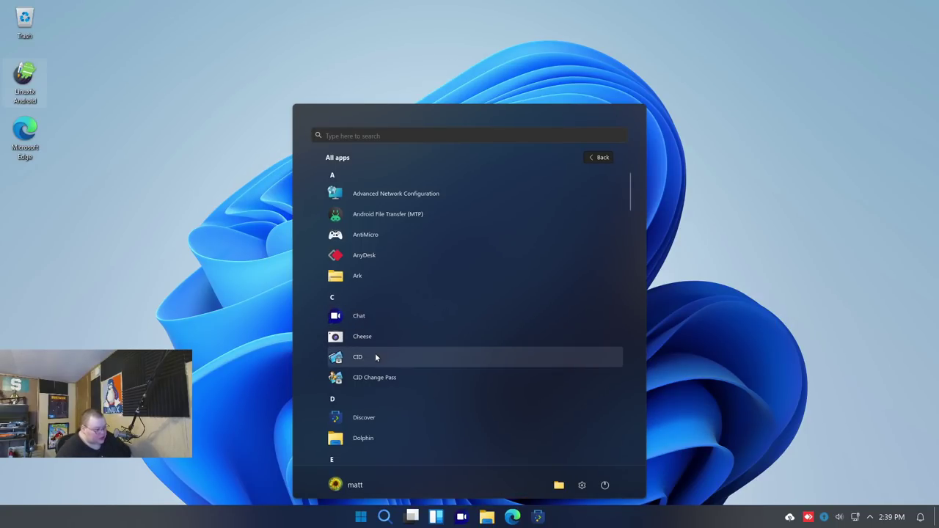
Scroll the All apps list down to Gambas 3 and launch it
scroll(378, 350, down, 2)
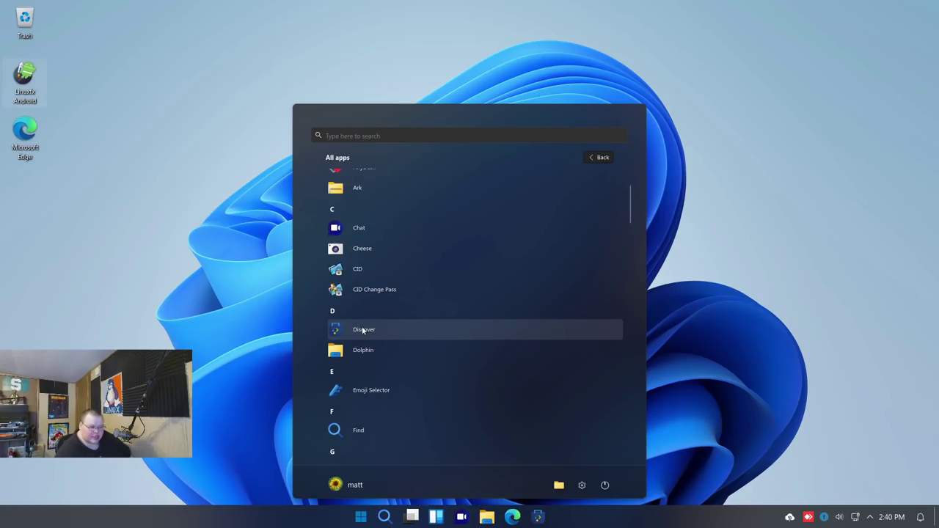
scroll(430, 455, down, 1)
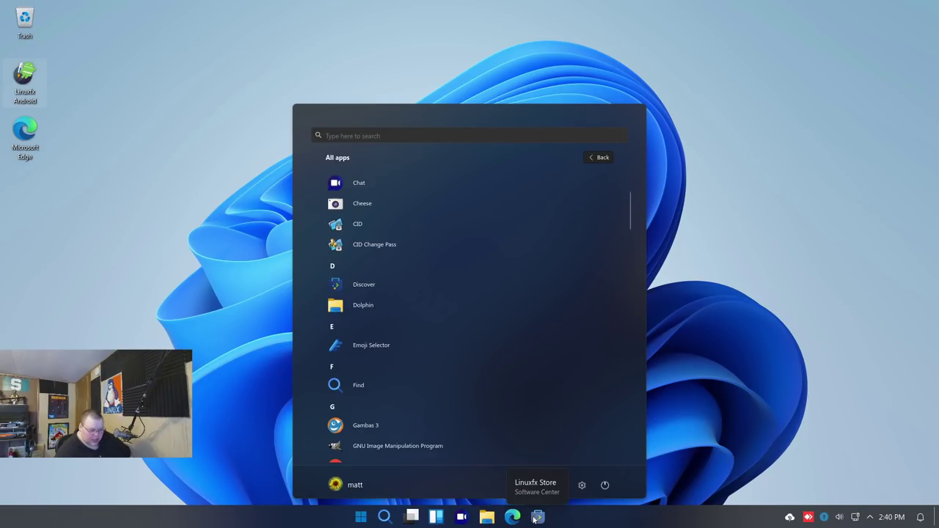
scroll(440, 344, down, 1)
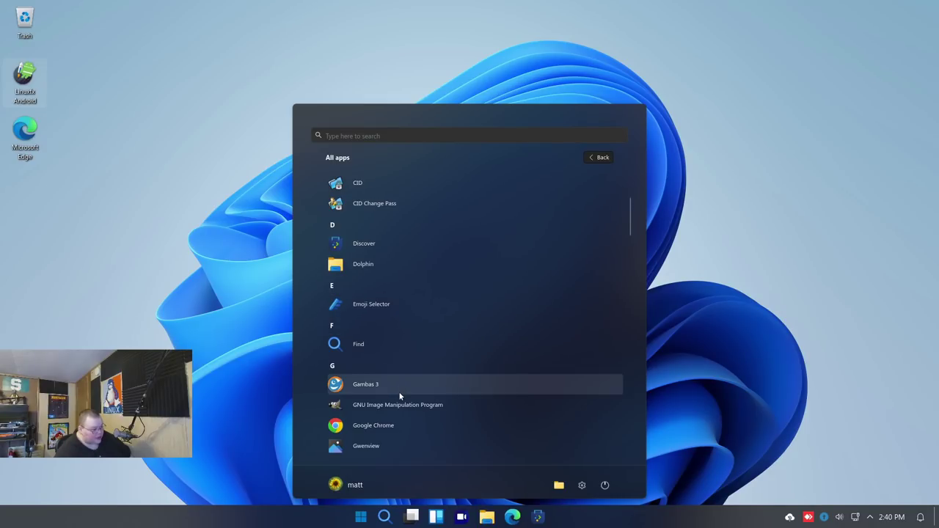
click(372, 387)
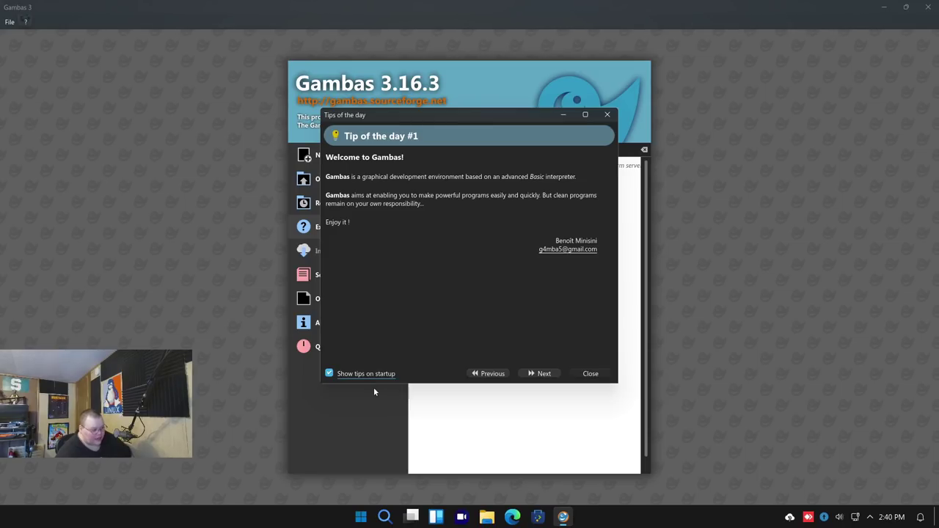
Close Gambas 3, launch Hugin Calibrate Lens, dismiss its assertion error, and close it
click(546, 374)
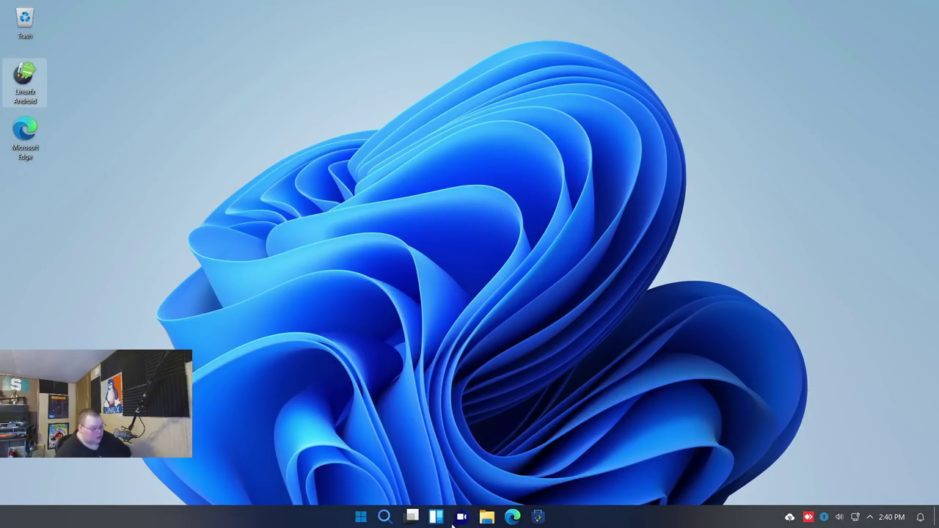
click(360, 517)
scroll(494, 378, down, 5)
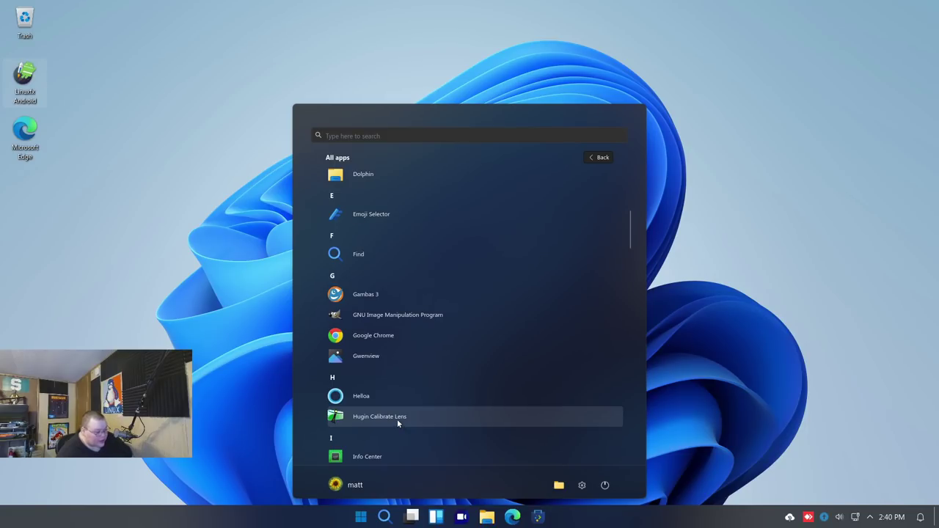
click(397, 419)
click(633, 258)
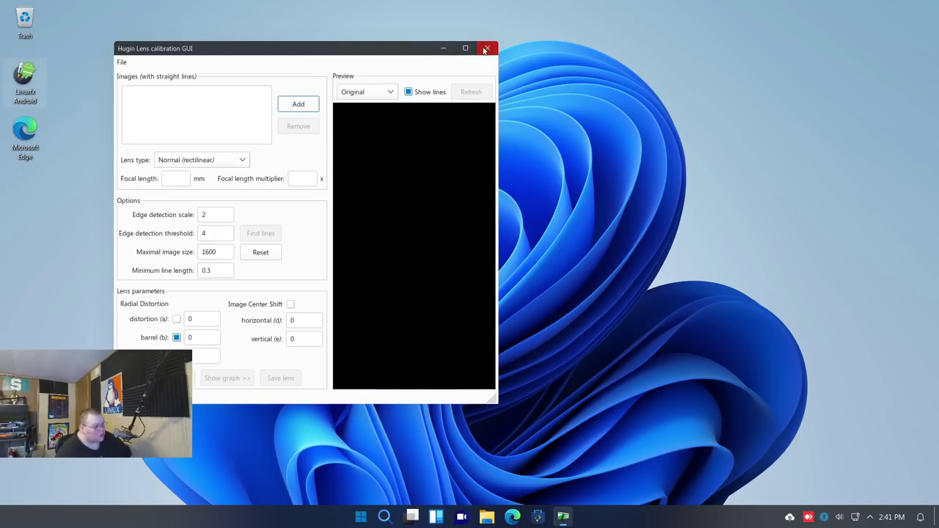
click(484, 45)
Scroll the All apps list down to the L–M entries and launch Linuxfx Device Manager
click(360, 517)
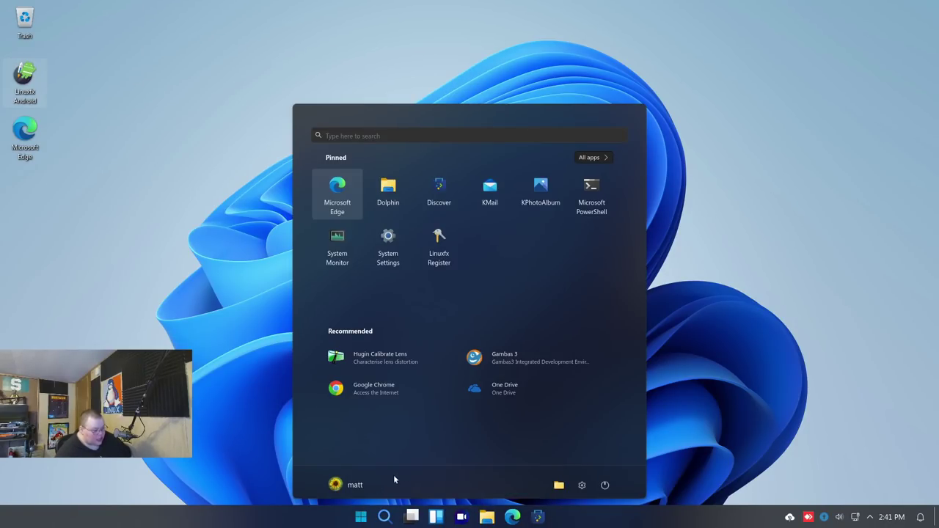
click(591, 157)
scroll(528, 419, down, 3)
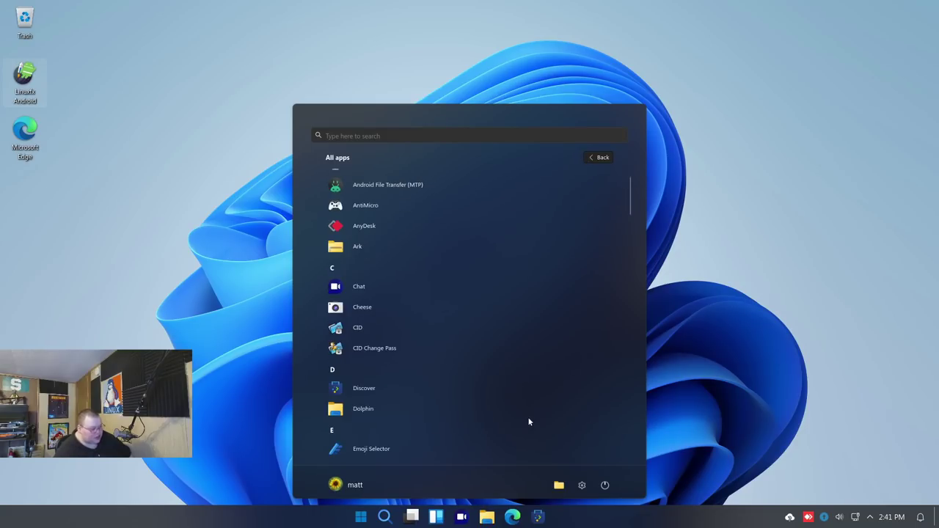
scroll(528, 422, down, 5)
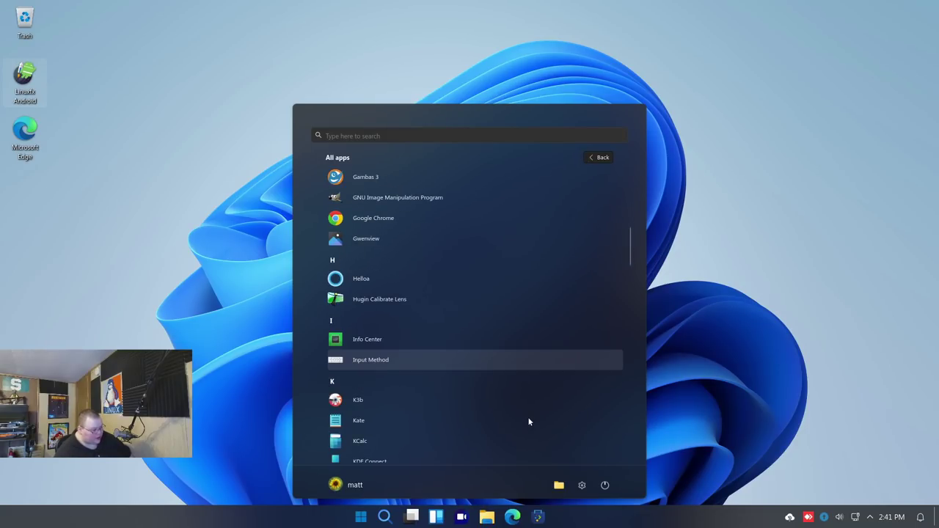
scroll(529, 422, down, 2)
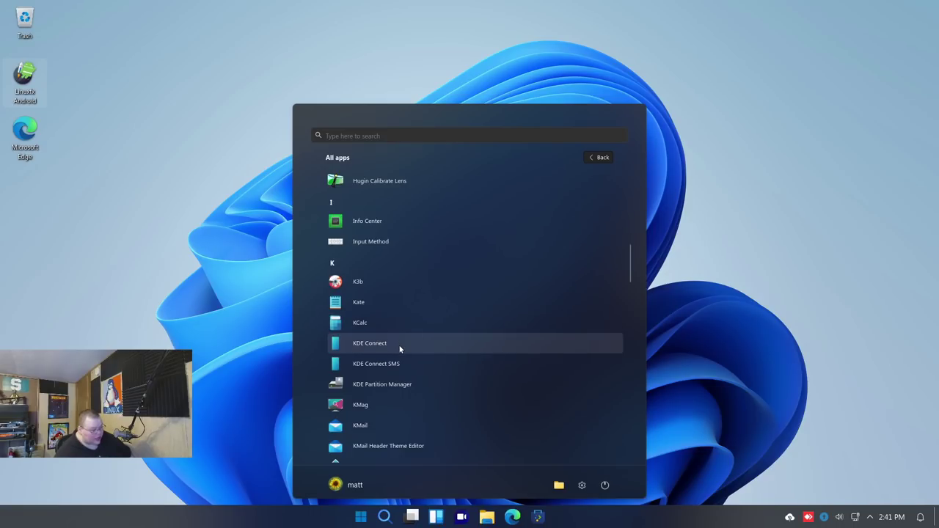
scroll(398, 344, down, 2)
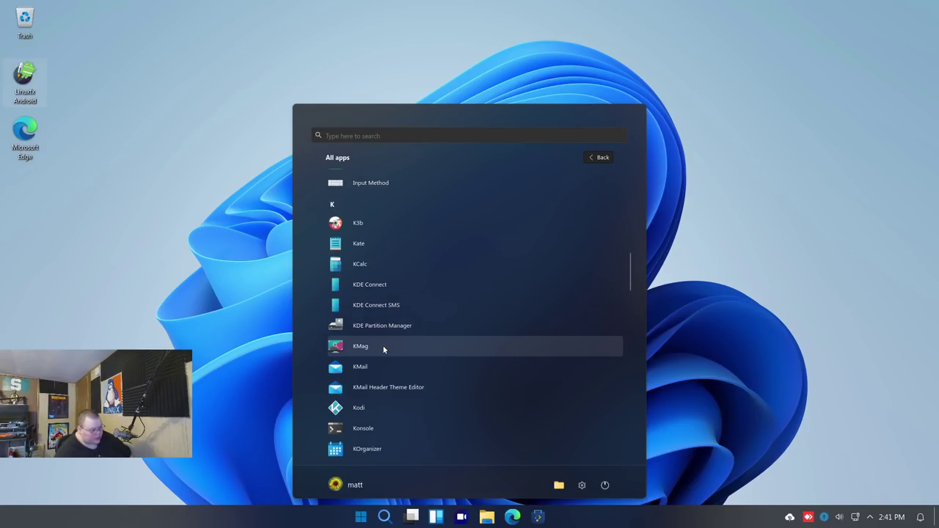
scroll(375, 371, down, 1)
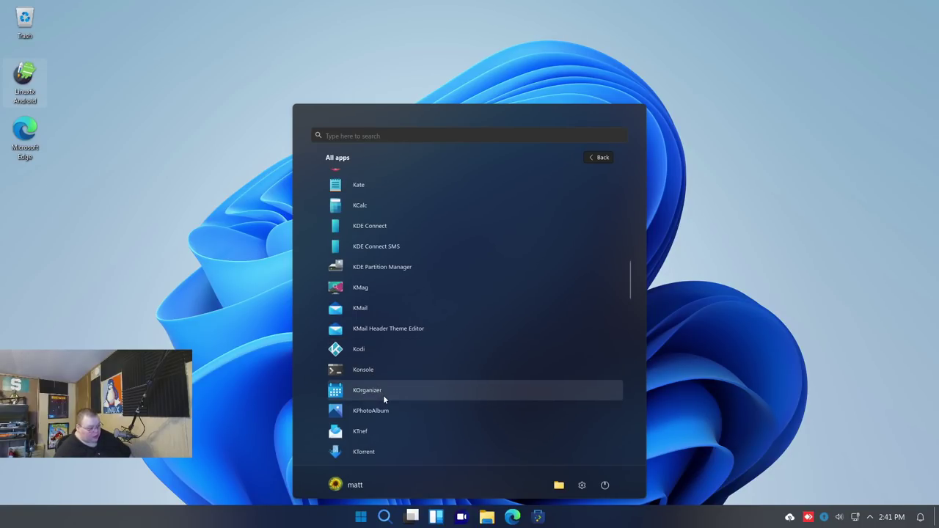
scroll(391, 412, down, 2)
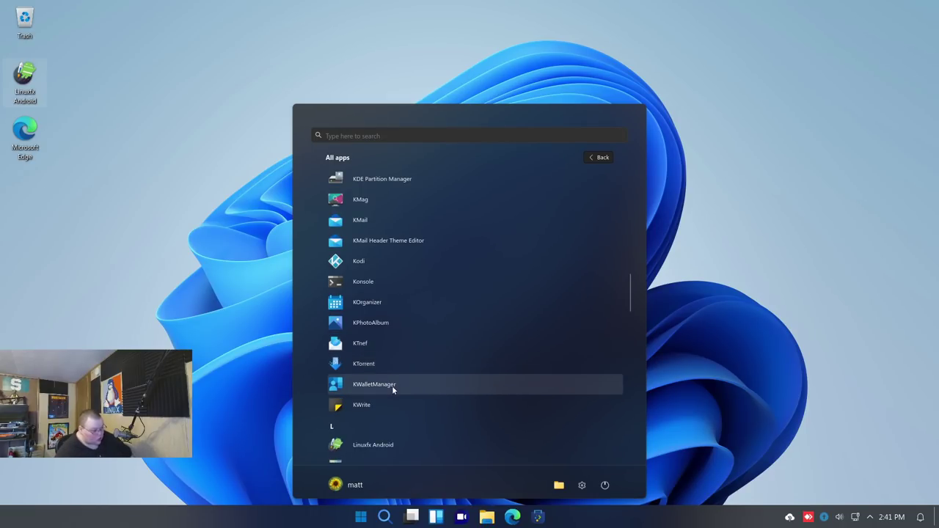
scroll(392, 402, down, 2)
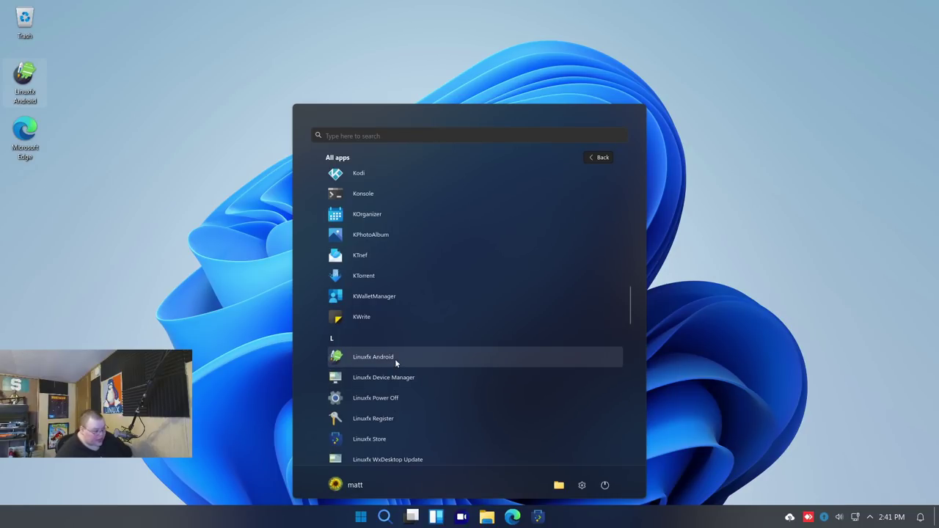
click(405, 377)
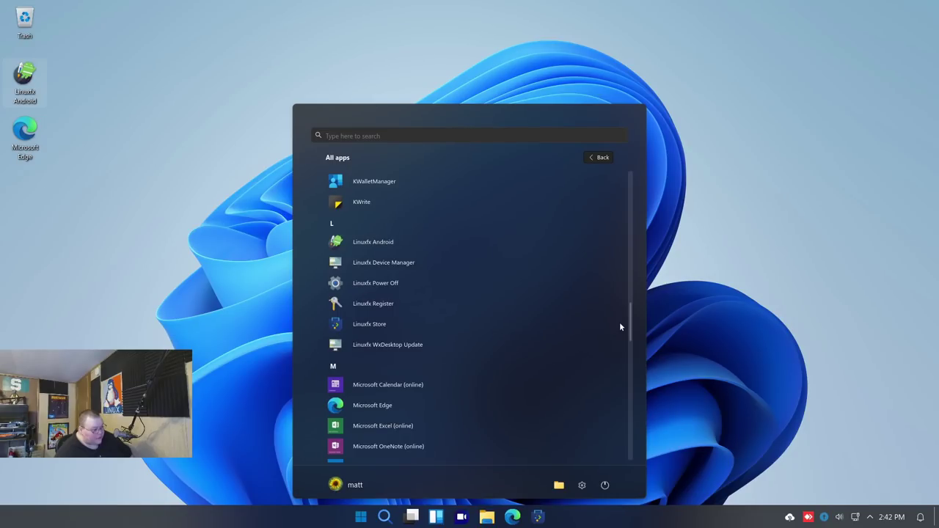
Launch Linuxfx Register, dismiss its product key dialog, then open Discover from All apps
click(391, 305)
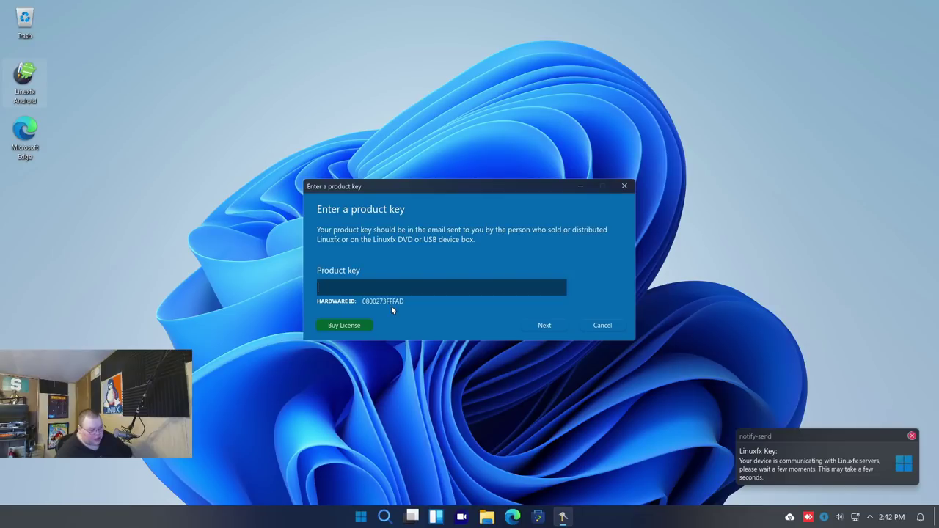
click(626, 186)
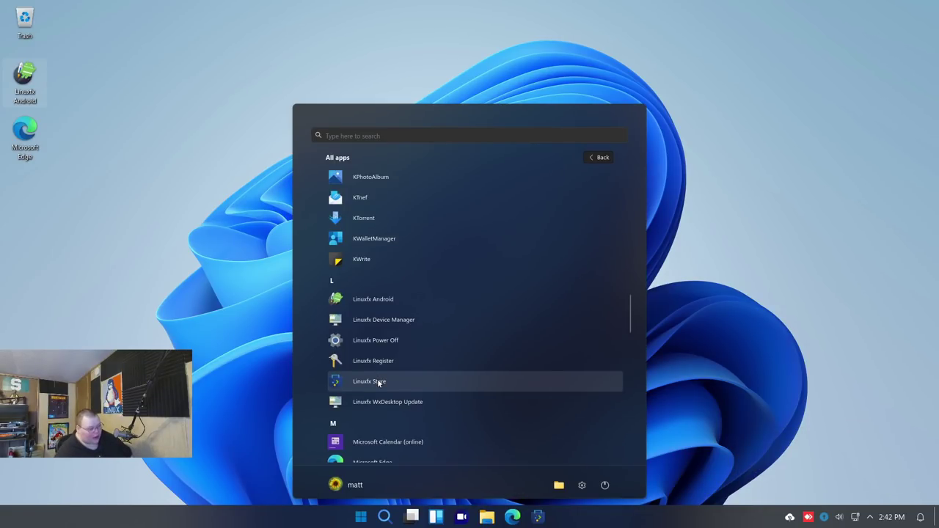
scroll(377, 381, up, 10)
scroll(378, 379, up, 3)
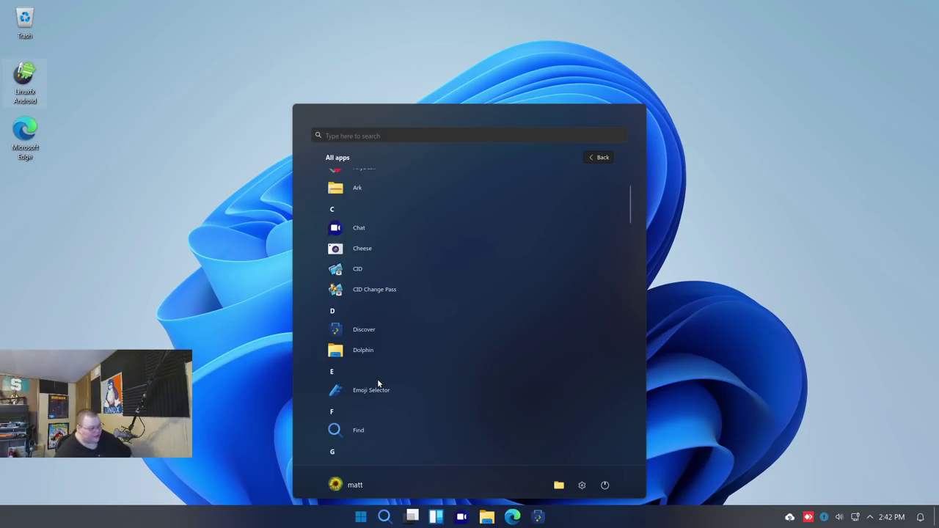
click(383, 330)
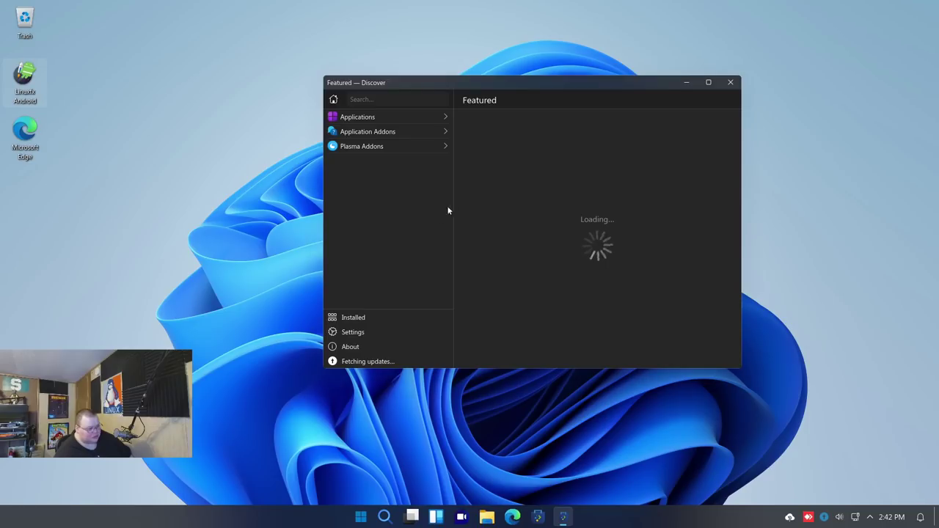
Close Discover and launch Microsoft Excel (online) from the M section of All apps
click(728, 83)
click(360, 517)
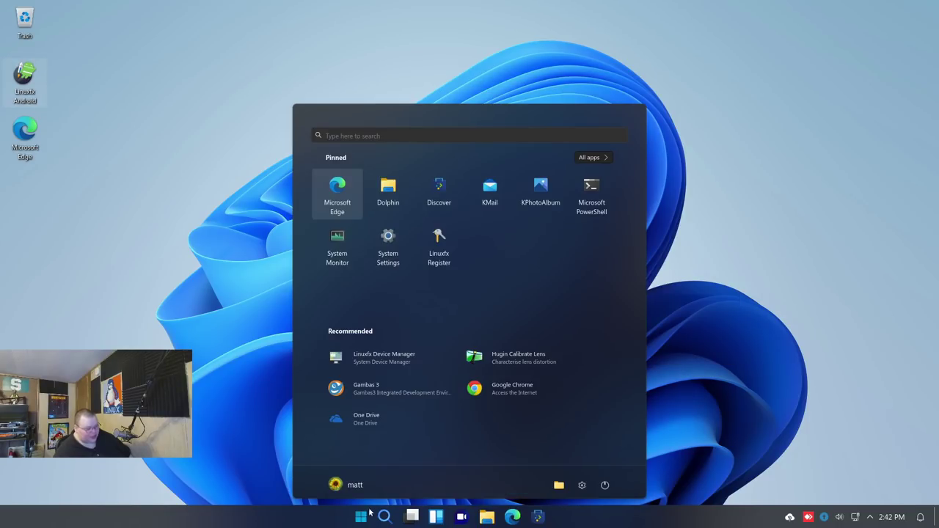
click(597, 157)
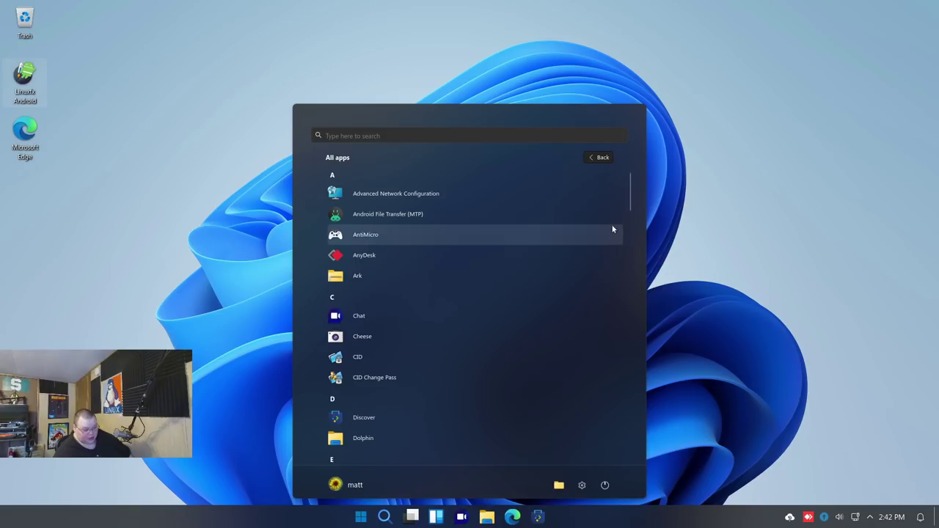
drag(630, 189, 628, 310)
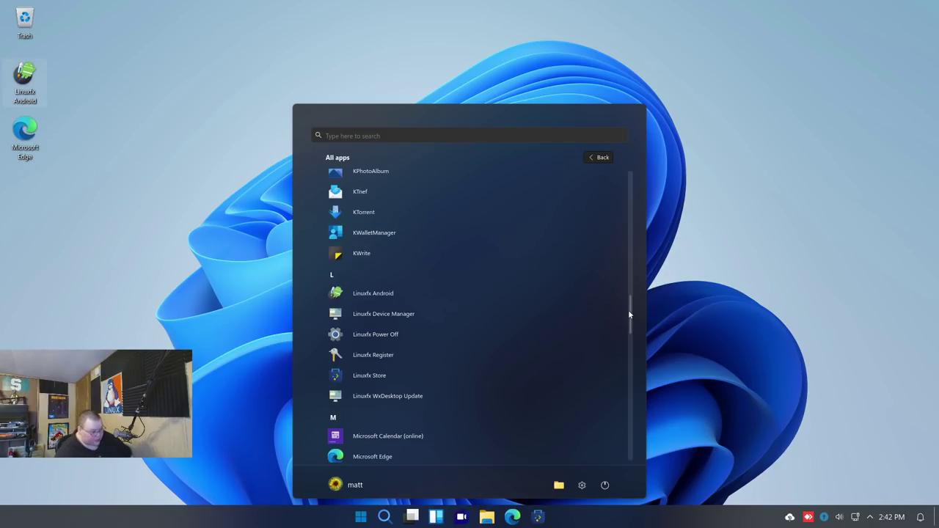
scroll(402, 400, down, 2)
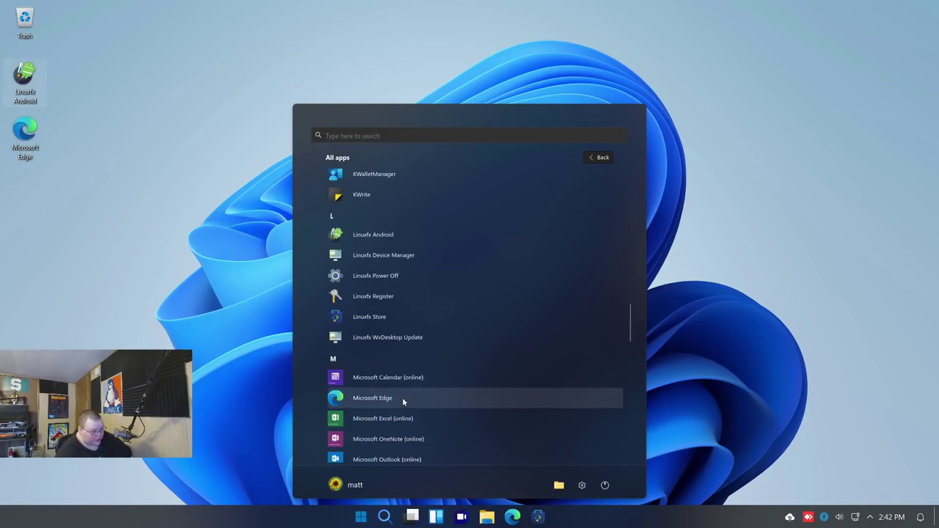
scroll(402, 397, down, 5)
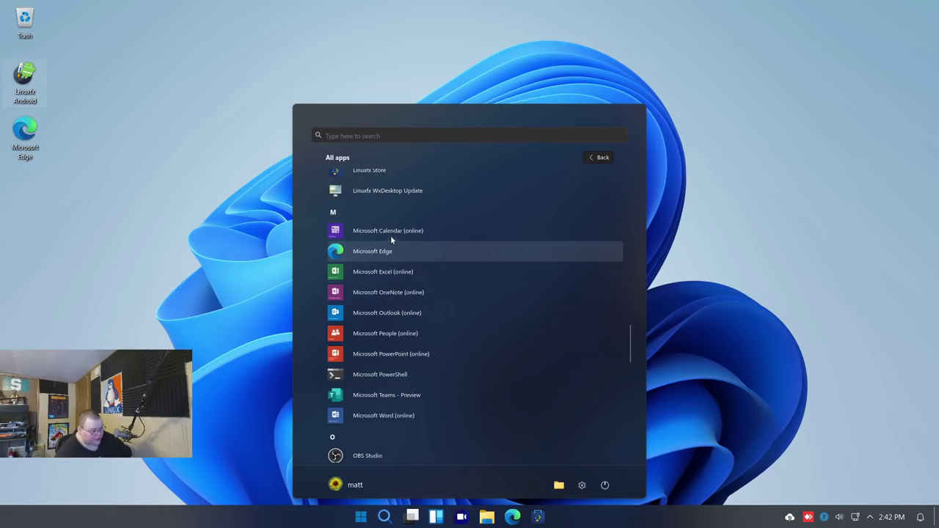
click(388, 273)
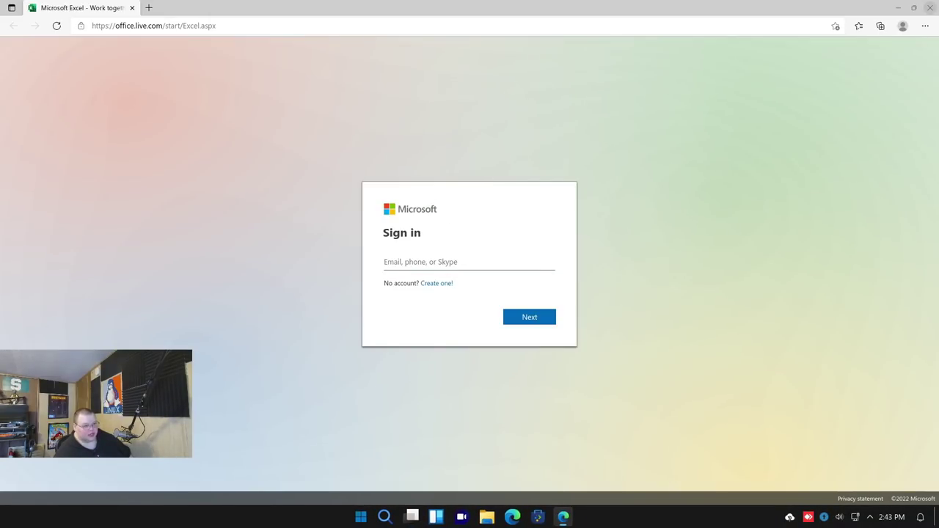
Close the Excel sign-in browser and launch OneDrive Sync from the O section of All apps
click(931, 9)
click(360, 517)
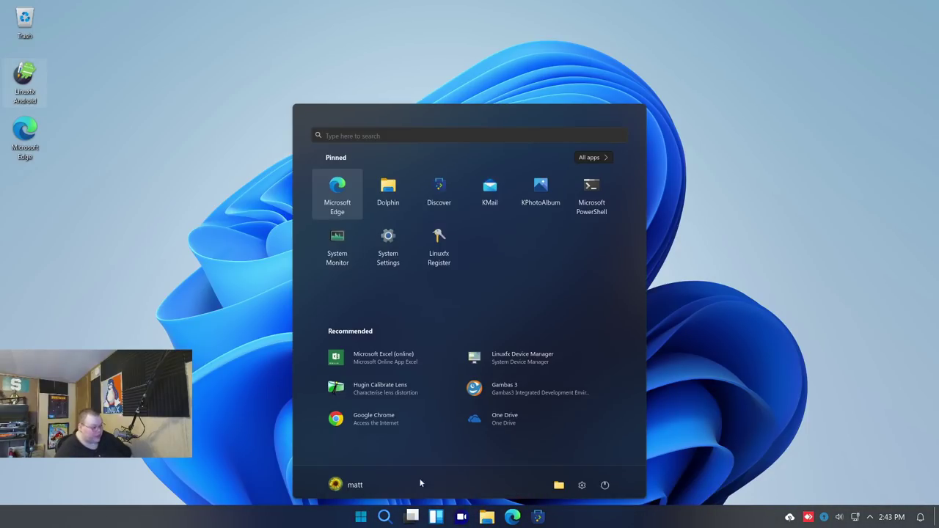
click(601, 156)
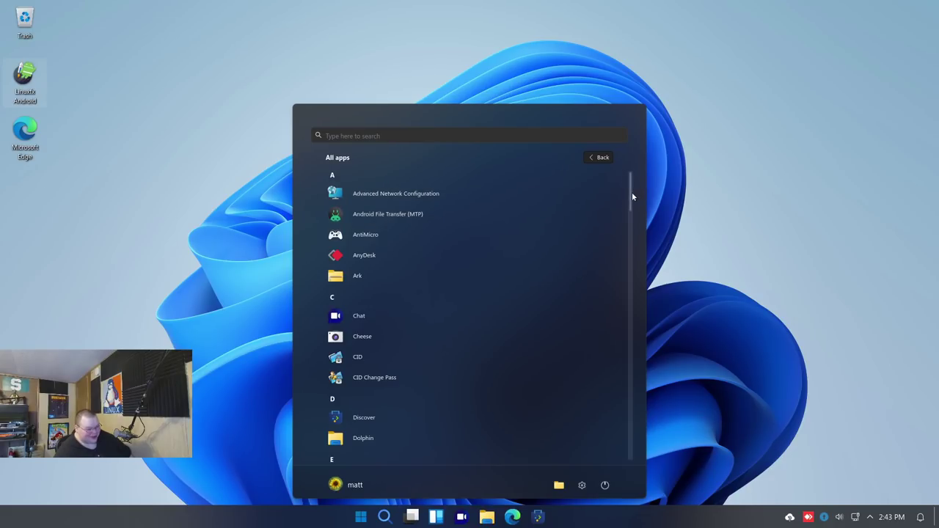
drag(632, 192, 624, 357)
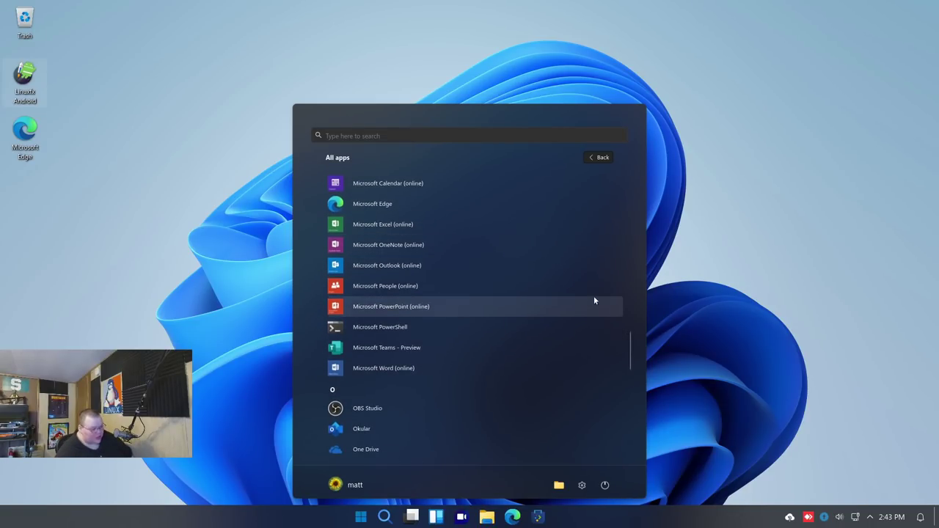
scroll(628, 347, up, 1)
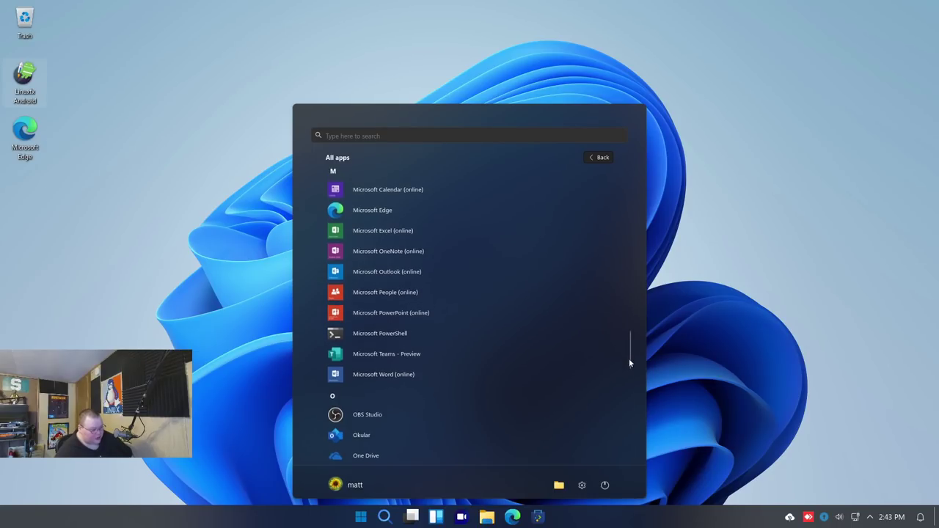
scroll(629, 359, down, 3)
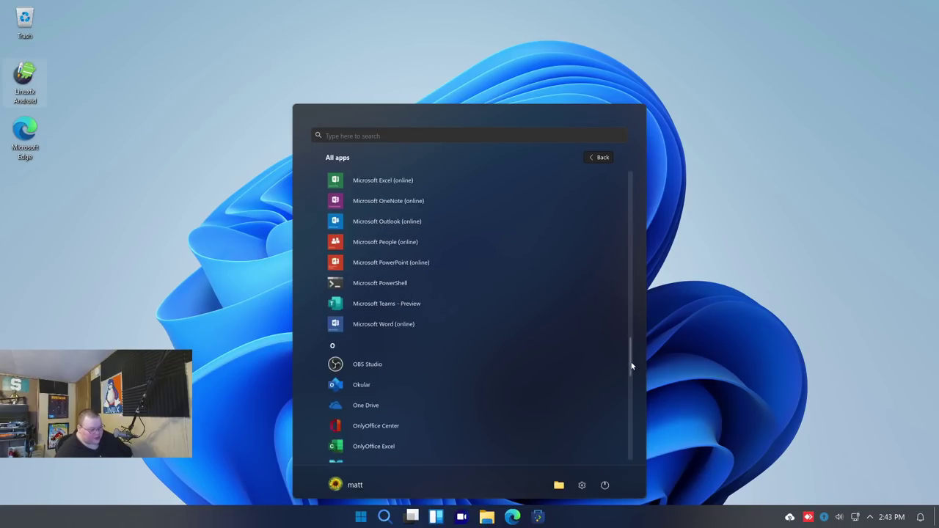
scroll(631, 365, down, 3)
click(389, 344)
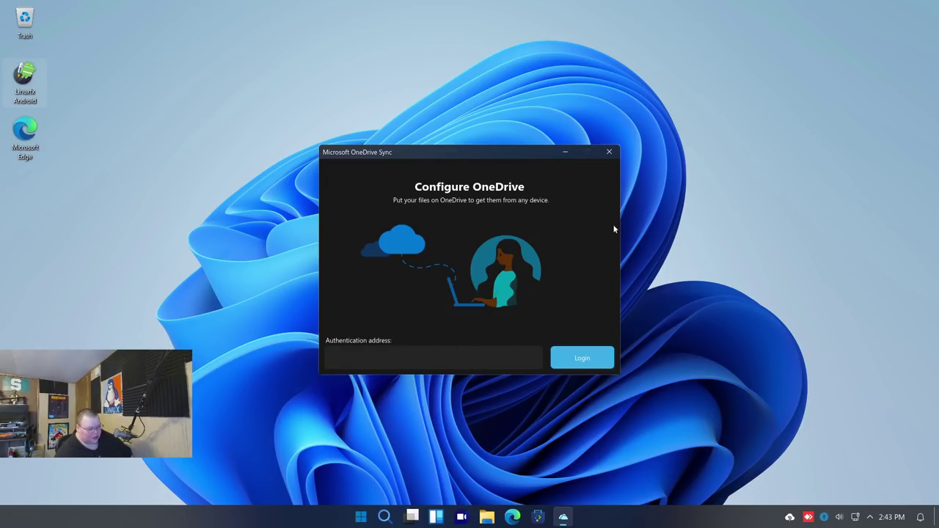
Close the OneDrive setup, open ONLYOFFICE's blank Book1.xlsx spreadsheet, then close the editor
click(608, 153)
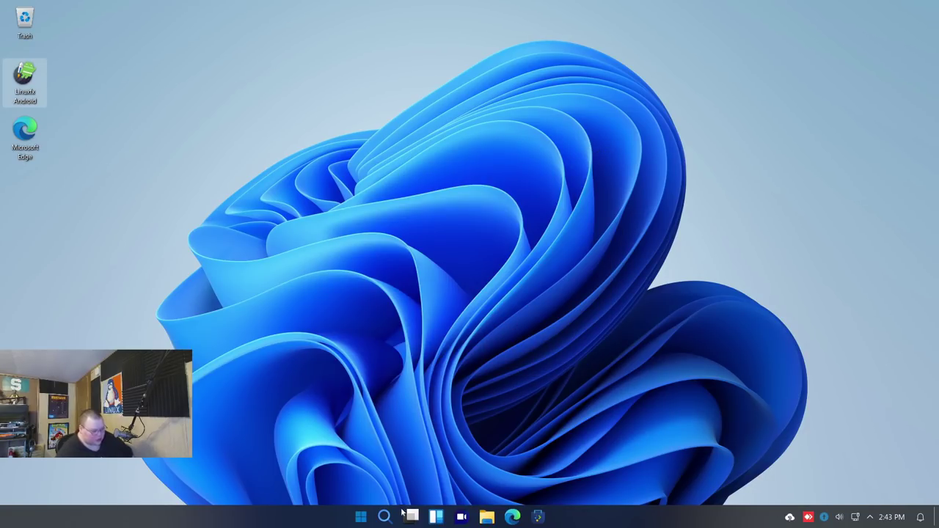
key(super)
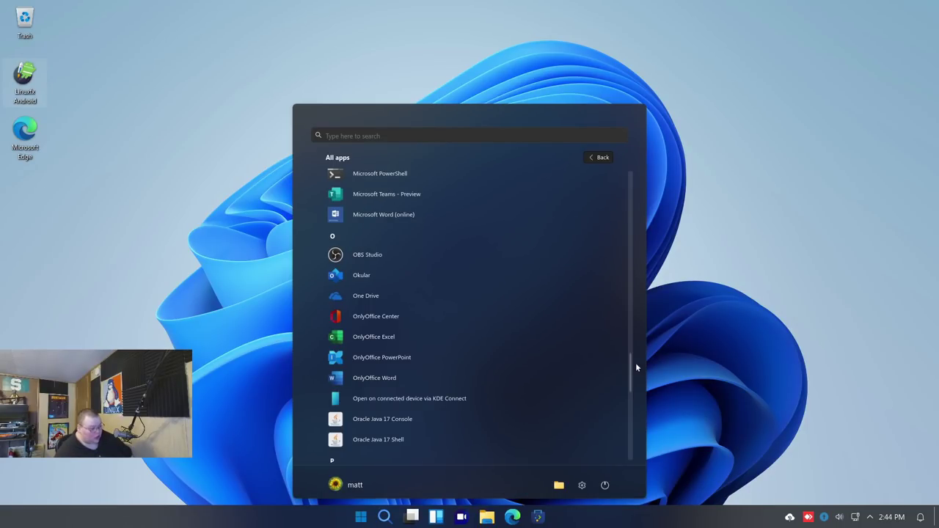
click(395, 339)
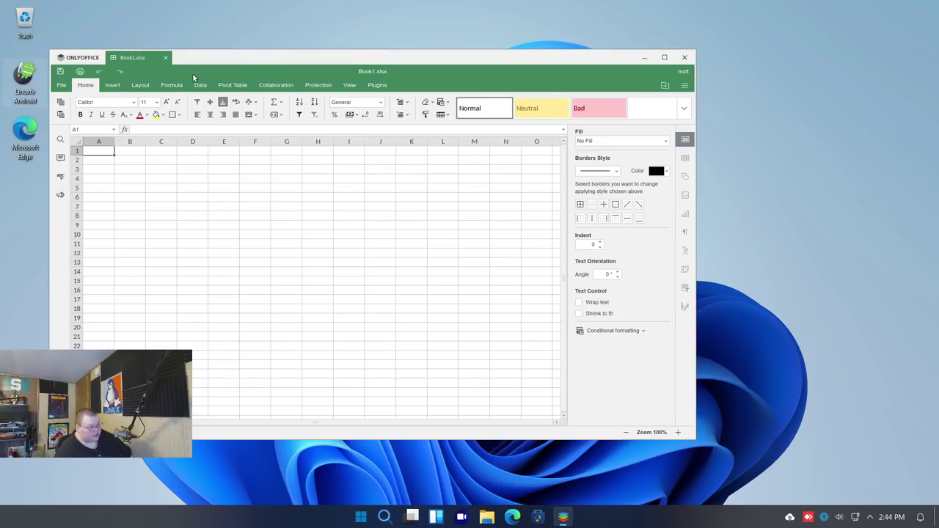
click(684, 57)
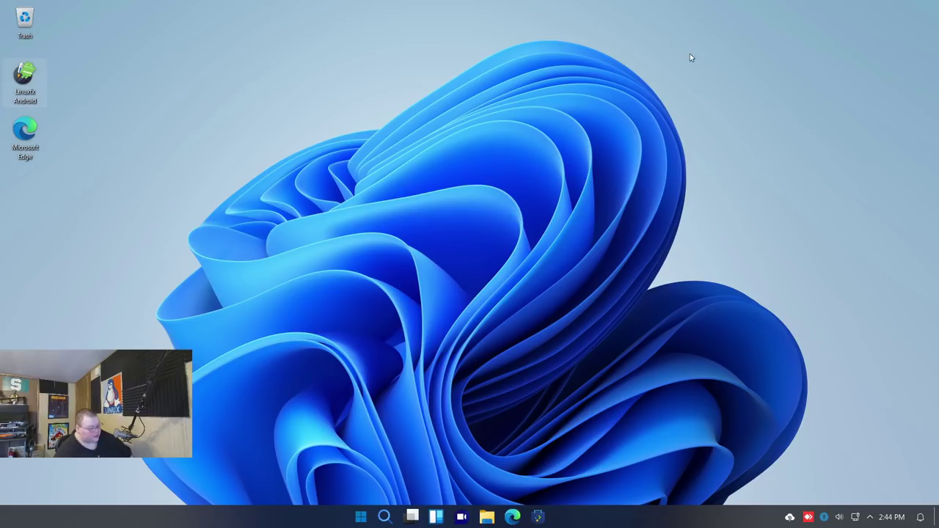
click(361, 516)
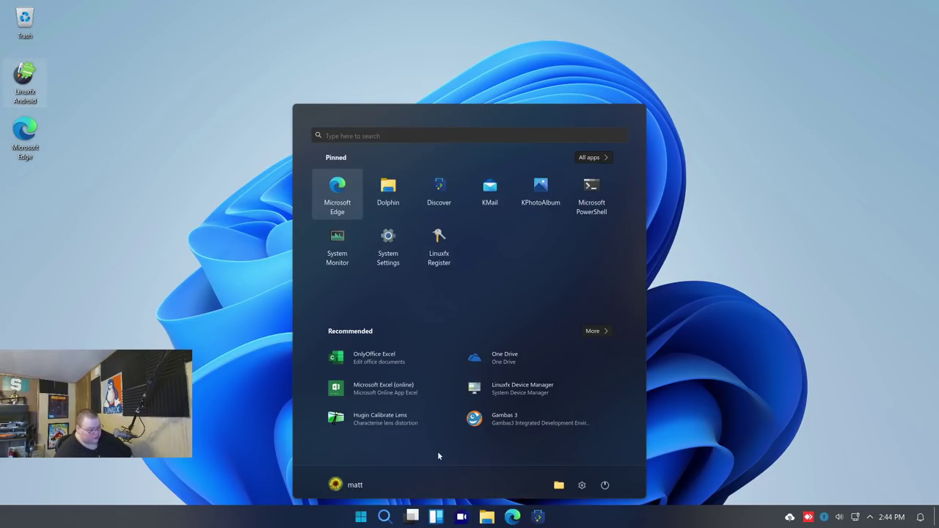
click(584, 157)
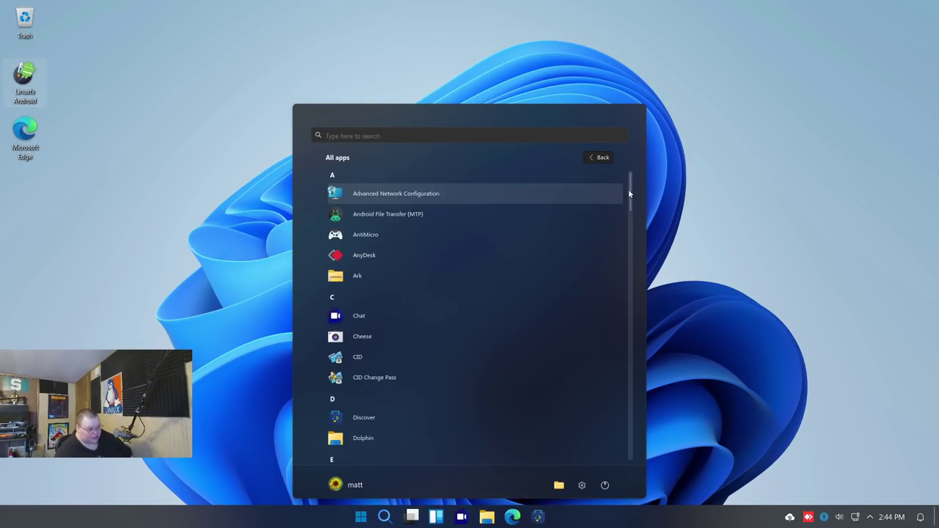
drag(628, 188, 623, 375)
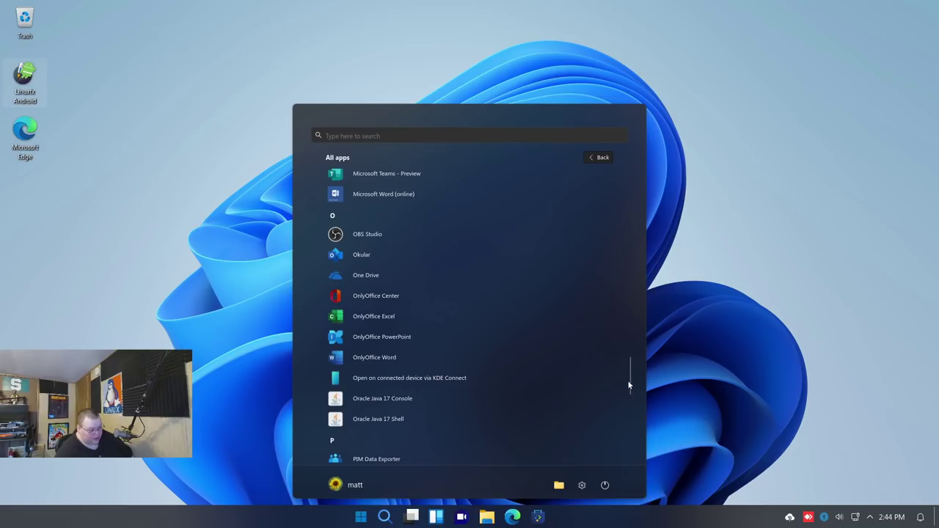
drag(631, 380, 627, 402)
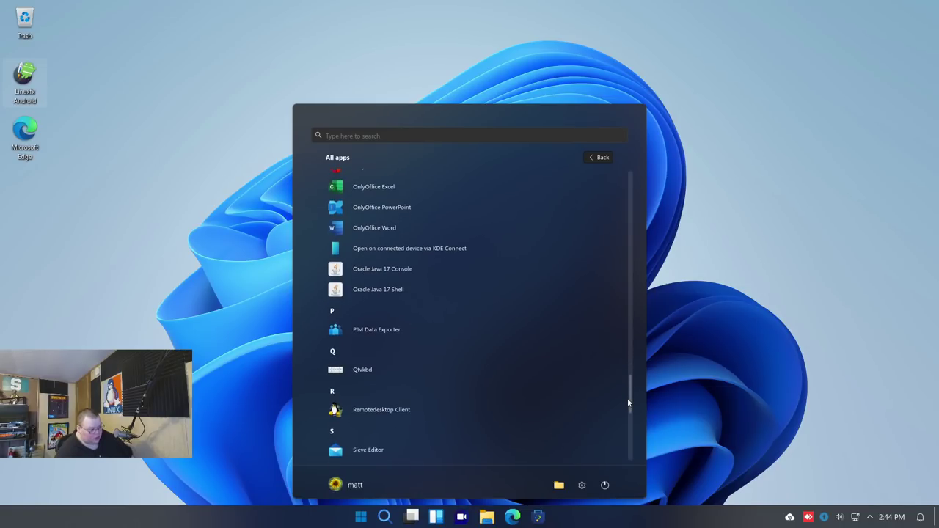
click(370, 371)
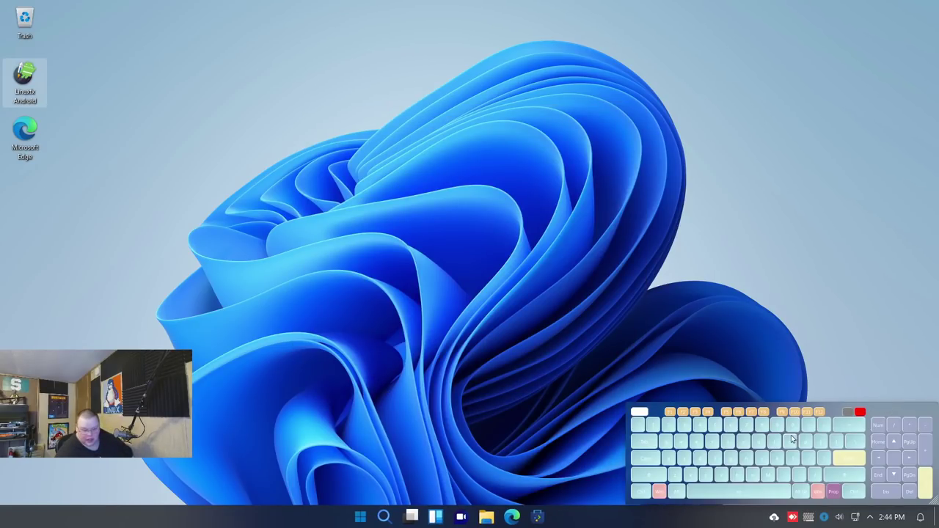
click(859, 411)
key(super)
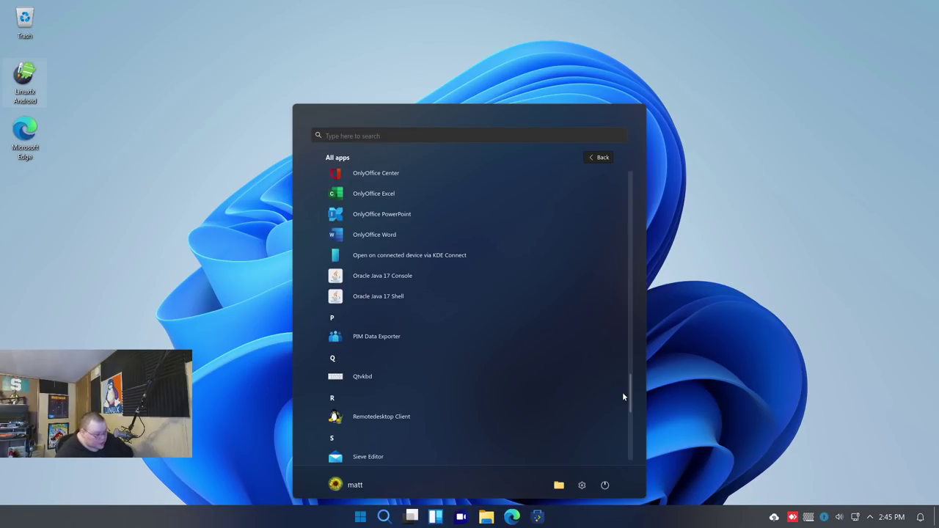
scroll(622, 400, down, 1)
scroll(622, 405, down, 1)
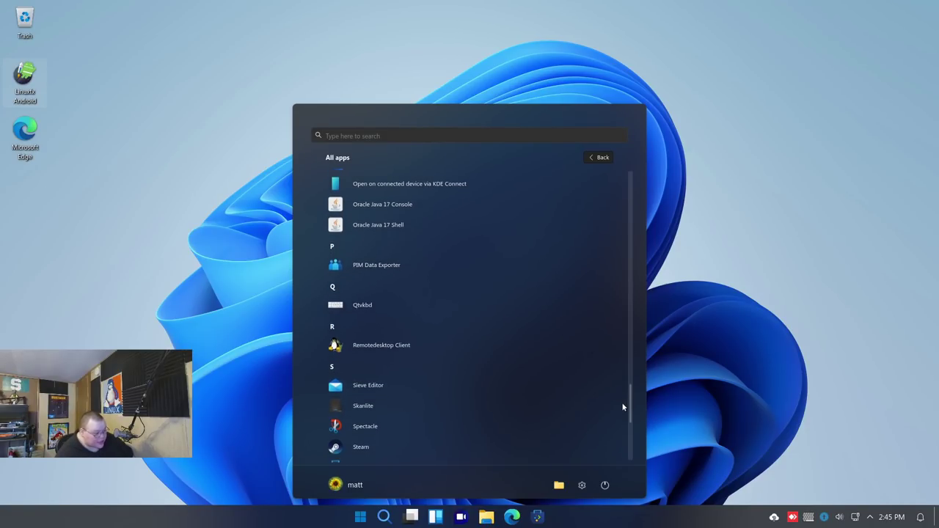
scroll(623, 408, down, 1)
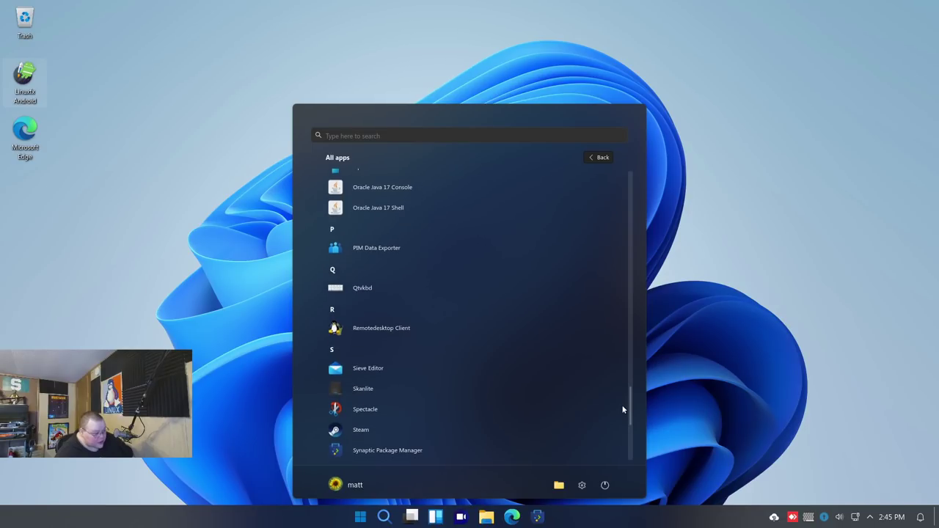
scroll(621, 410, down, 1)
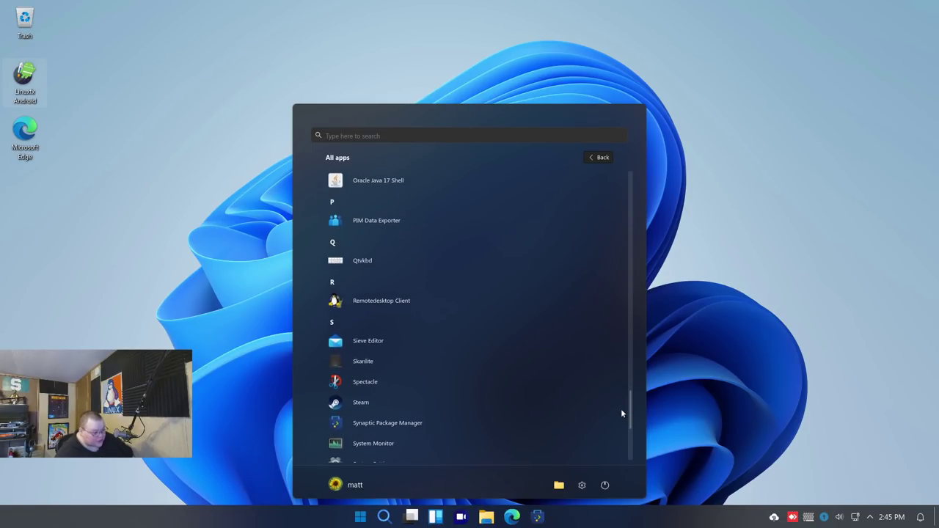
scroll(621, 415, down, 2)
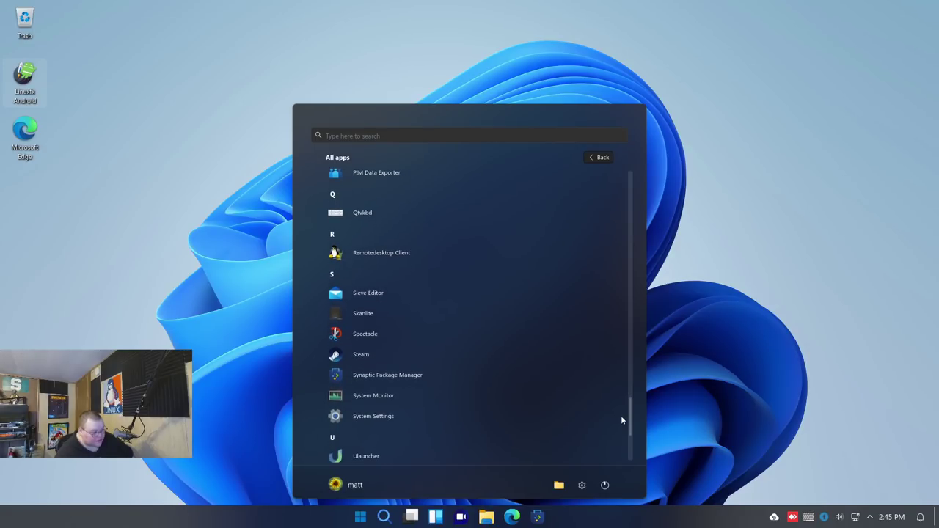
scroll(621, 421, down, 1)
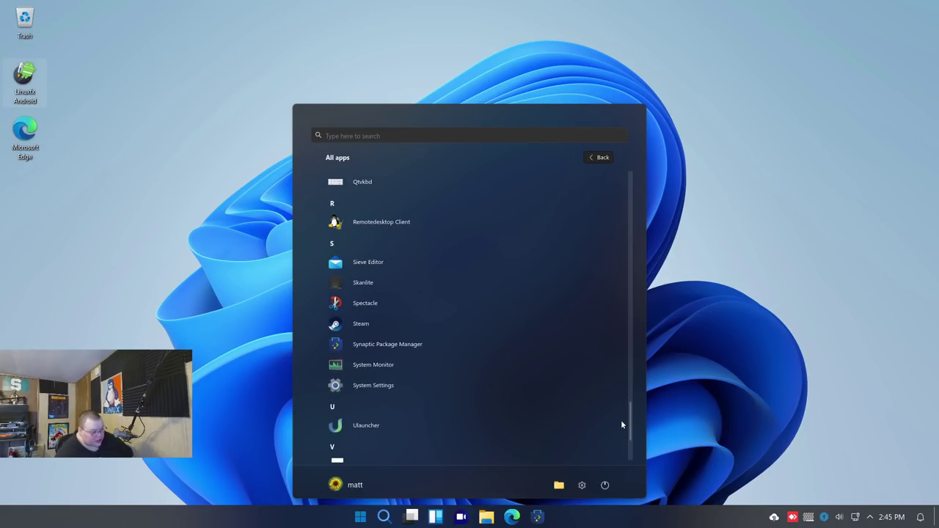
scroll(621, 426, down, 3)
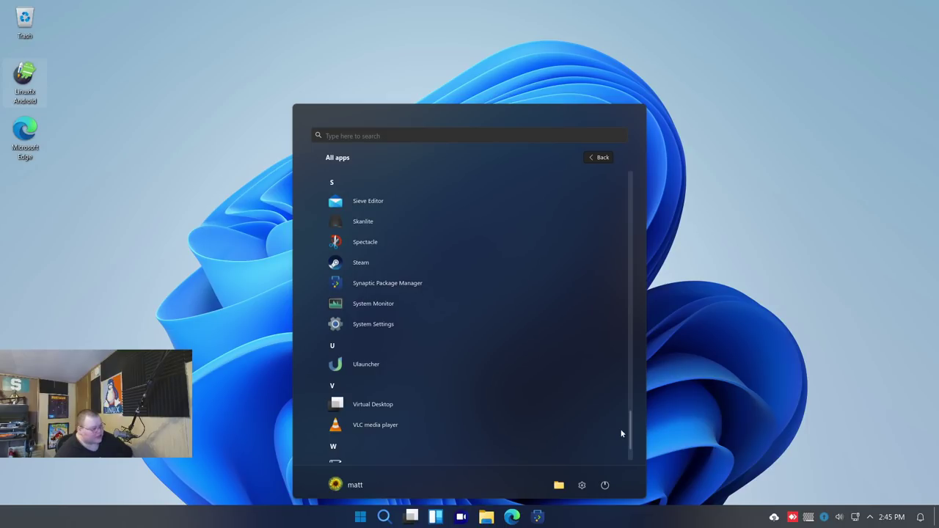
scroll(621, 434, down, 3)
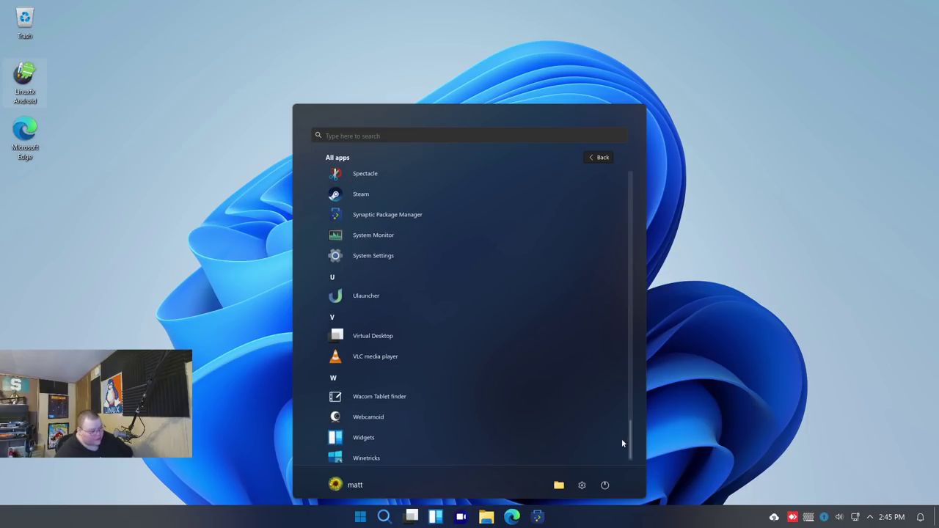
scroll(620, 441, down, 1)
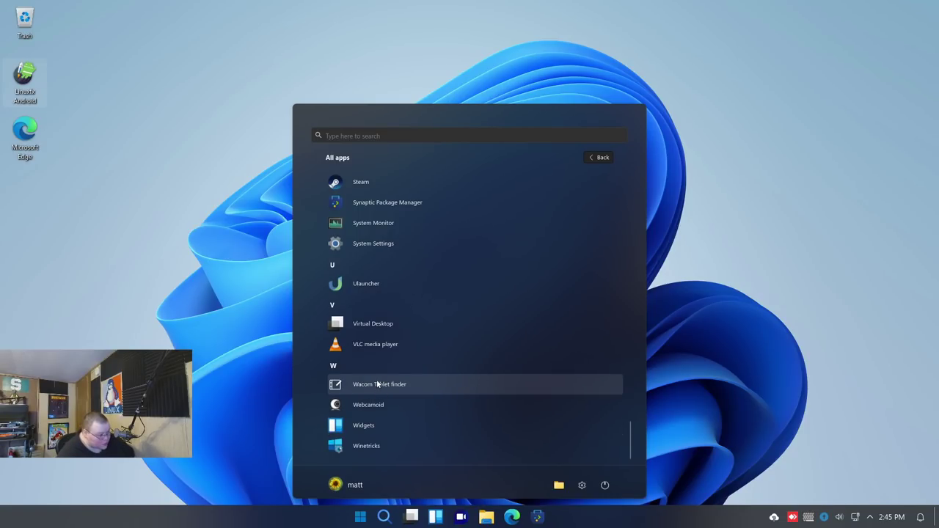
scroll(378, 447, down, 1)
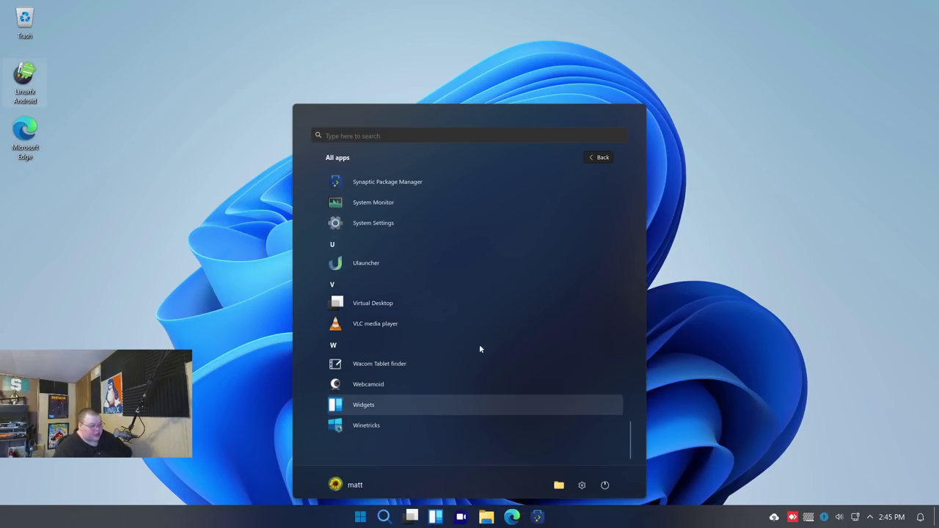
click(678, 305)
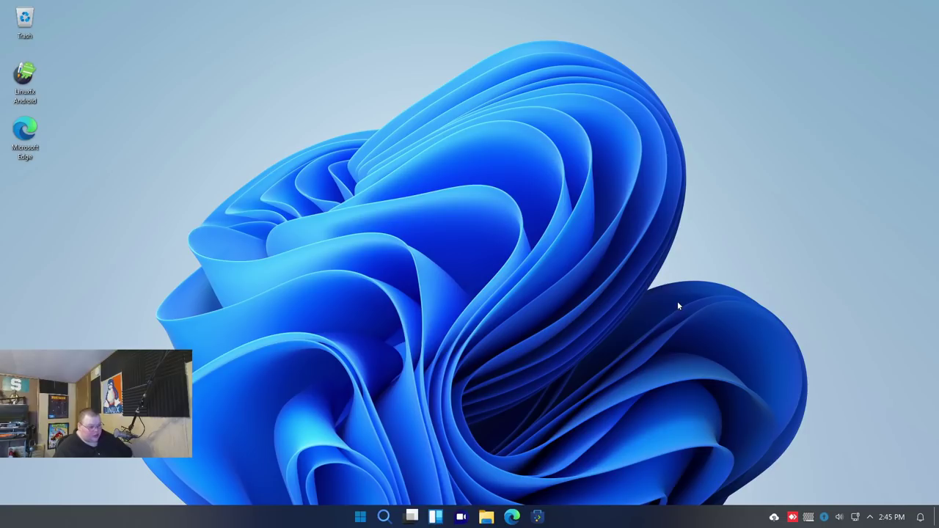
click(360, 516)
text(terminal)
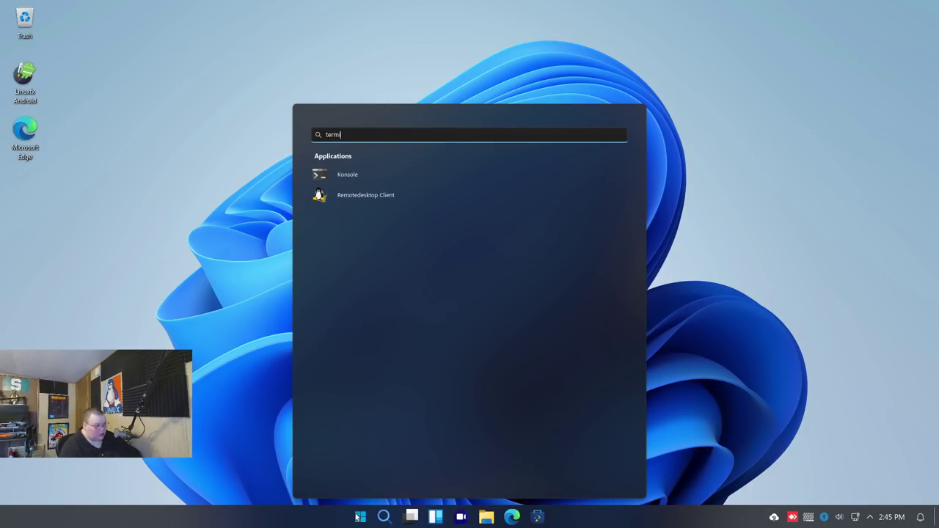
click(351, 173)
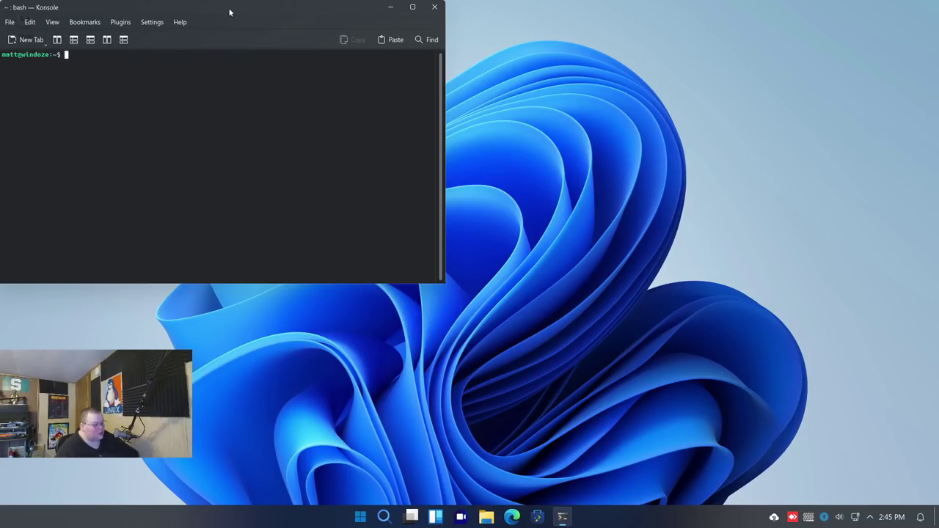
drag(228, 7, 461, 68)
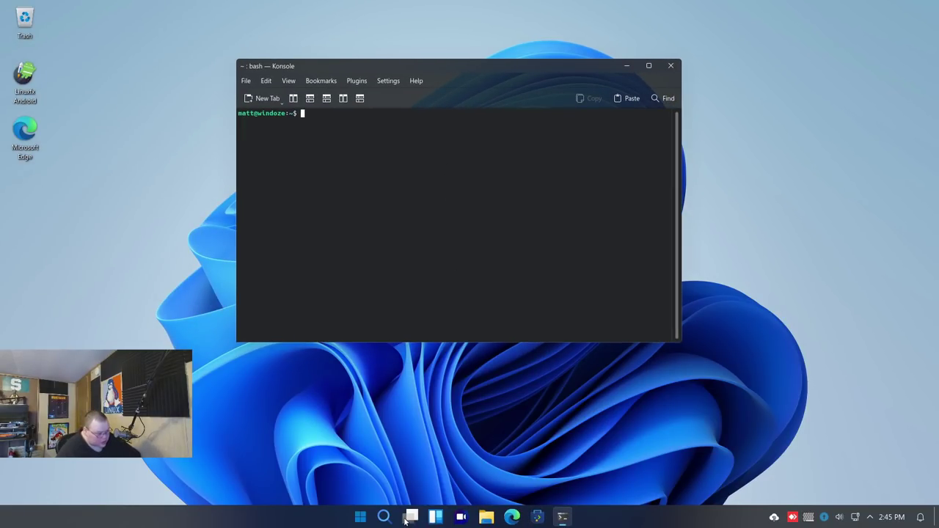
click(359, 517)
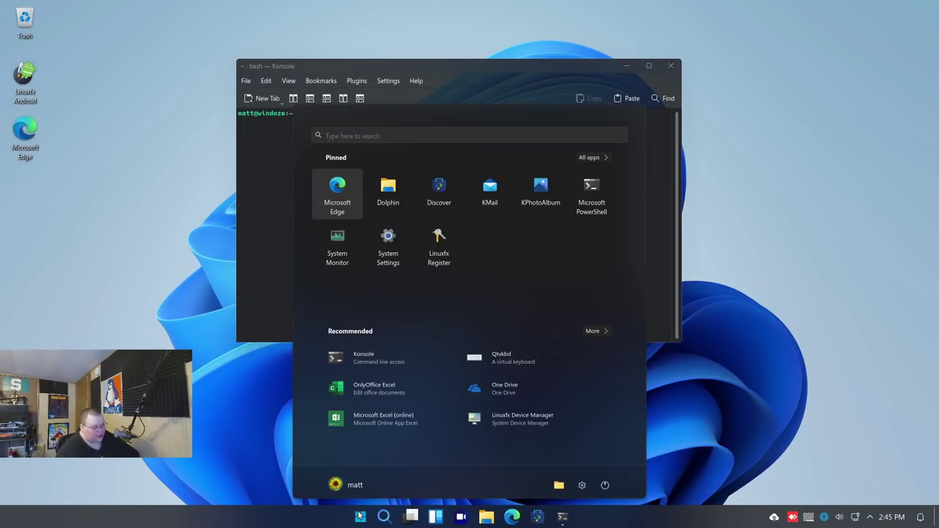
text(powershe)
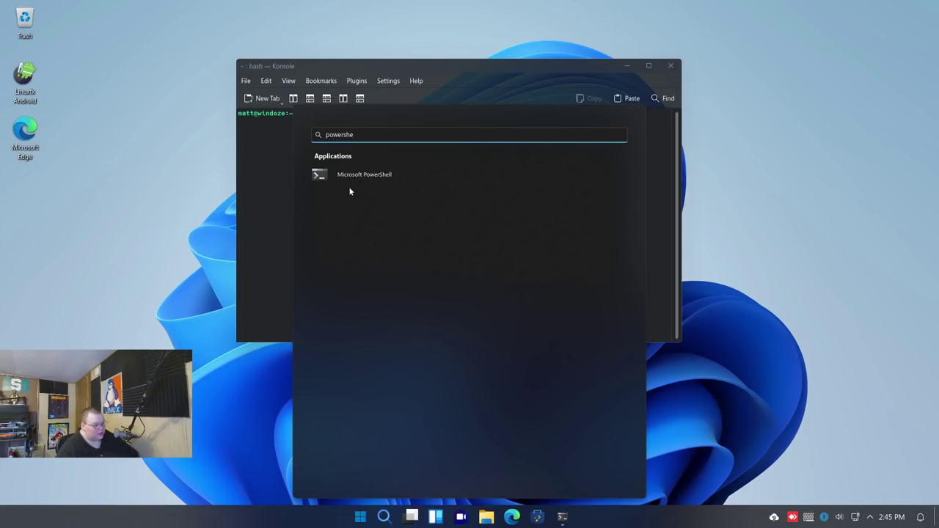
click(356, 174)
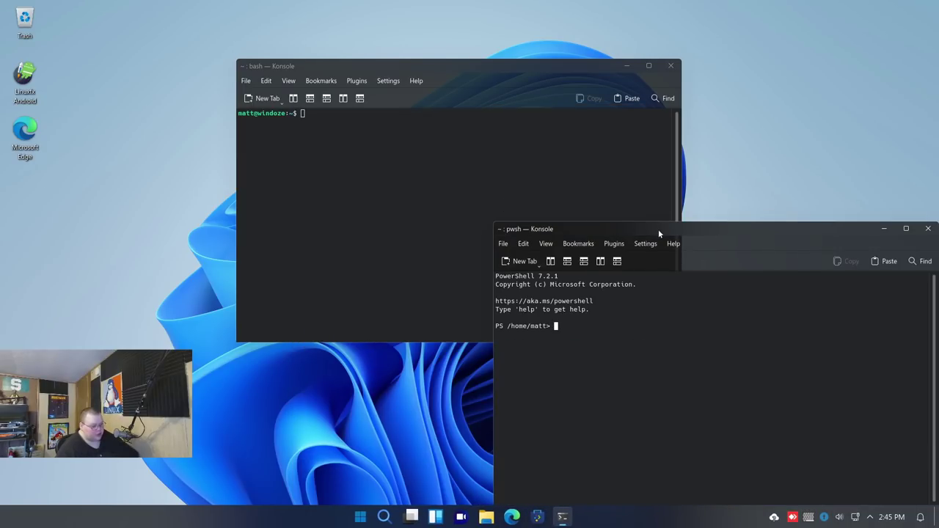
drag(690, 234, 524, 149)
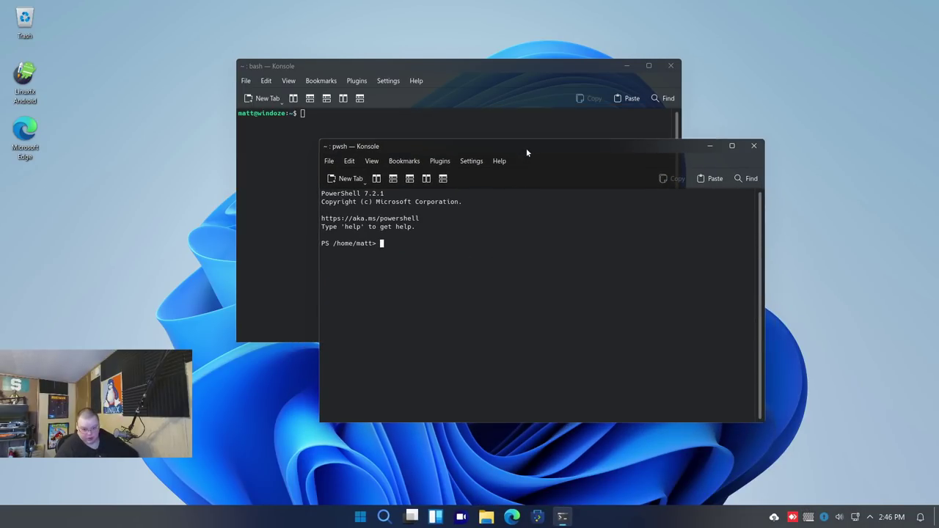
click(751, 146)
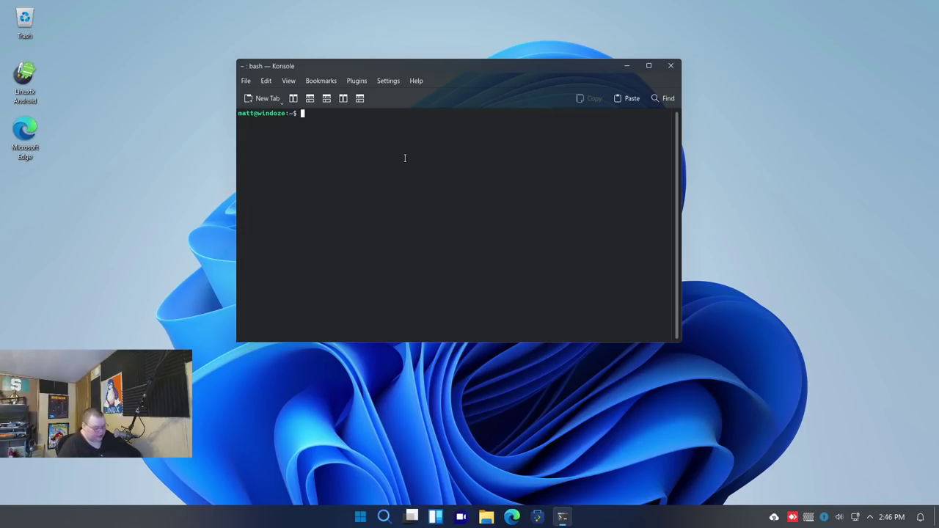
Run the apt update command, clear the screen, and run neofetch for system information
key(Return)
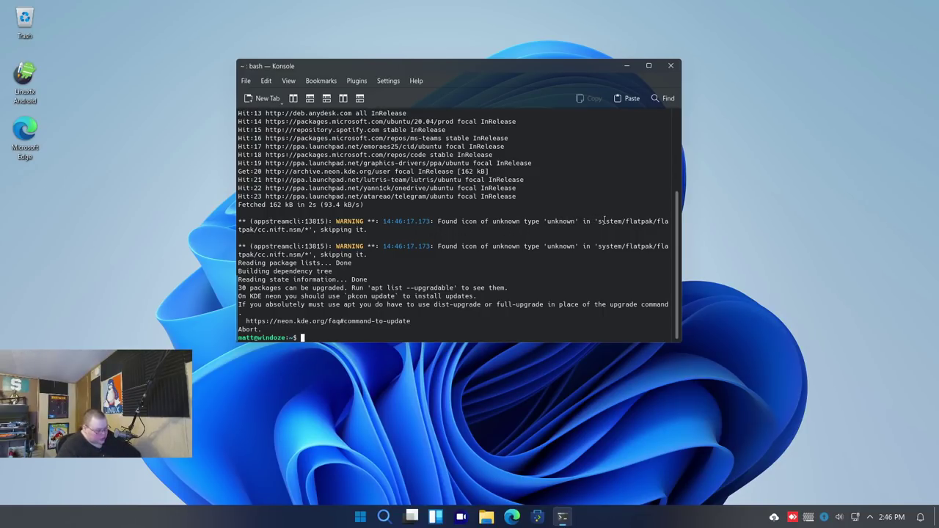
key(ctrl+l)
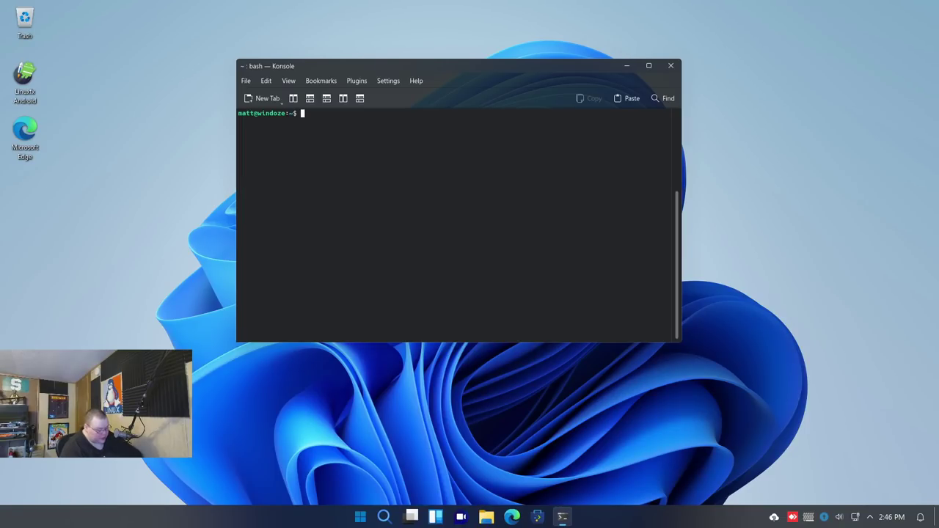
text(neofetch)
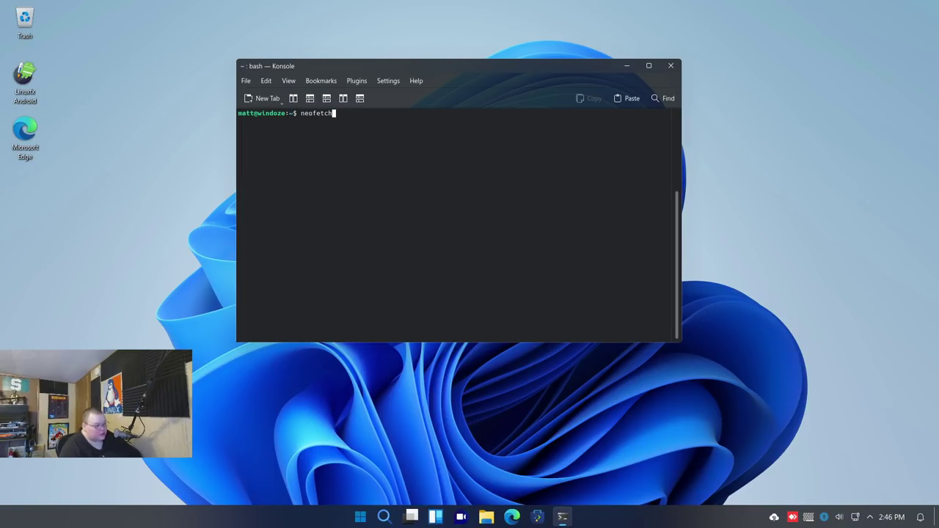
key(Return)
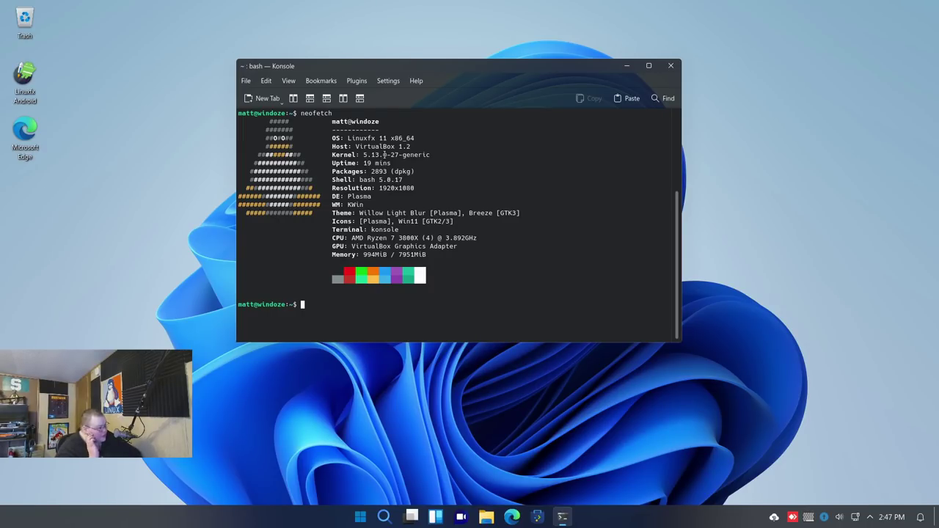
Run free -m and select the 945 MiB used memory value
text(un)
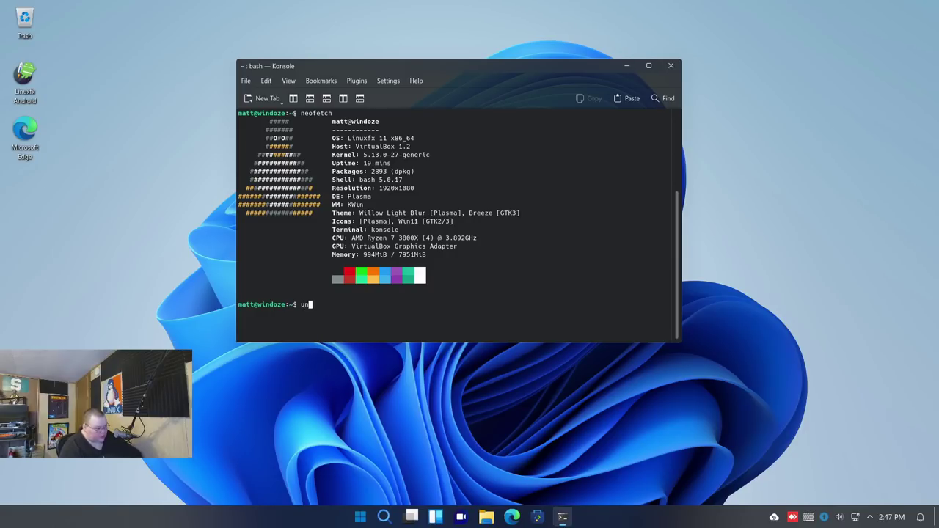
key(BackSpace)
key(BackSpace)
text(free -)
text(,)
key(Return)
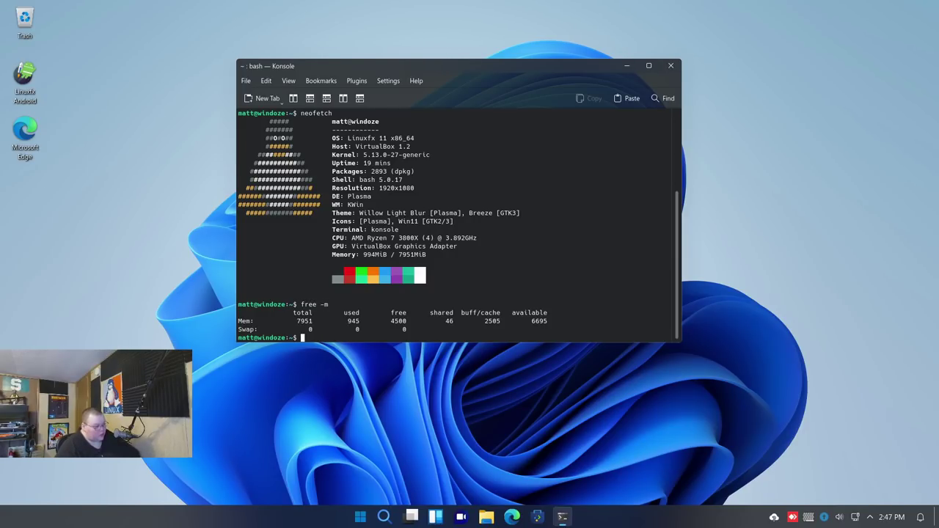
drag(347, 321, 364, 321)
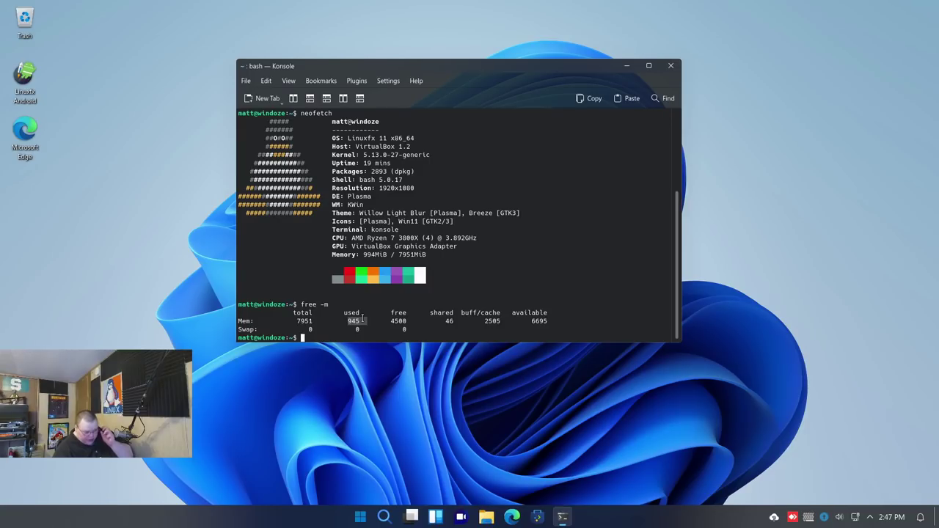
Close Konsole, restart Linuxfx from the Start menu, and enter the password at login
click(670, 67)
click(361, 517)
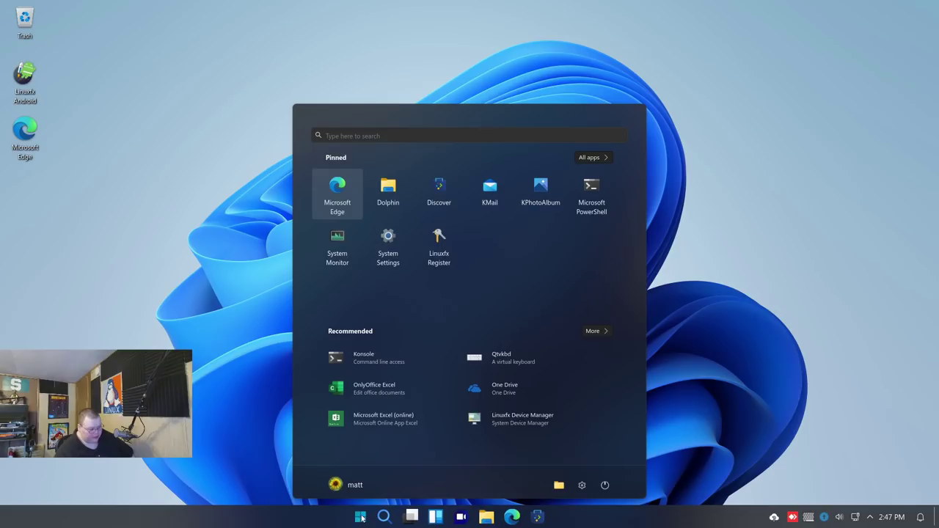
click(605, 484)
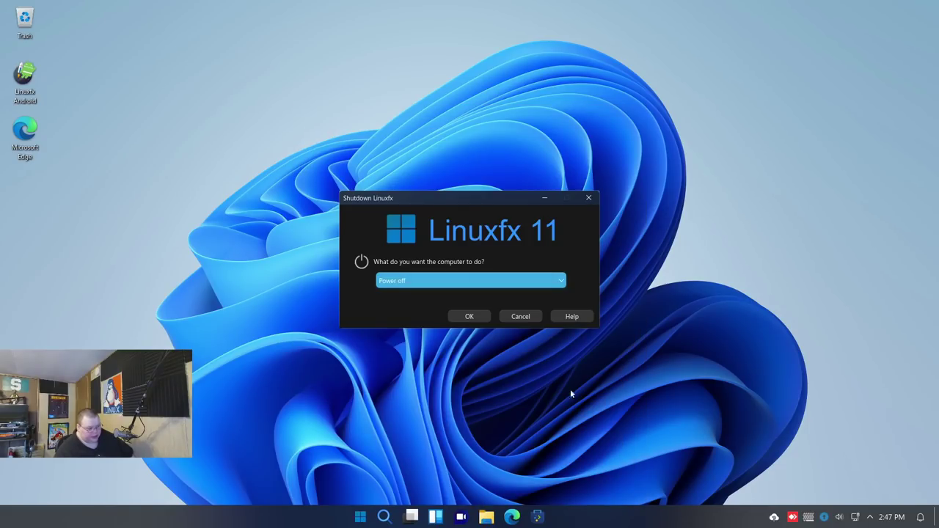
click(469, 316)
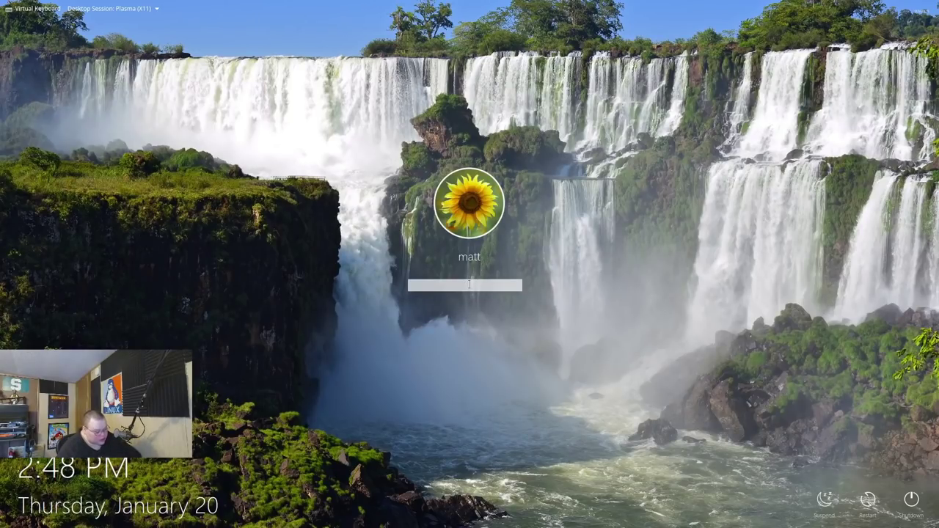
text(***)
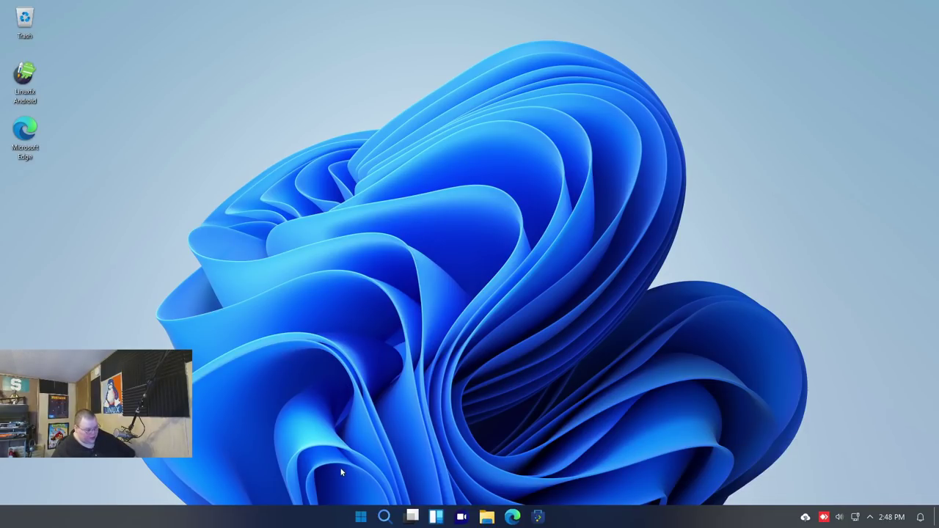
key(ctrl+alt+t)
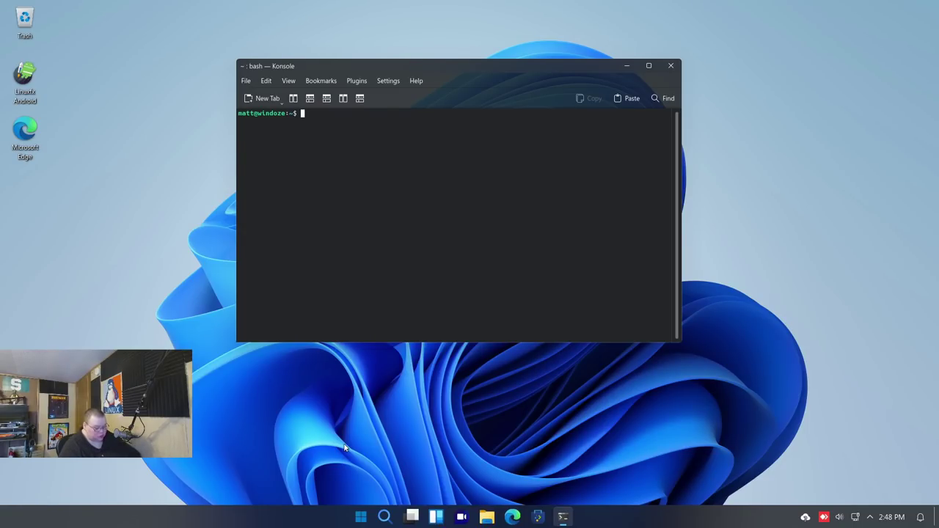
text(free)
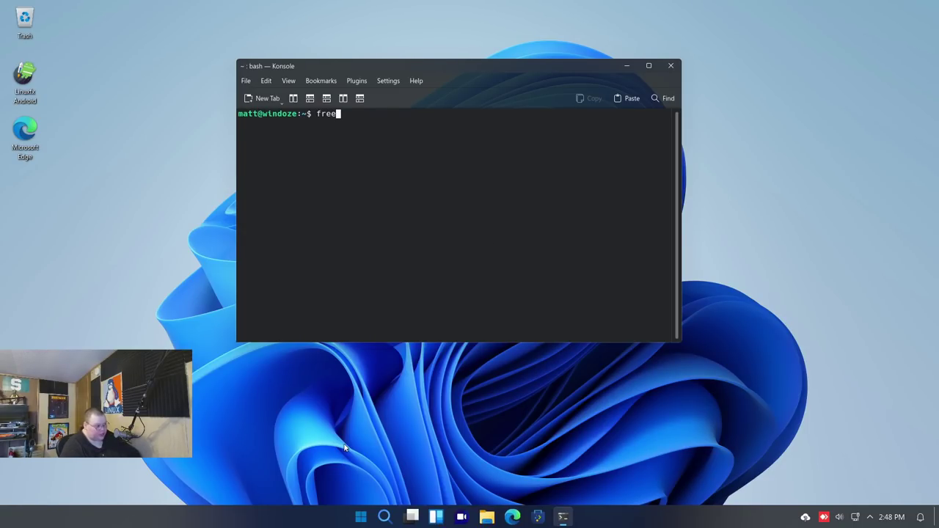
text( -m)
key(Return)
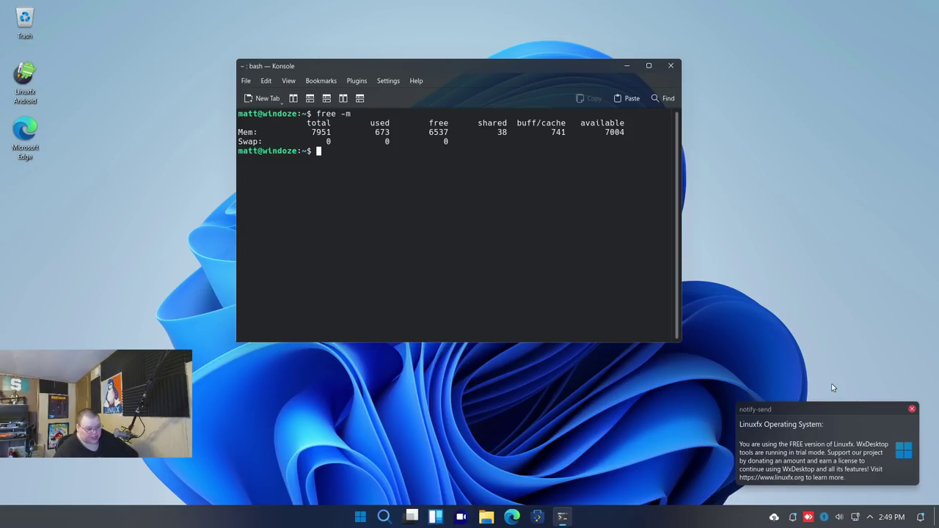
click(912, 410)
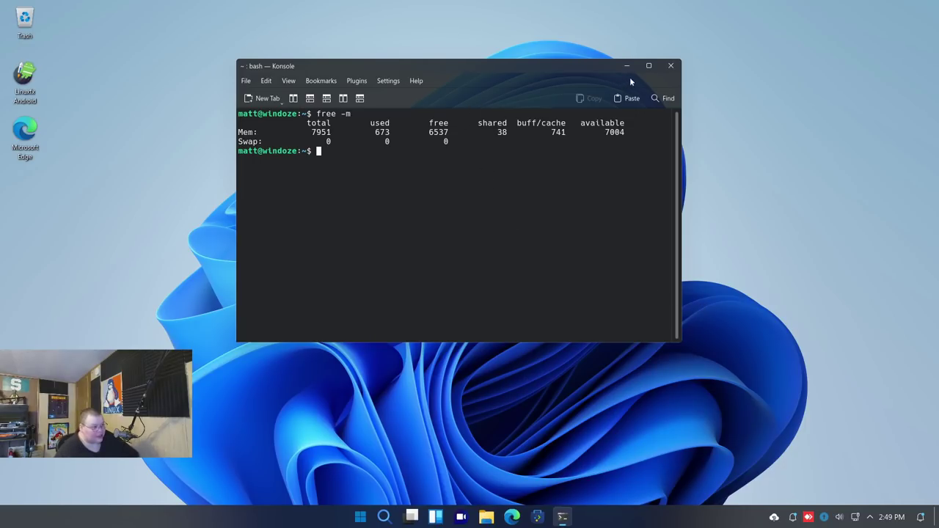
click(670, 67)
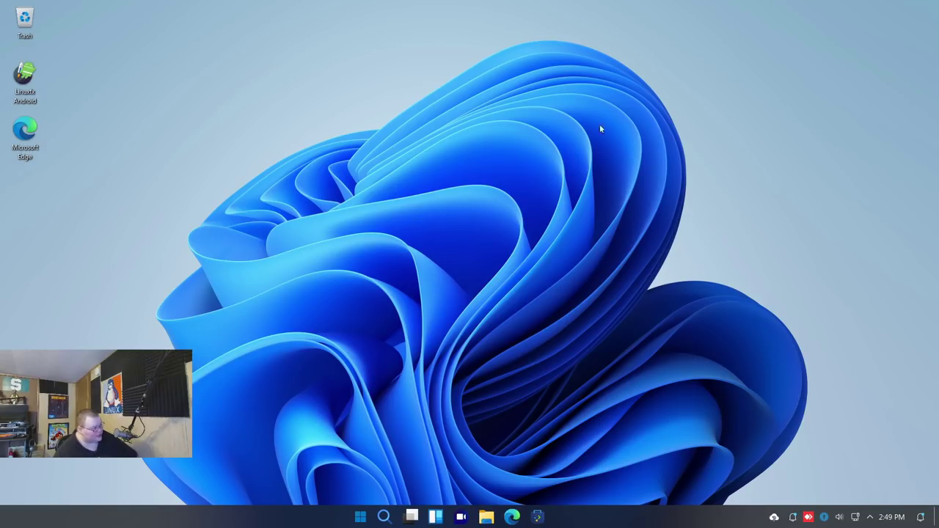
Open and close the taskbar search box, then open and dismiss the Start menu
click(383, 516)
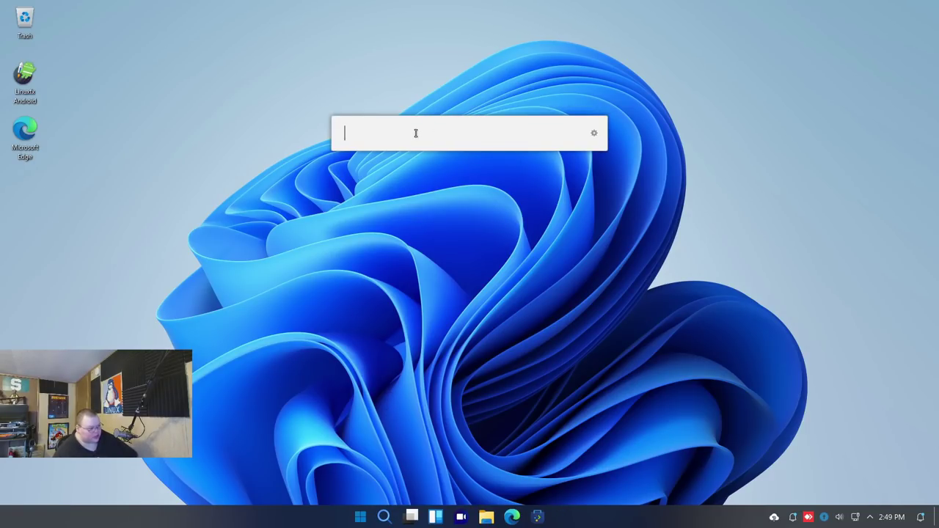
click(383, 516)
click(360, 518)
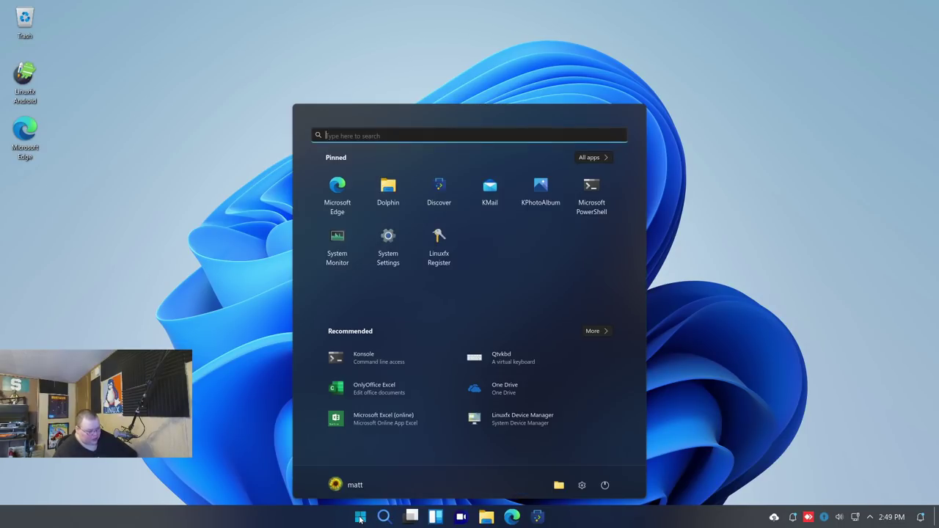
key(Escape)
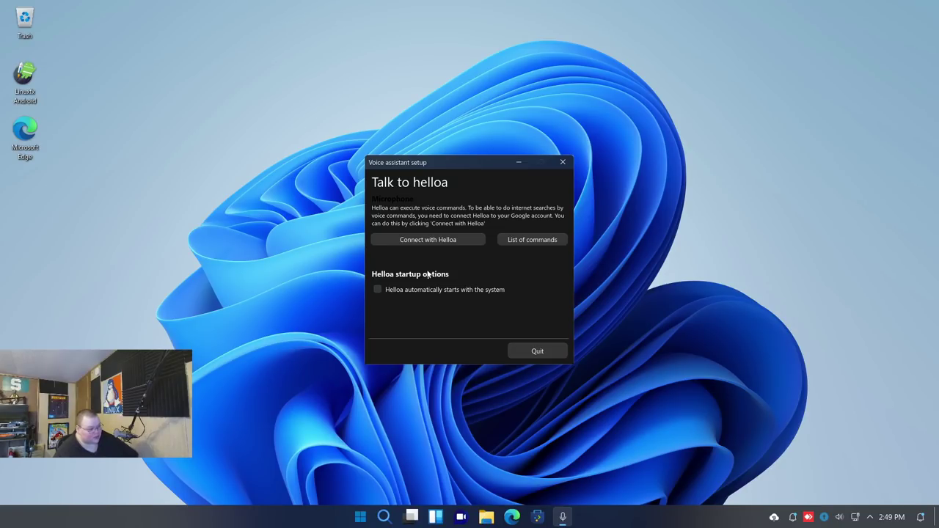
Review the Helloa command list's Open/Show/Load phrases, such as TERMINAL, then close it
click(535, 242)
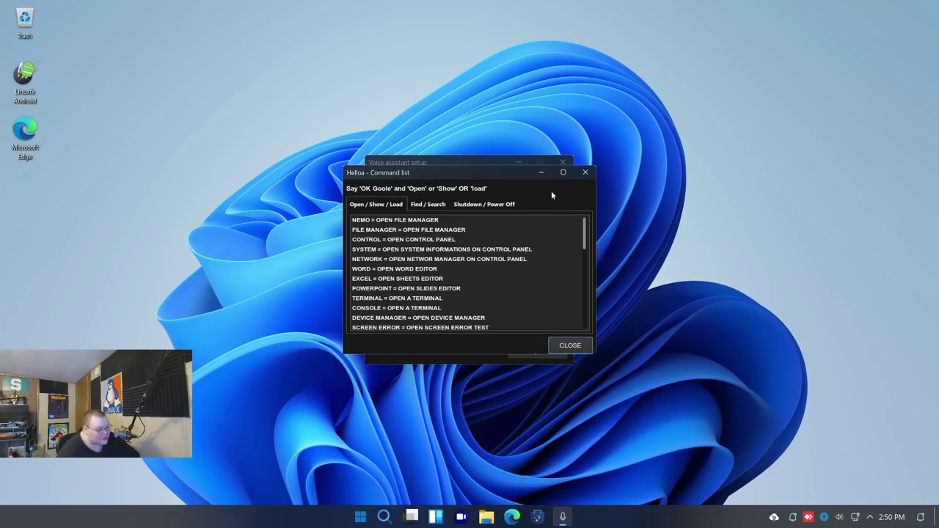
click(585, 173)
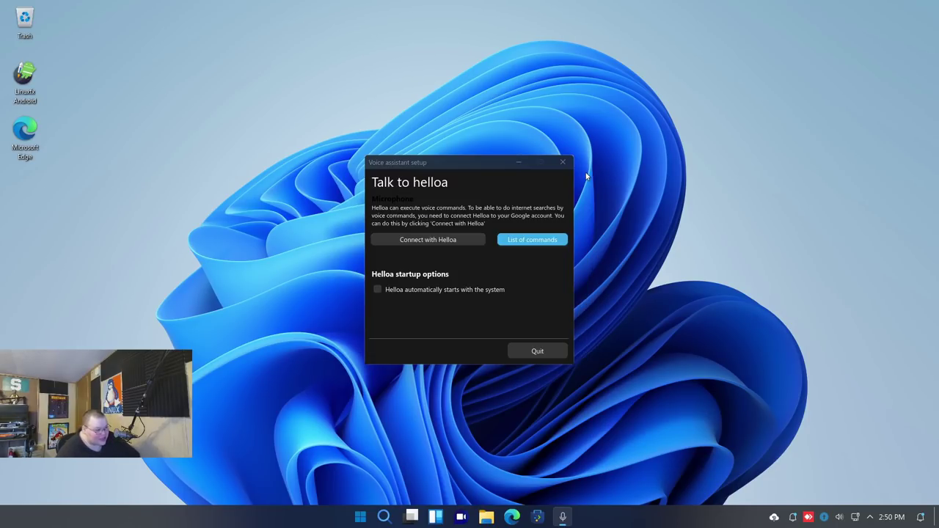